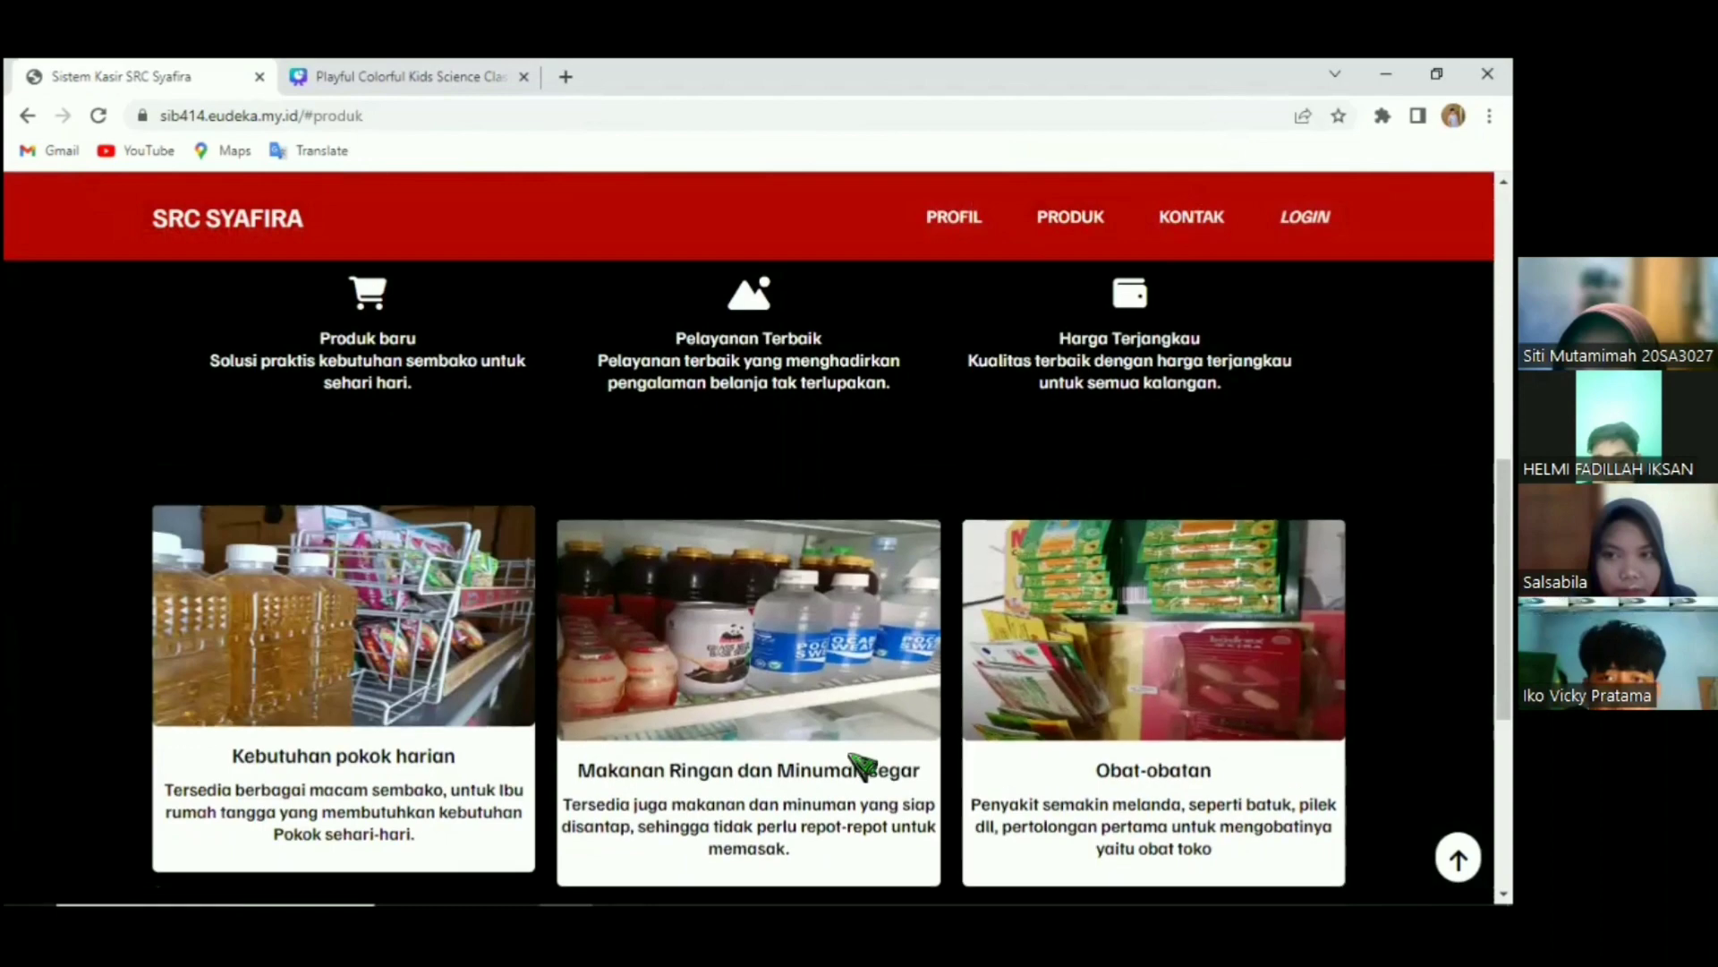
Scroll through the store homepage, then go to the LOGIN page.
{"action": "scroll", "coordinate": [864, 766], "scroll_direction": "down", "scroll_amount": 1}
{"action": "scroll", "coordinate": [863, 765], "scroll_direction": "down", "scroll_amount": 5}
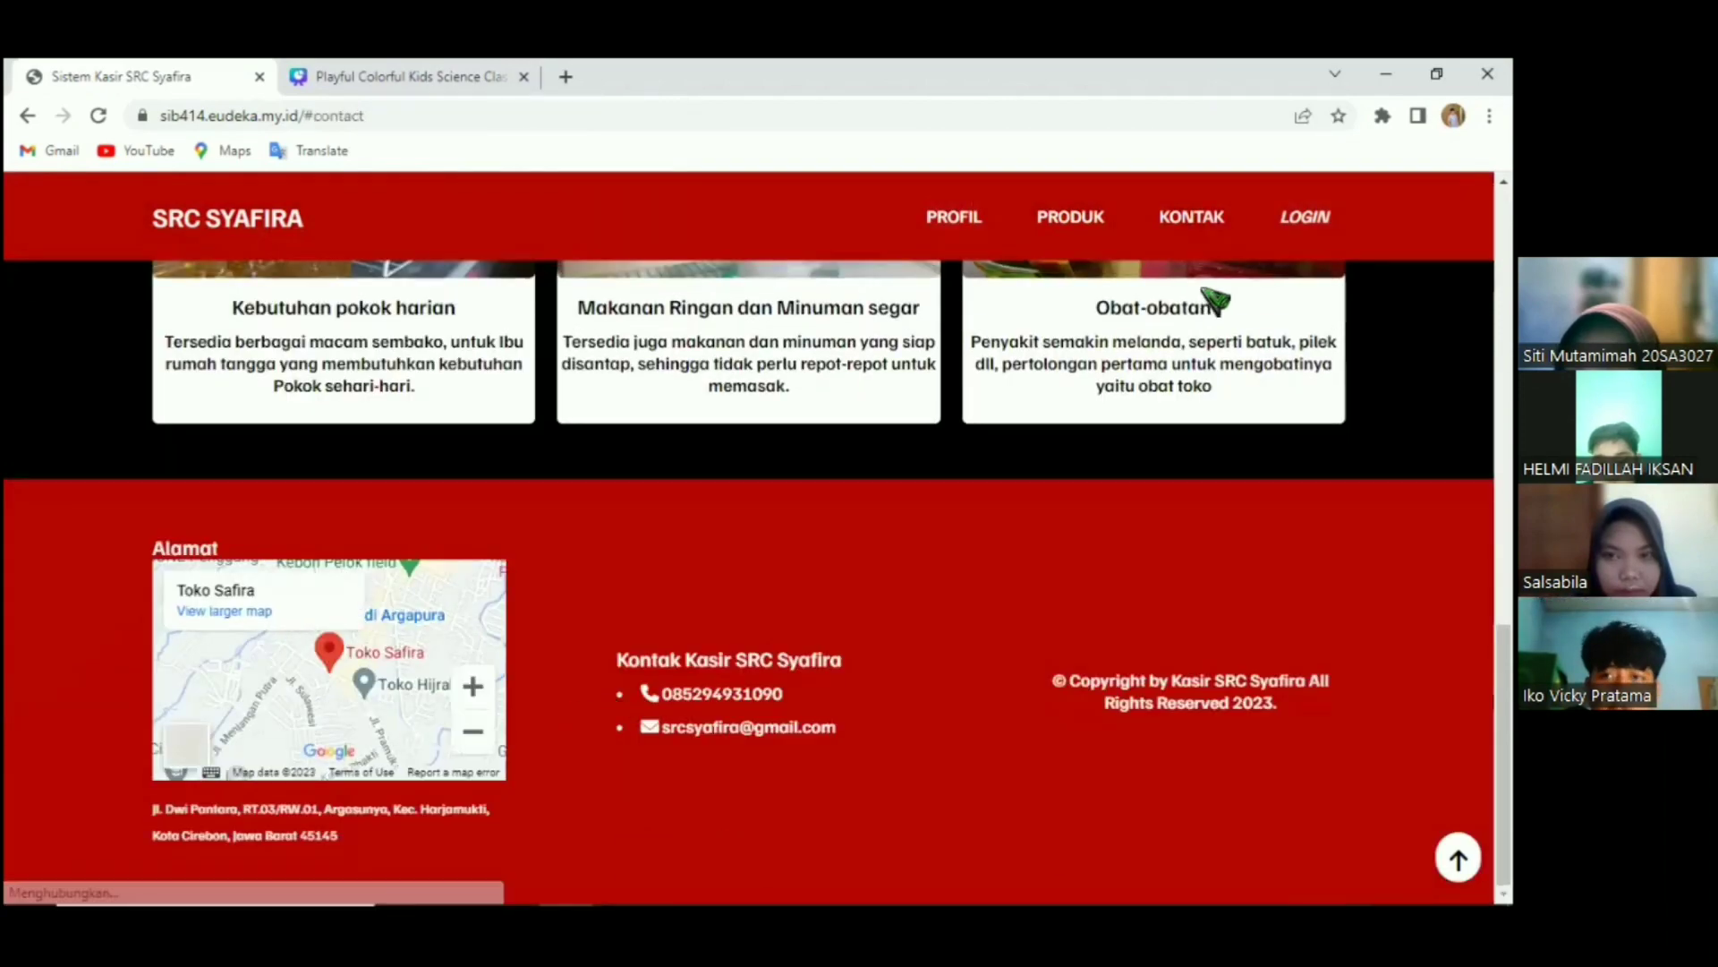
{"action": "scroll", "coordinate": [1214, 298], "scroll_direction": "up", "scroll_amount": 5}
{"action": "scroll", "coordinate": [1215, 254], "scroll_direction": "up", "scroll_amount": 3}
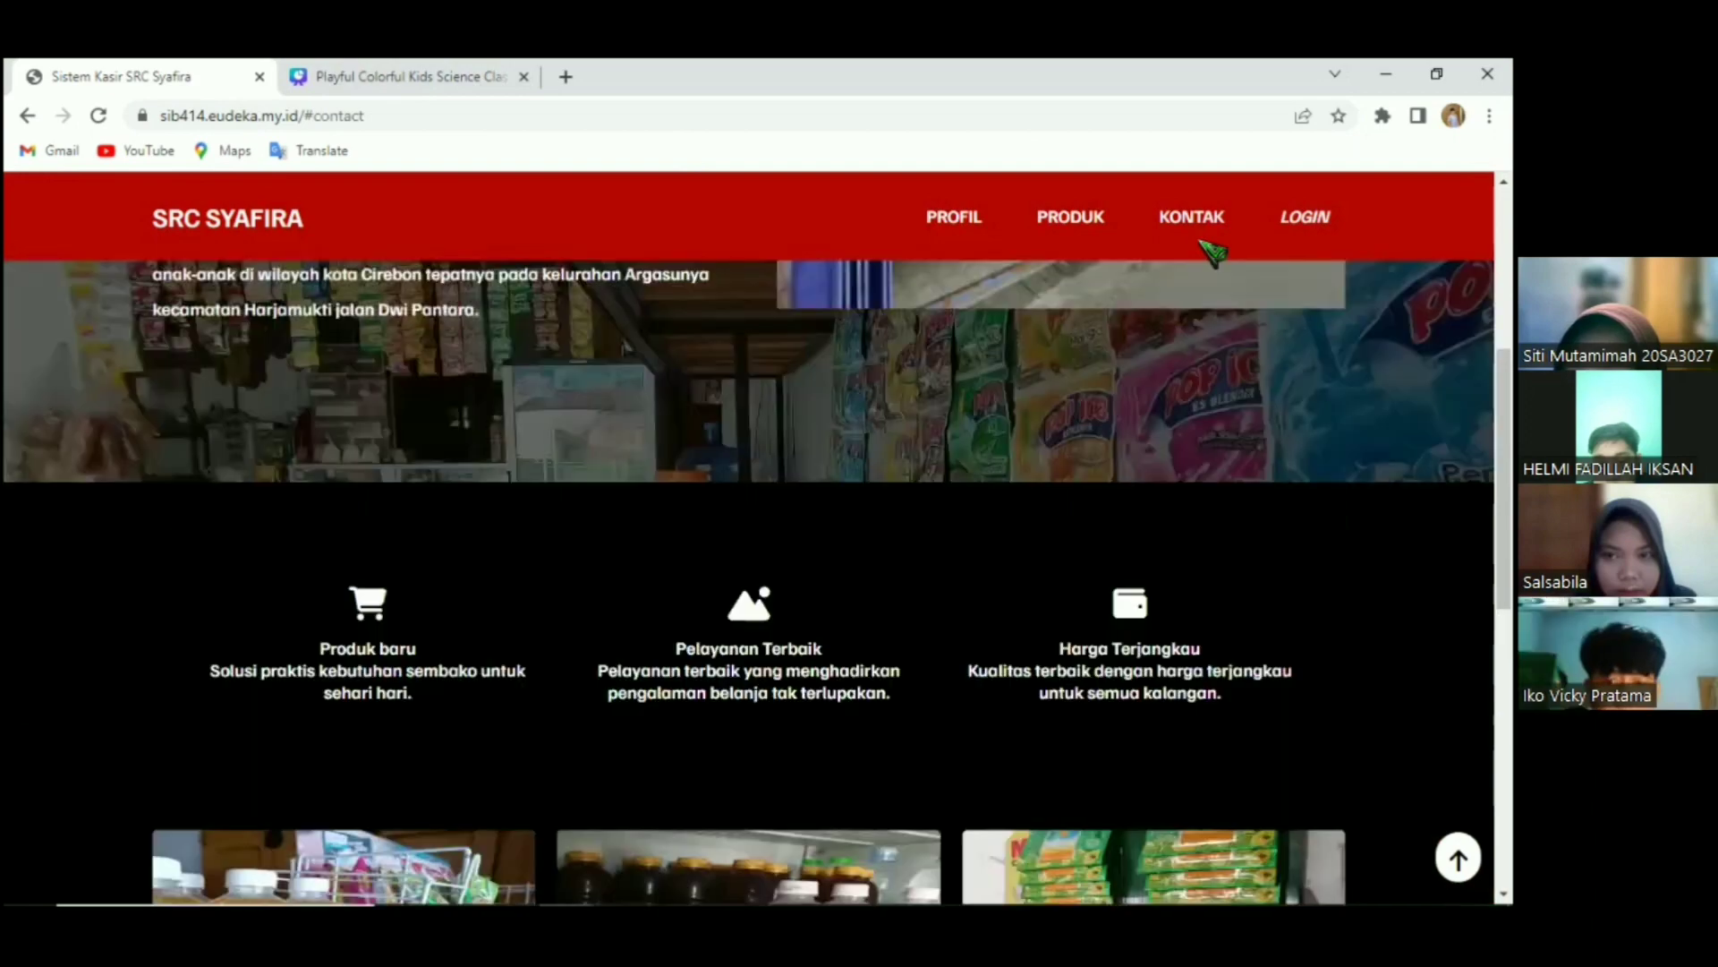
{"action": "scroll", "coordinate": [1214, 254], "scroll_direction": "up", "scroll_amount": 5}
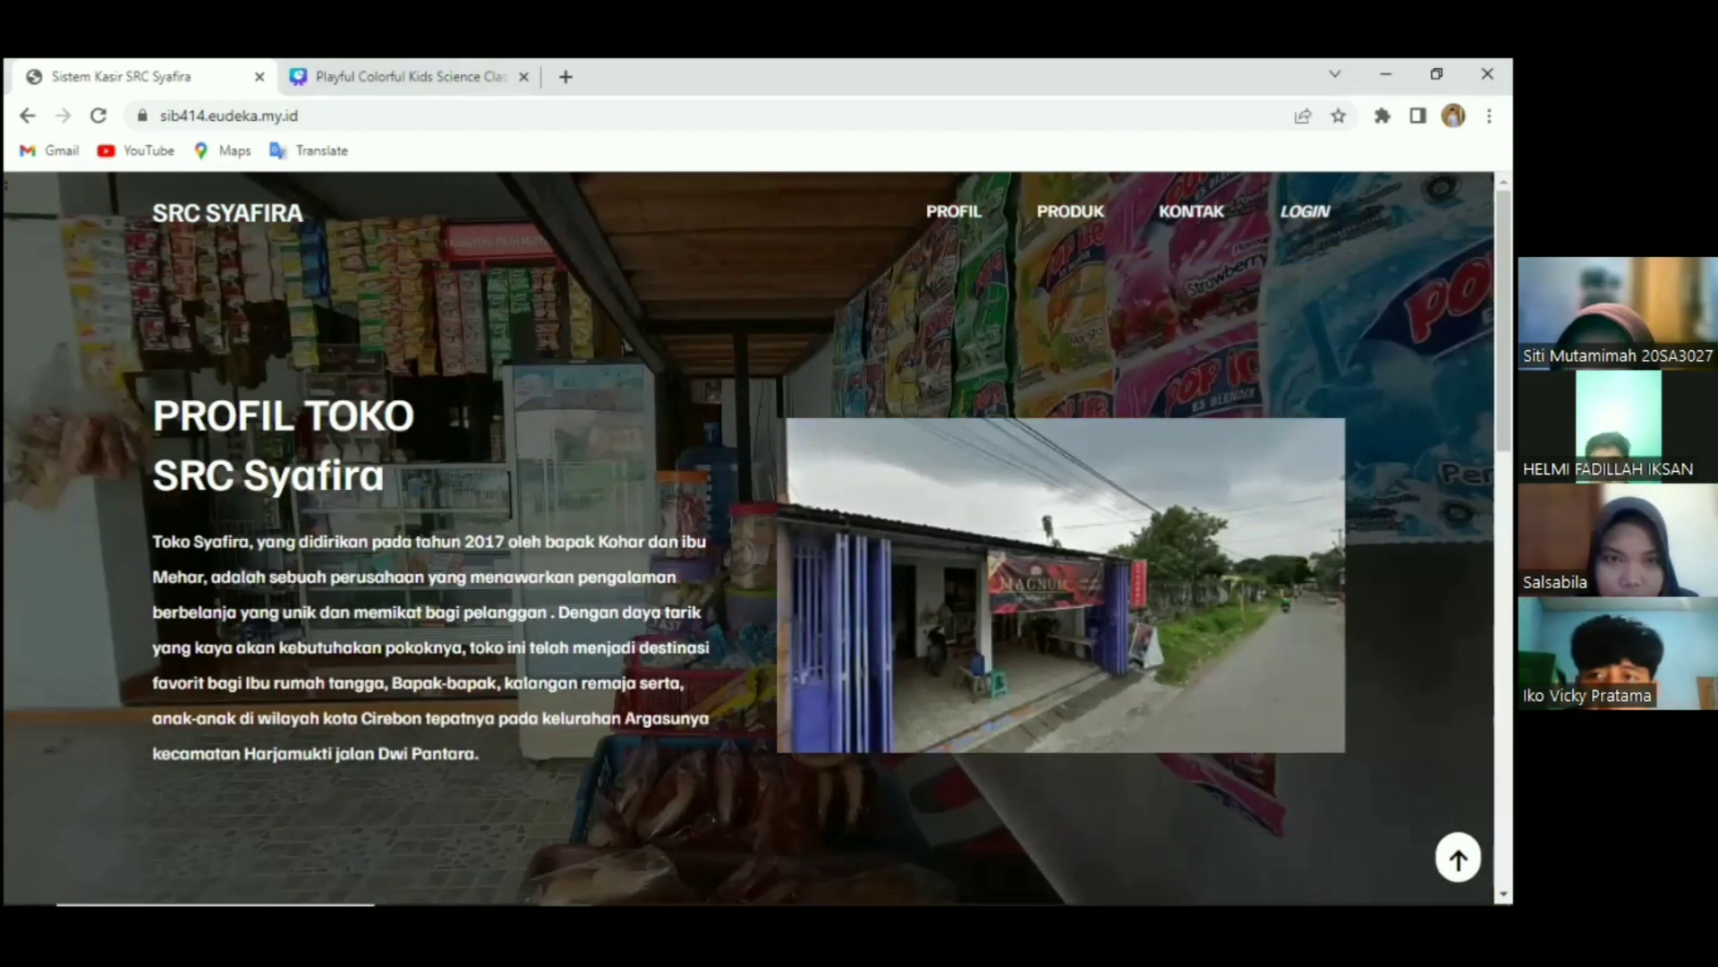
{"action": "left_click", "coordinate": [1305, 211]}
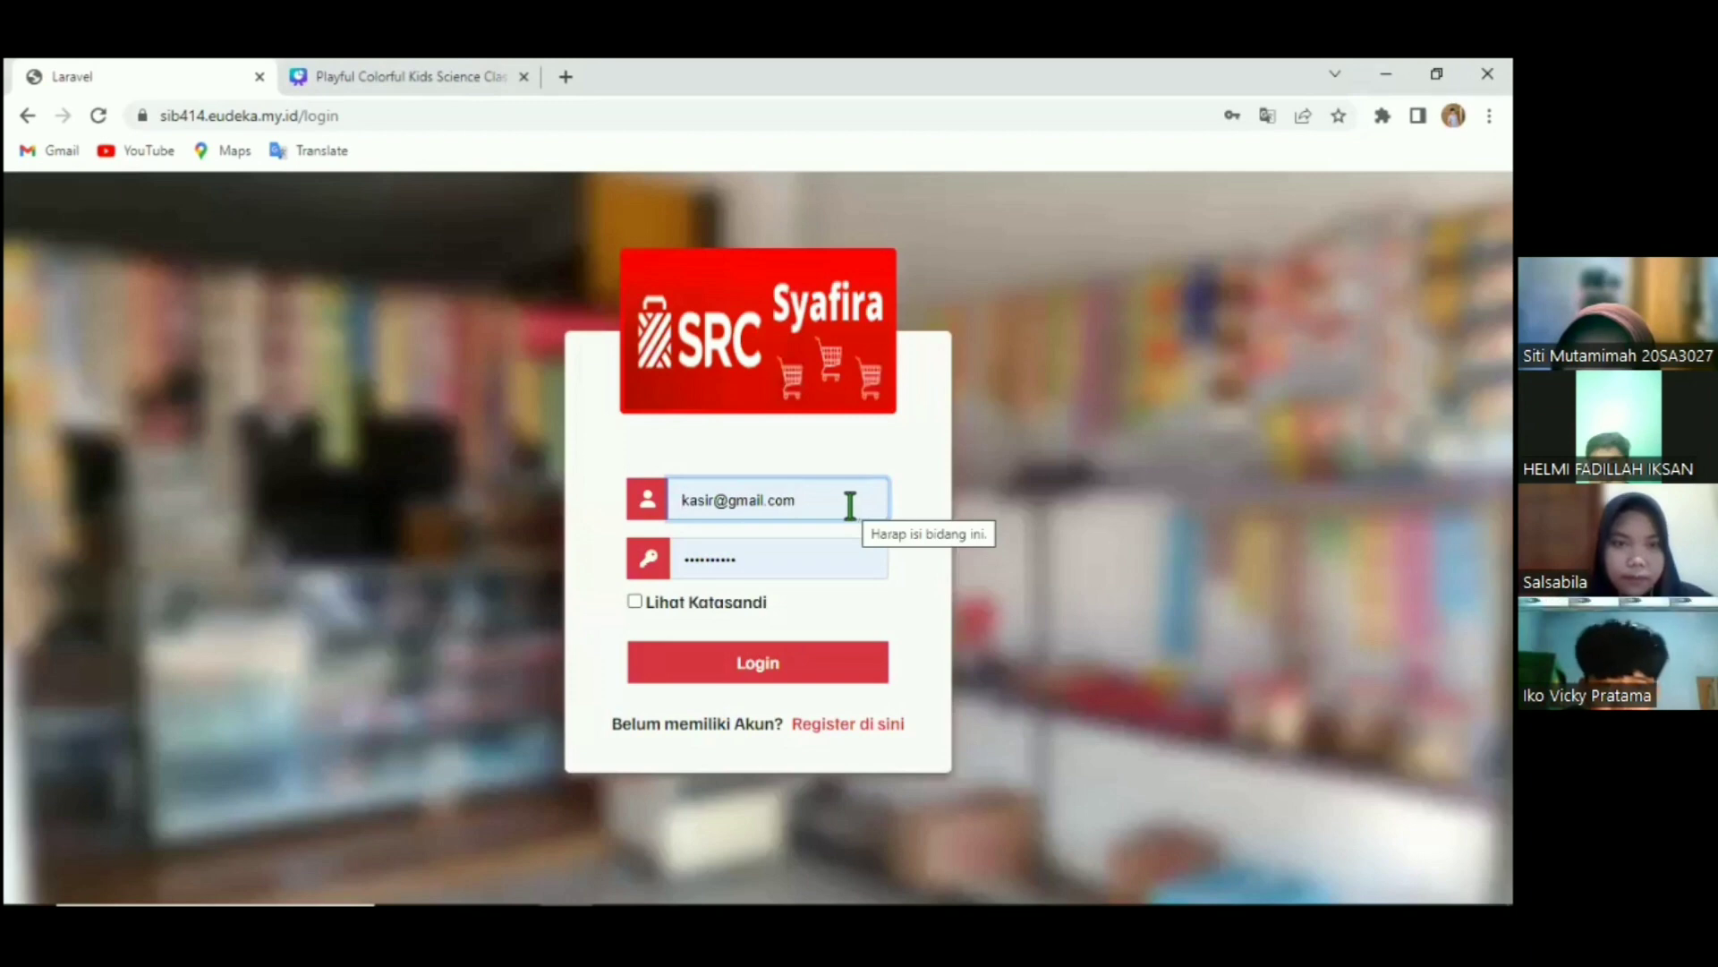
Replace the saved e-mail with the store admin's suggested address, enter the password and show it.
{"action": "double_click", "coordinate": [850, 506]}
{"action": "triple_click", "coordinate": [851, 505]}
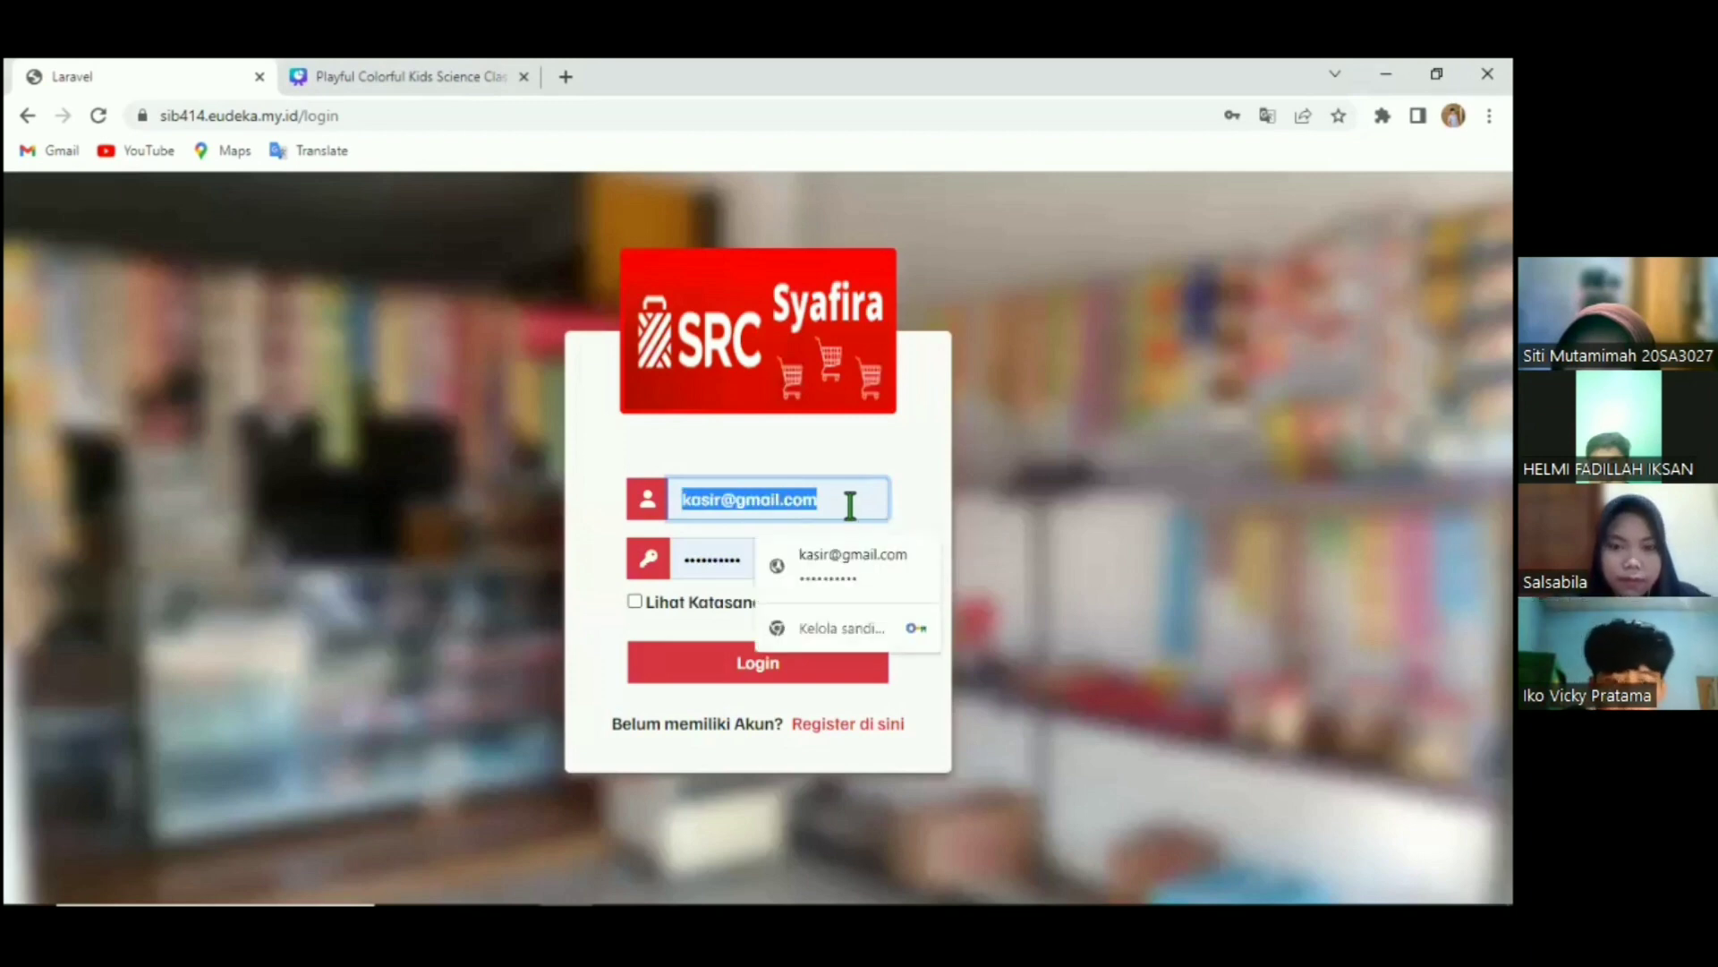
{"action": "type", "text": "admin"}
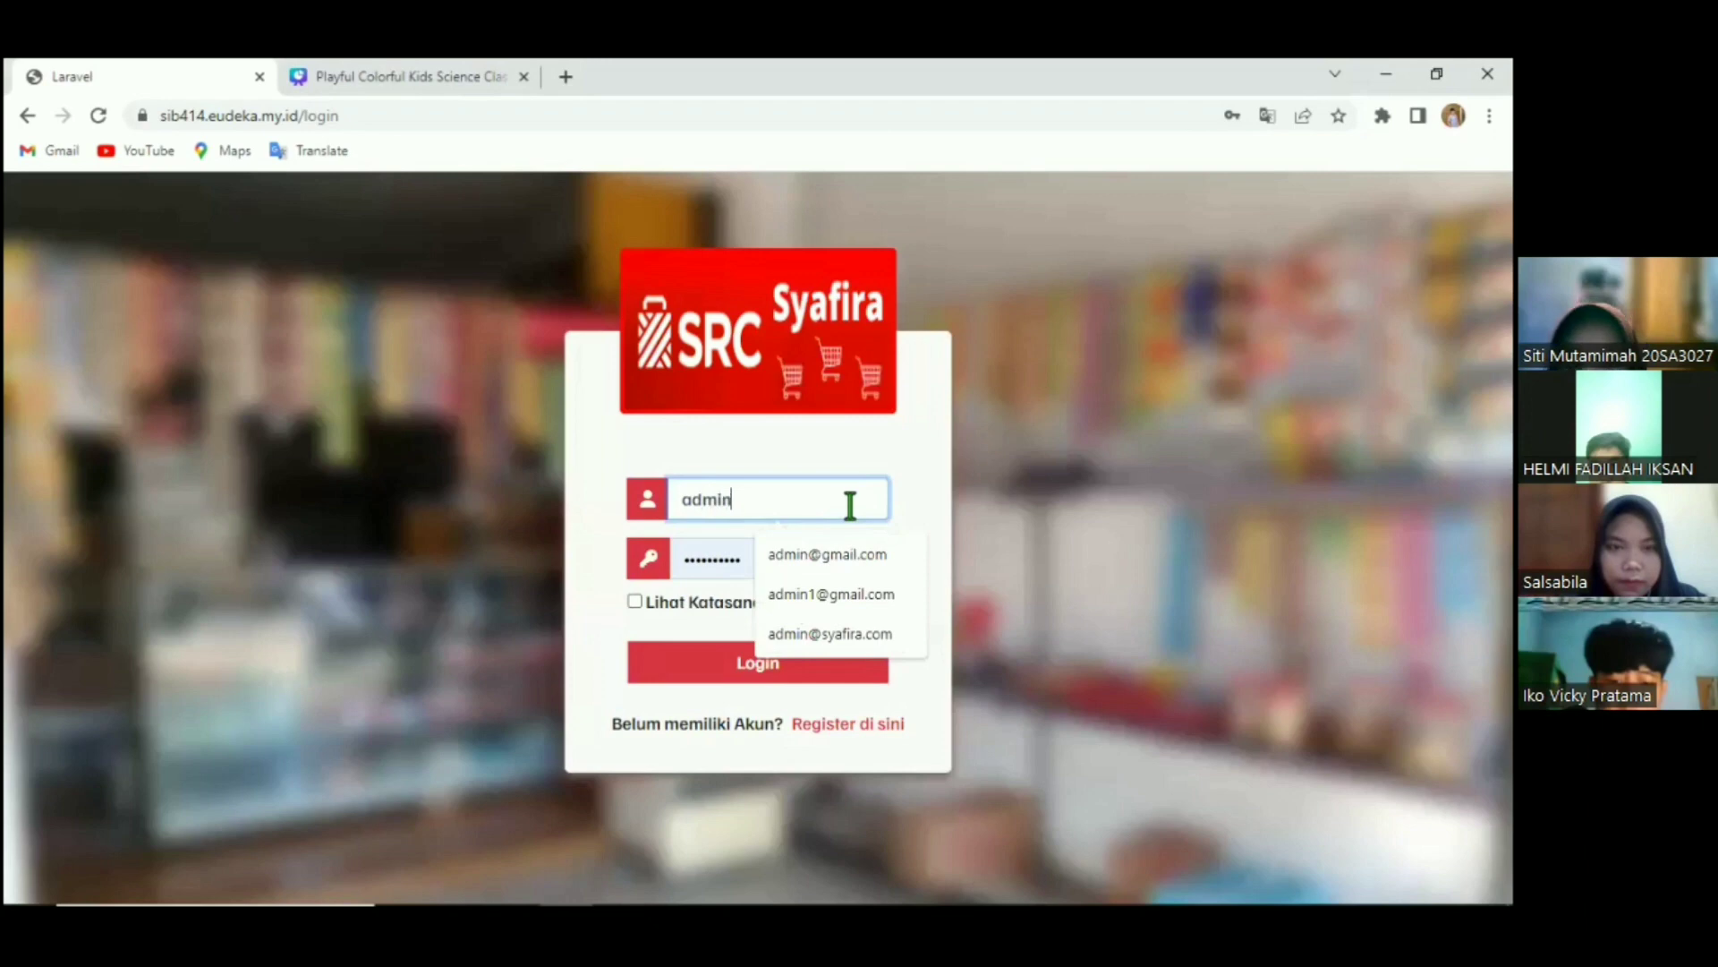
{"action": "key", "text": "Down"}
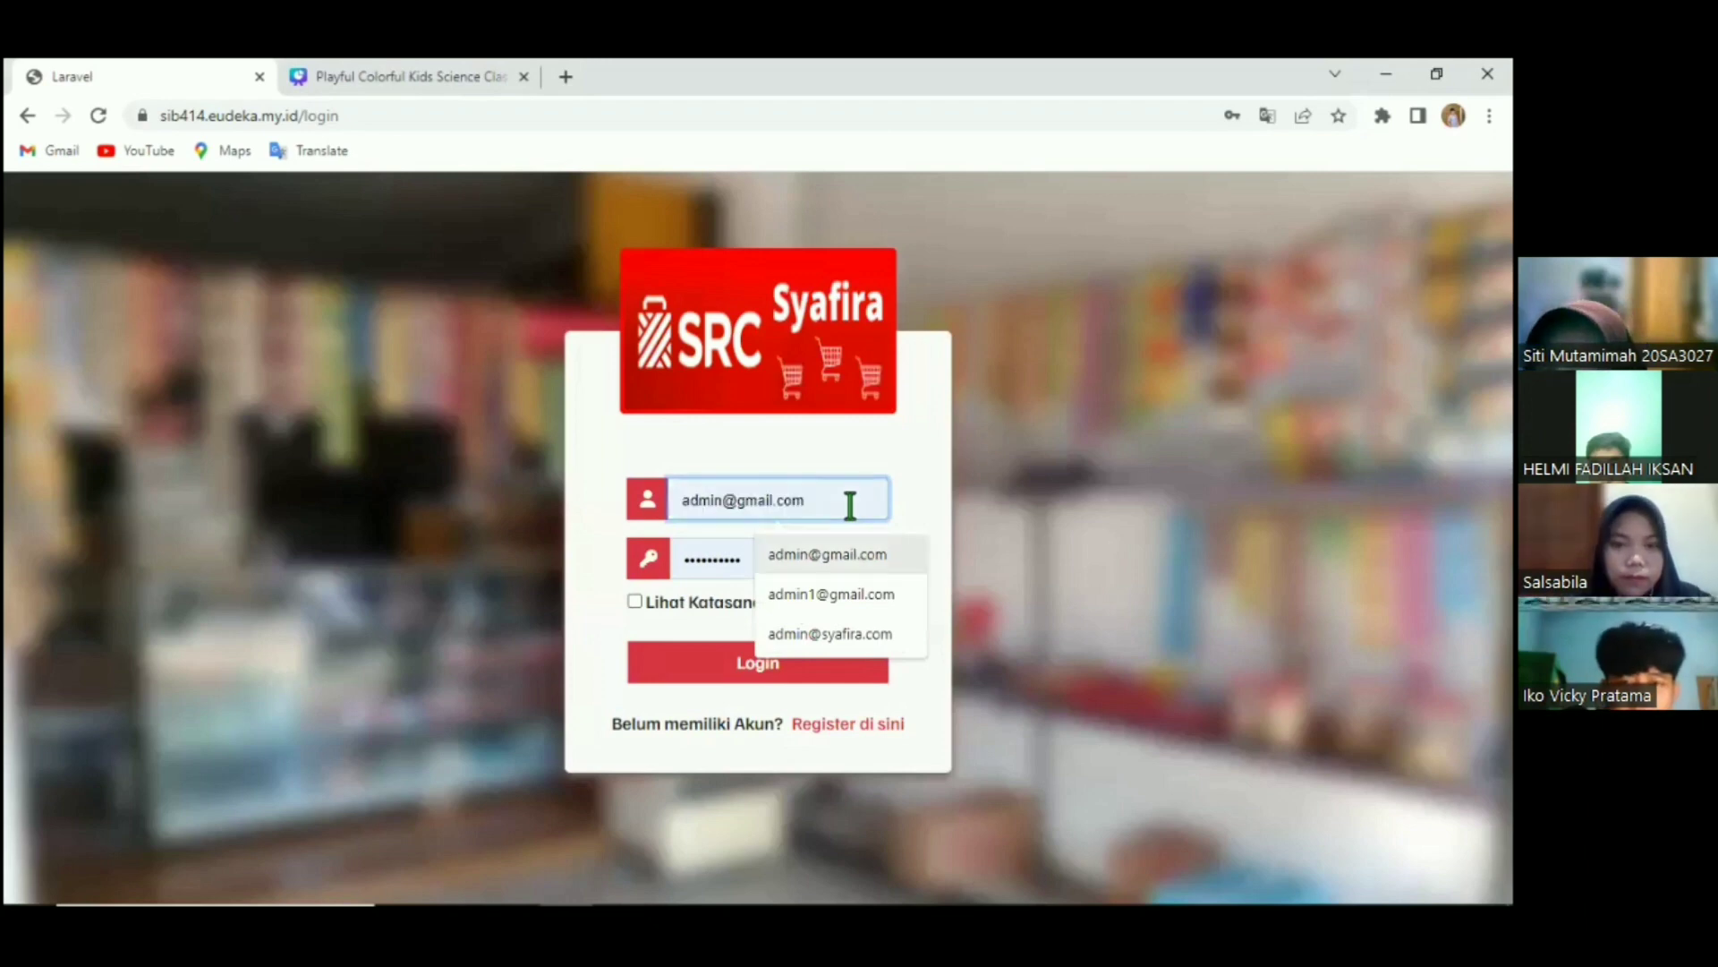
{"action": "key", "text": "Down"}
{"action": "key", "text": "Down"}
{"action": "key", "text": "Return"}
{"action": "key", "text": "Tab"}
{"action": "type", "text": "••"}
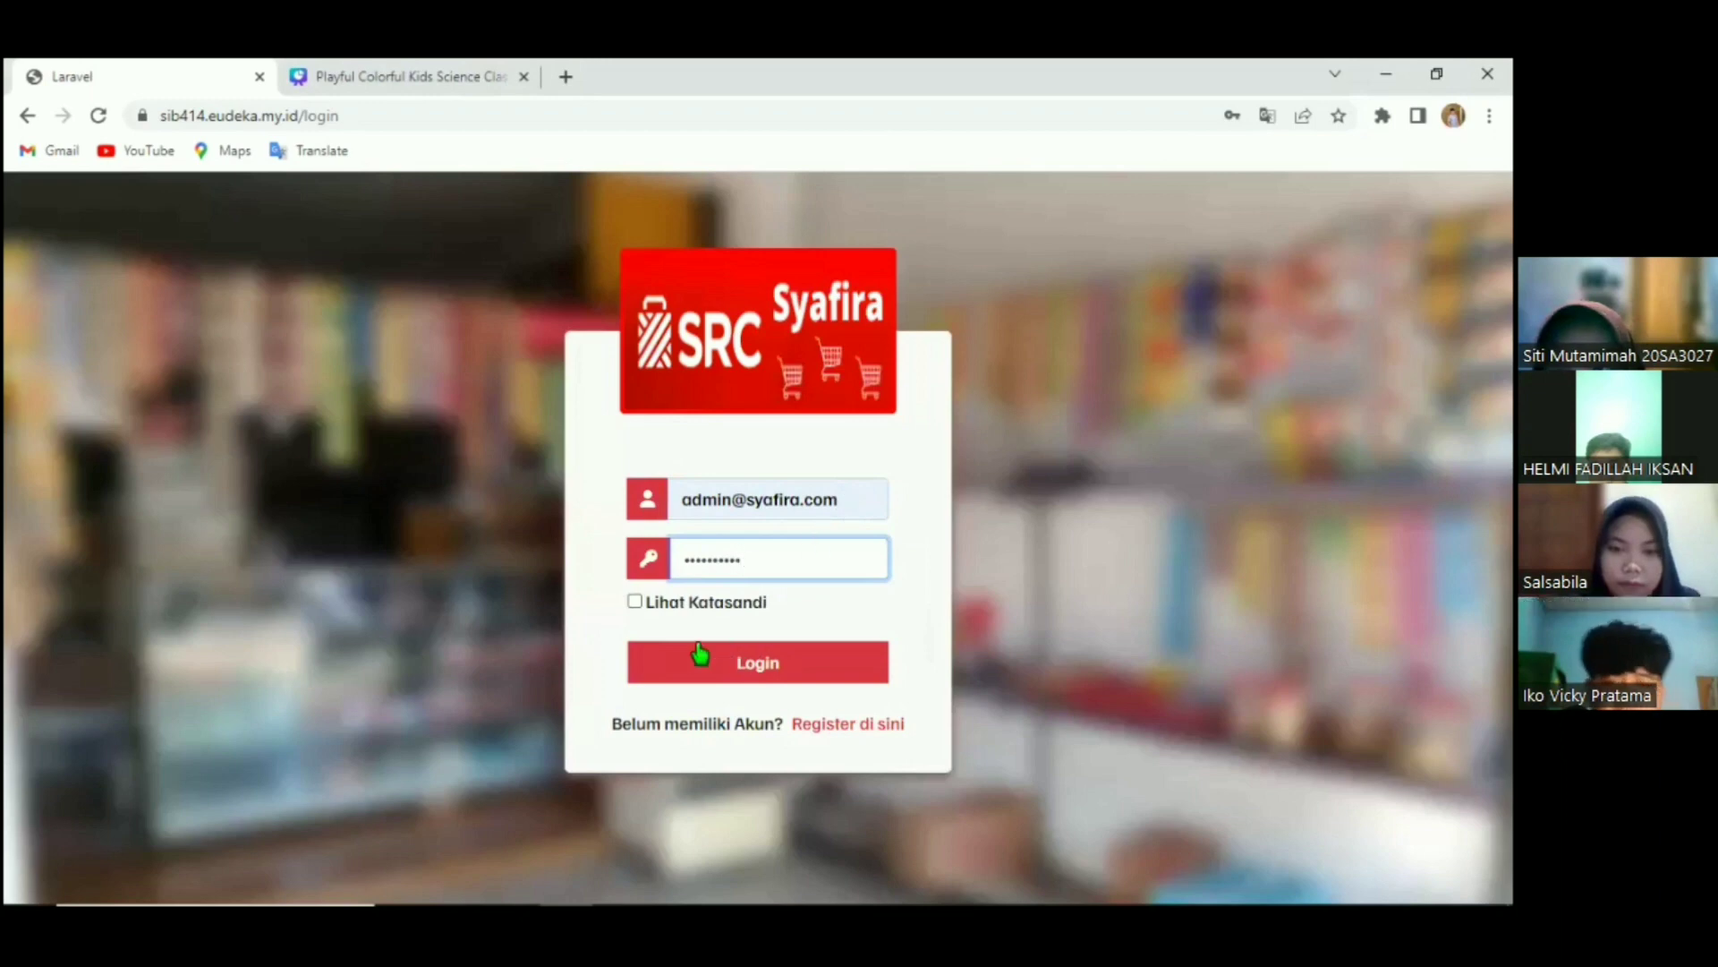
{"action": "left_click", "coordinate": [635, 601]}
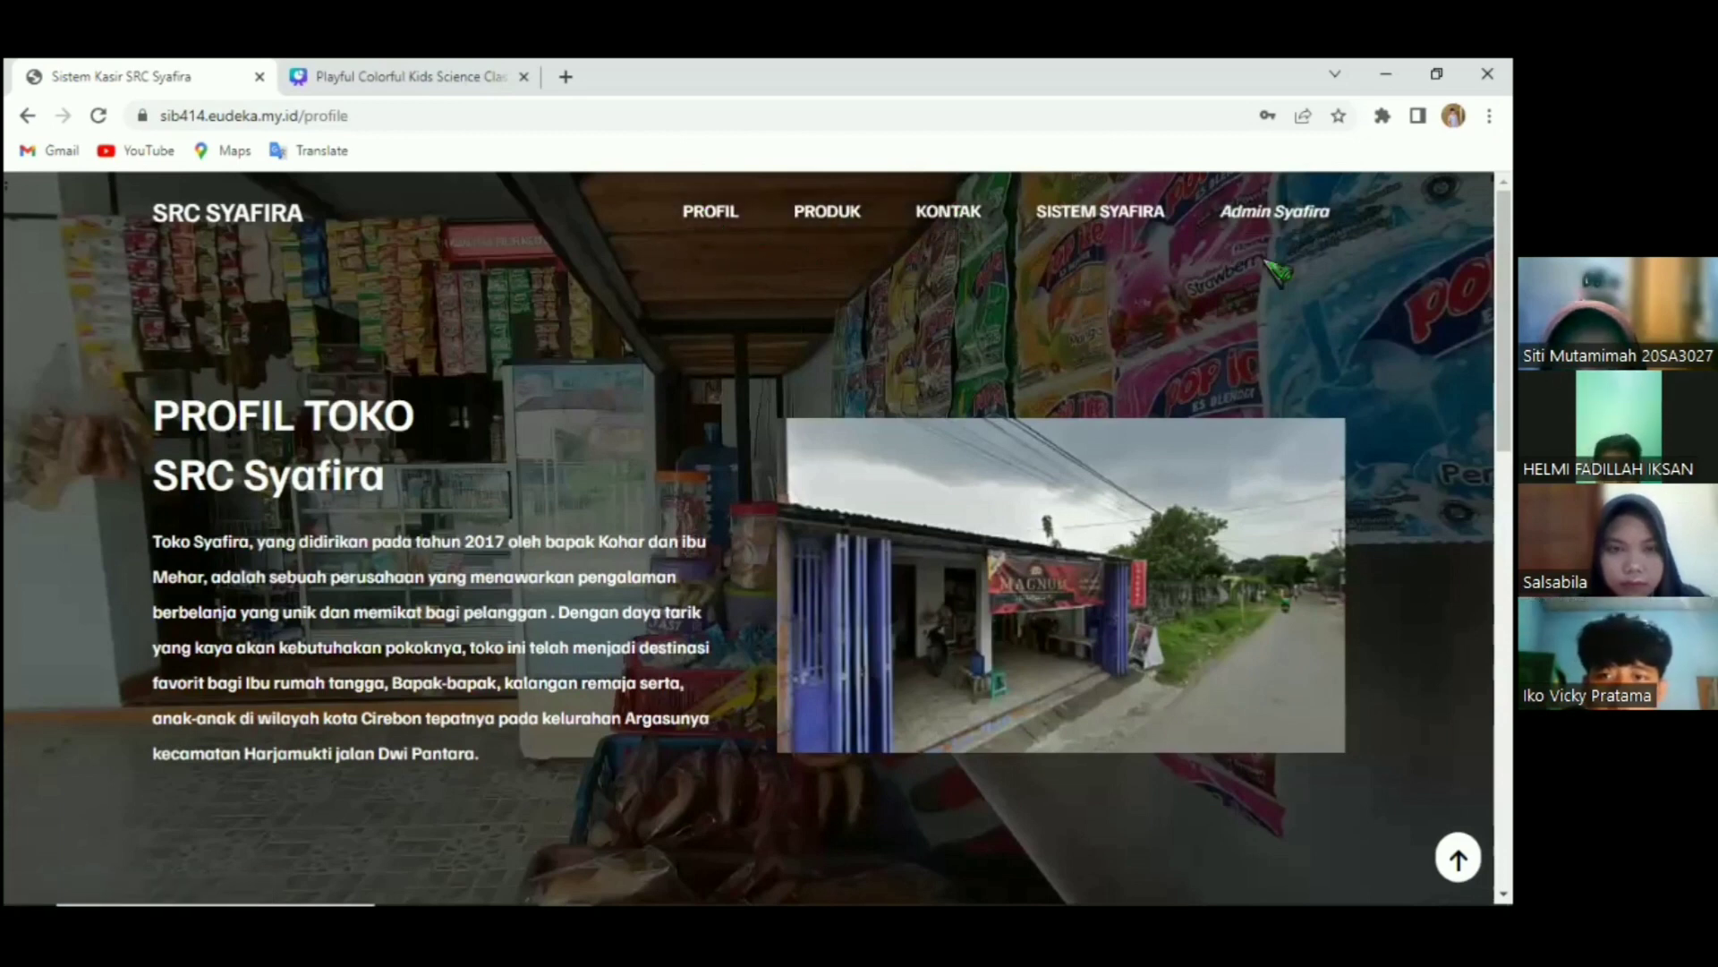
Open the ADMIN dashboard from SISTEM SYAFIRA and go to Manajemen Data > Kategori.
{"action": "mouse_move", "coordinate": [1093, 235]}
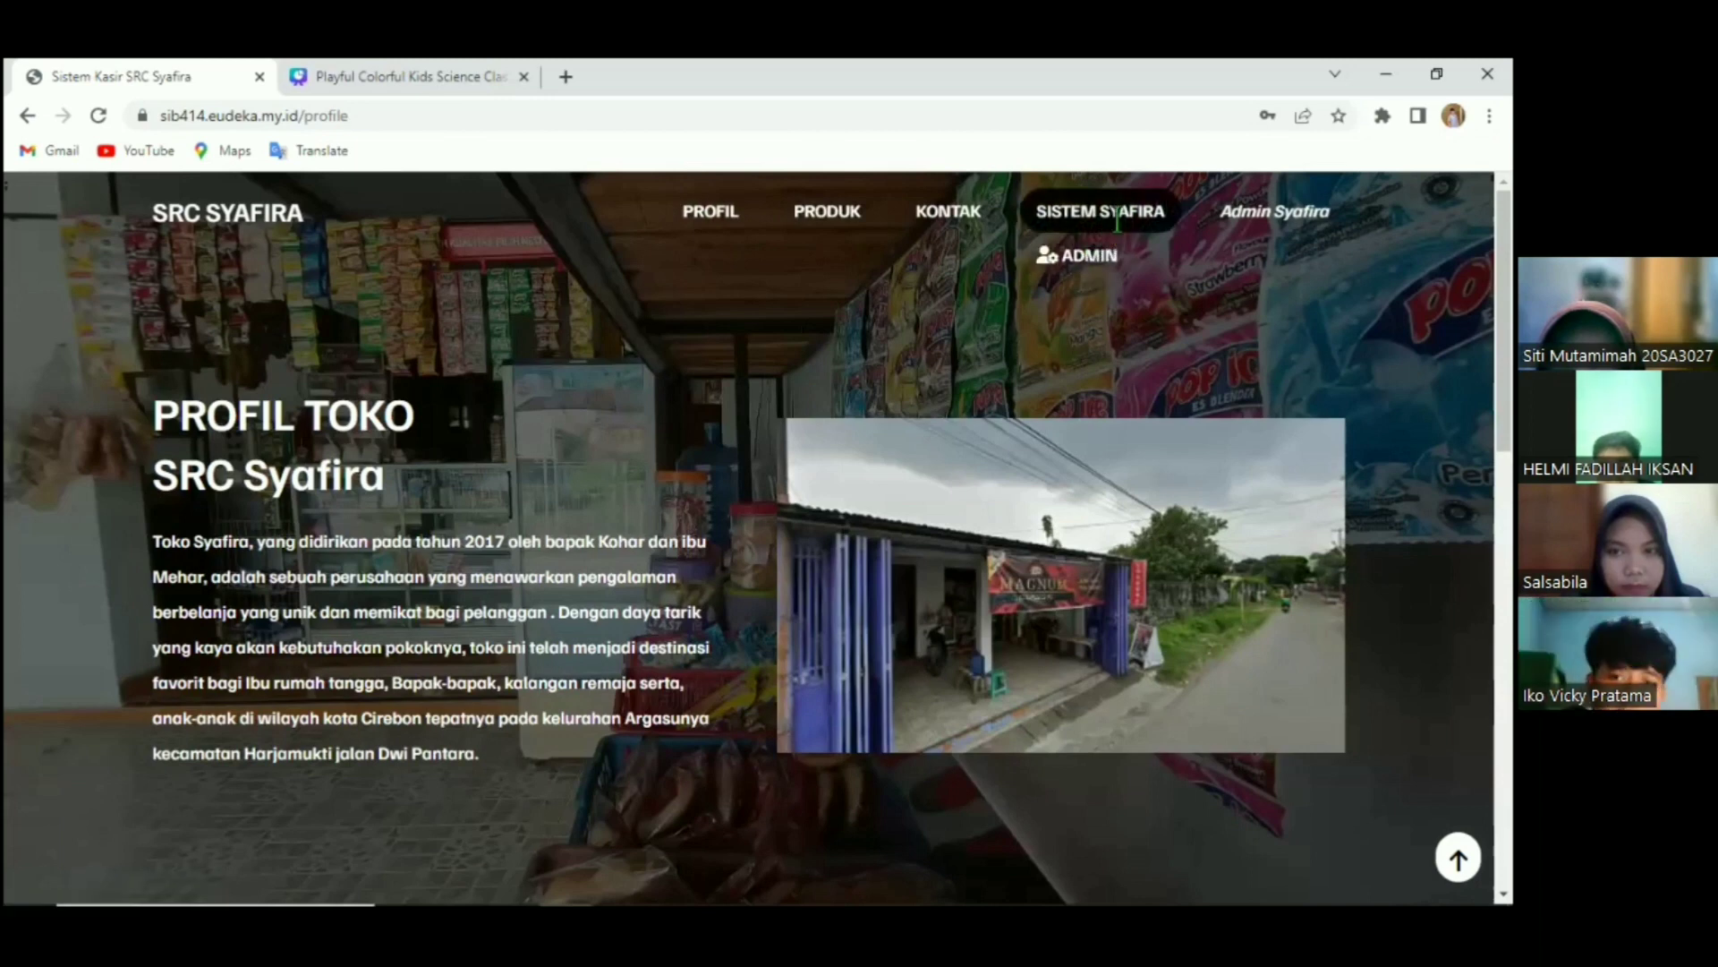
{"action": "left_click", "coordinate": [1091, 256]}
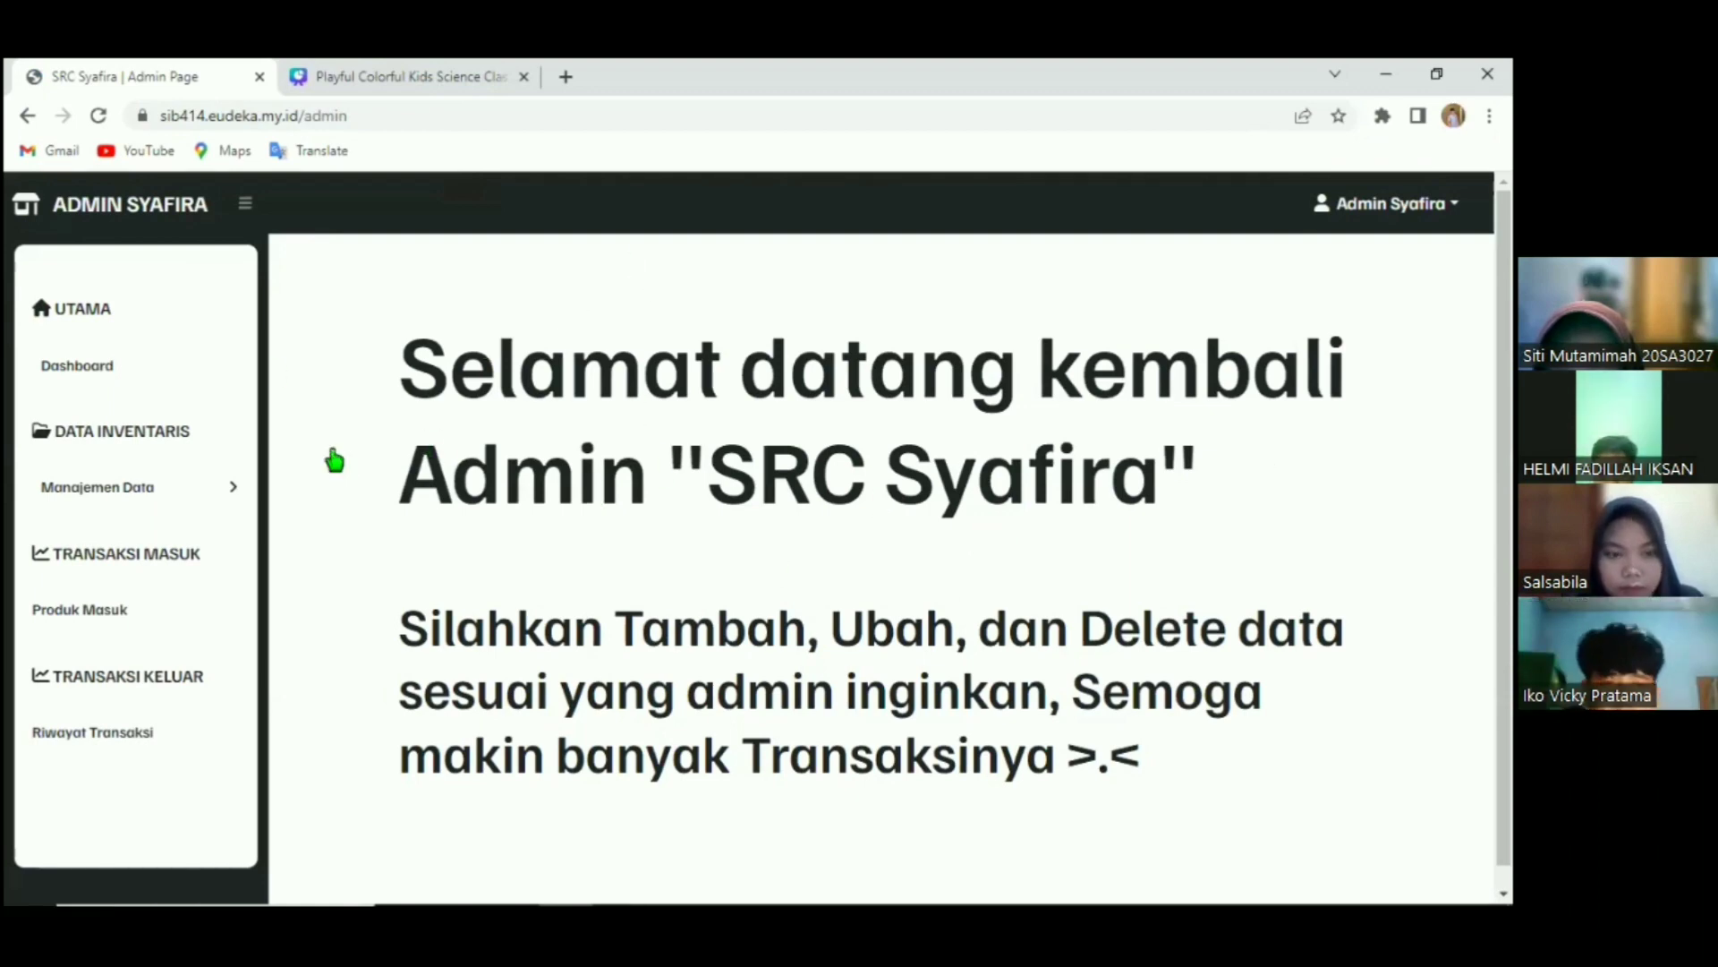
{"action": "left_click", "coordinate": [226, 493]}
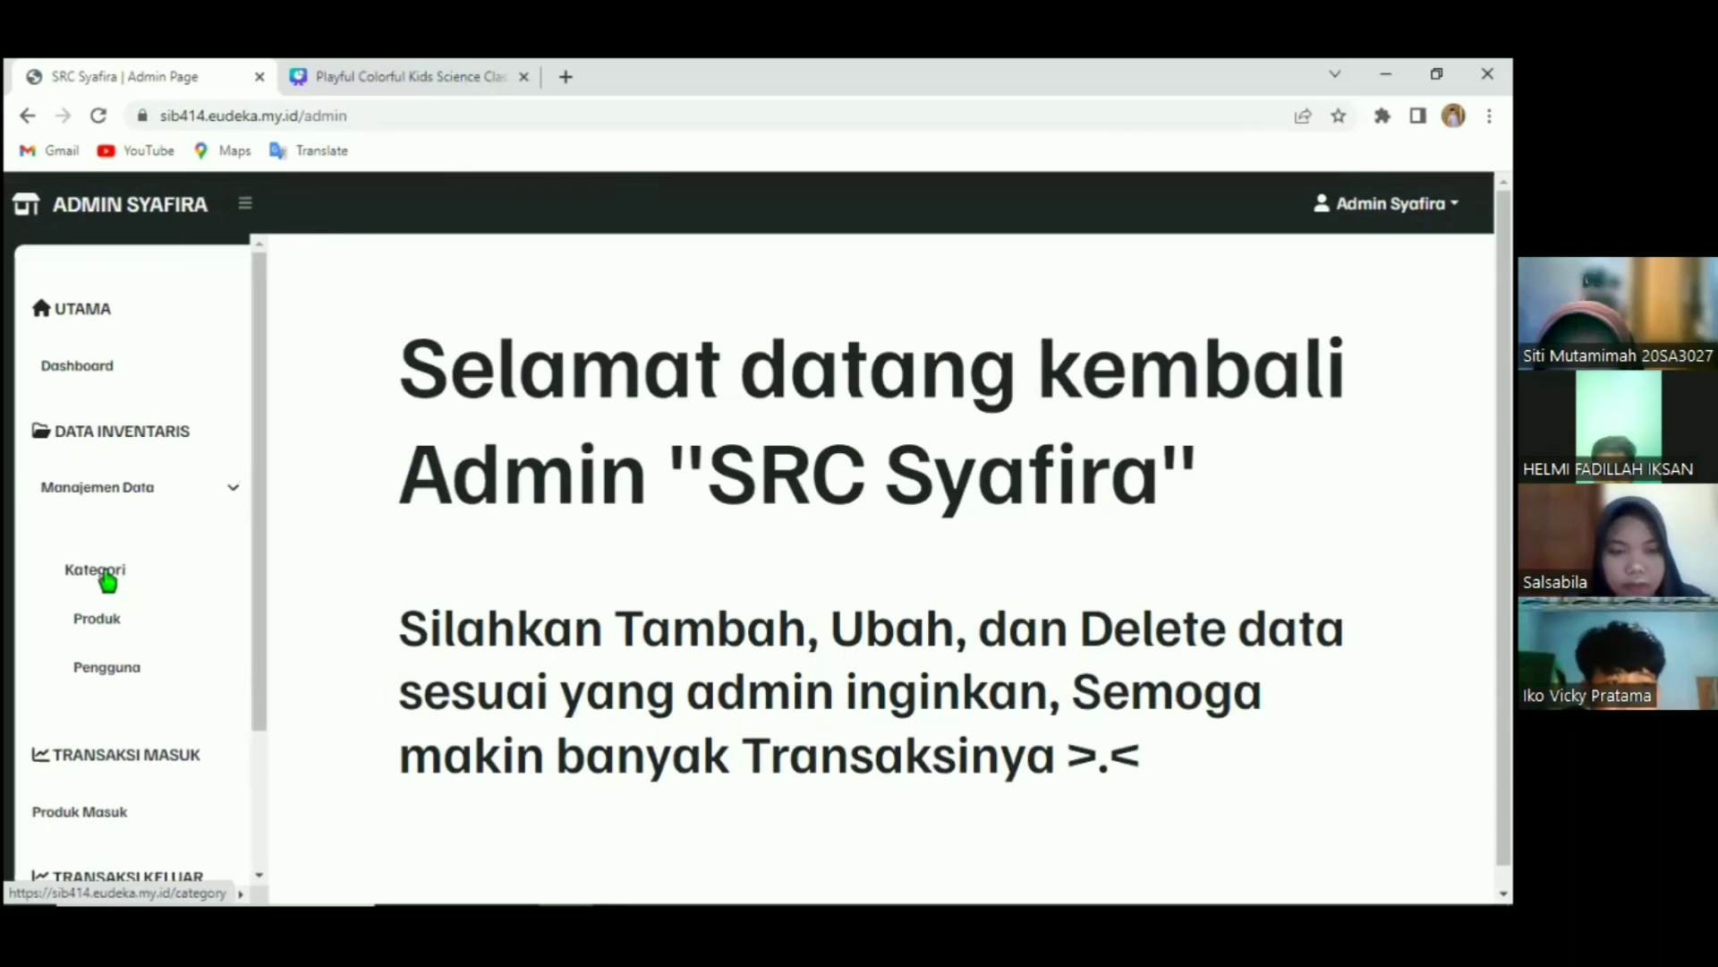
{"action": "left_click", "coordinate": [101, 573]}
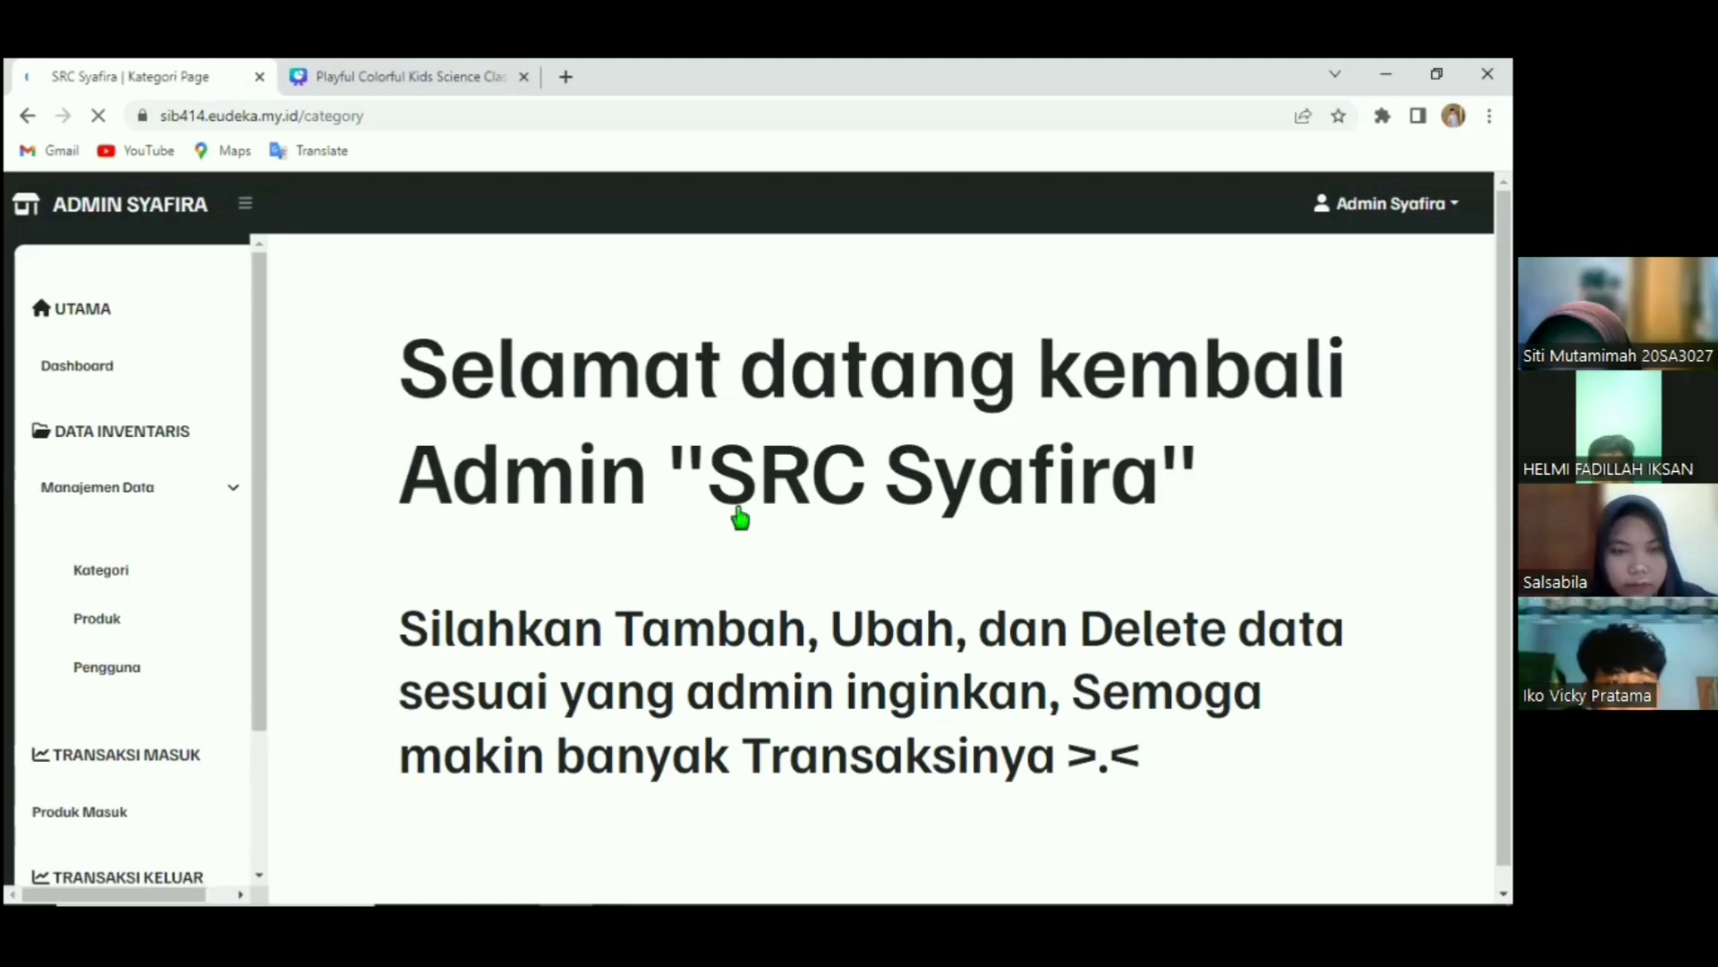
Browse the Kategori, Produk and Pengguna lists and a cashier's edit form, ending on Produk Masuk.
{"action": "left_click", "coordinate": [139, 491]}
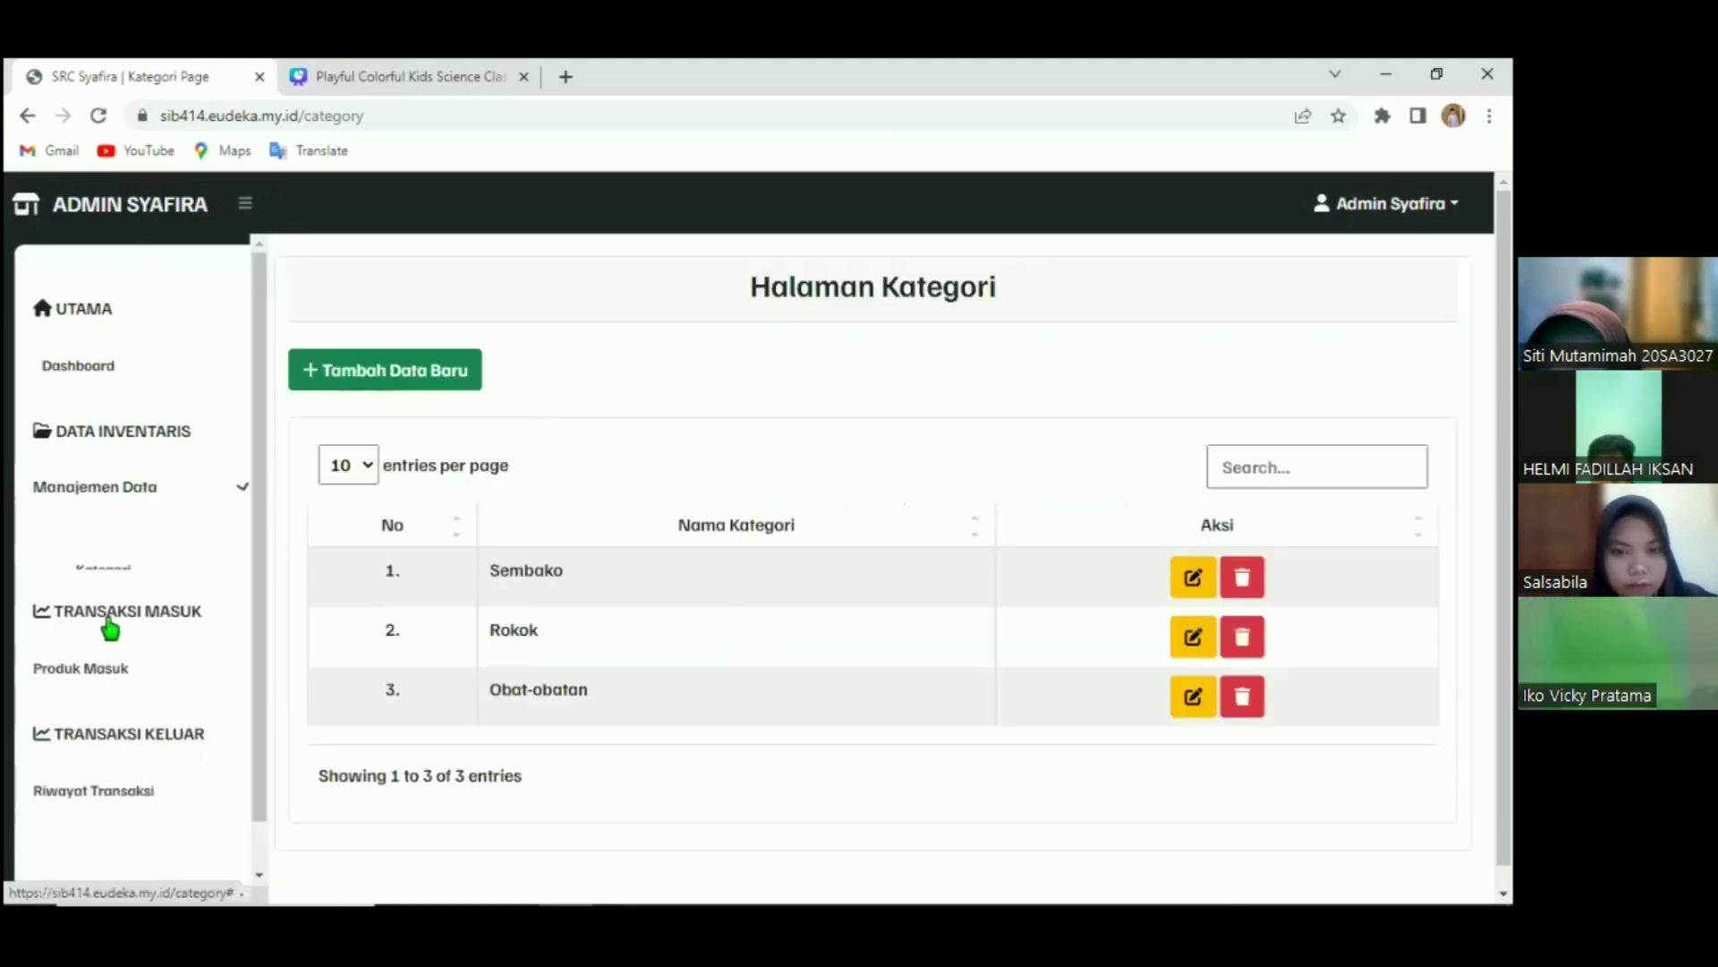
{"action": "left_click", "coordinate": [112, 622]}
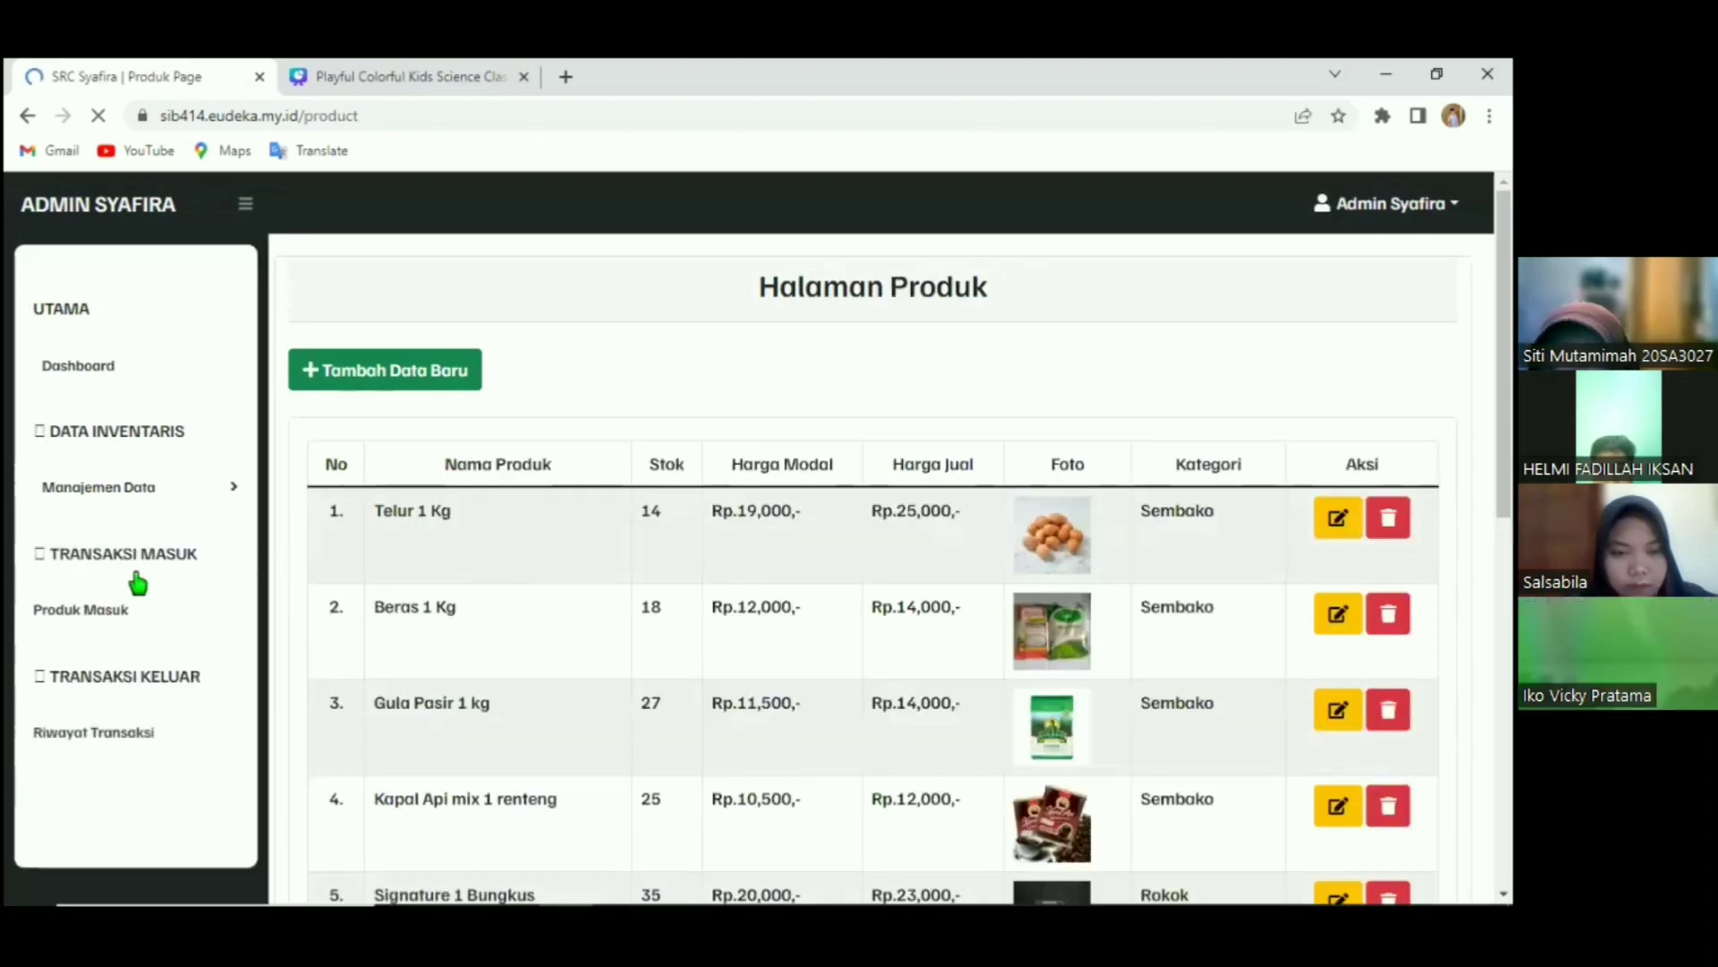
{"action": "left_click", "coordinate": [107, 667]}
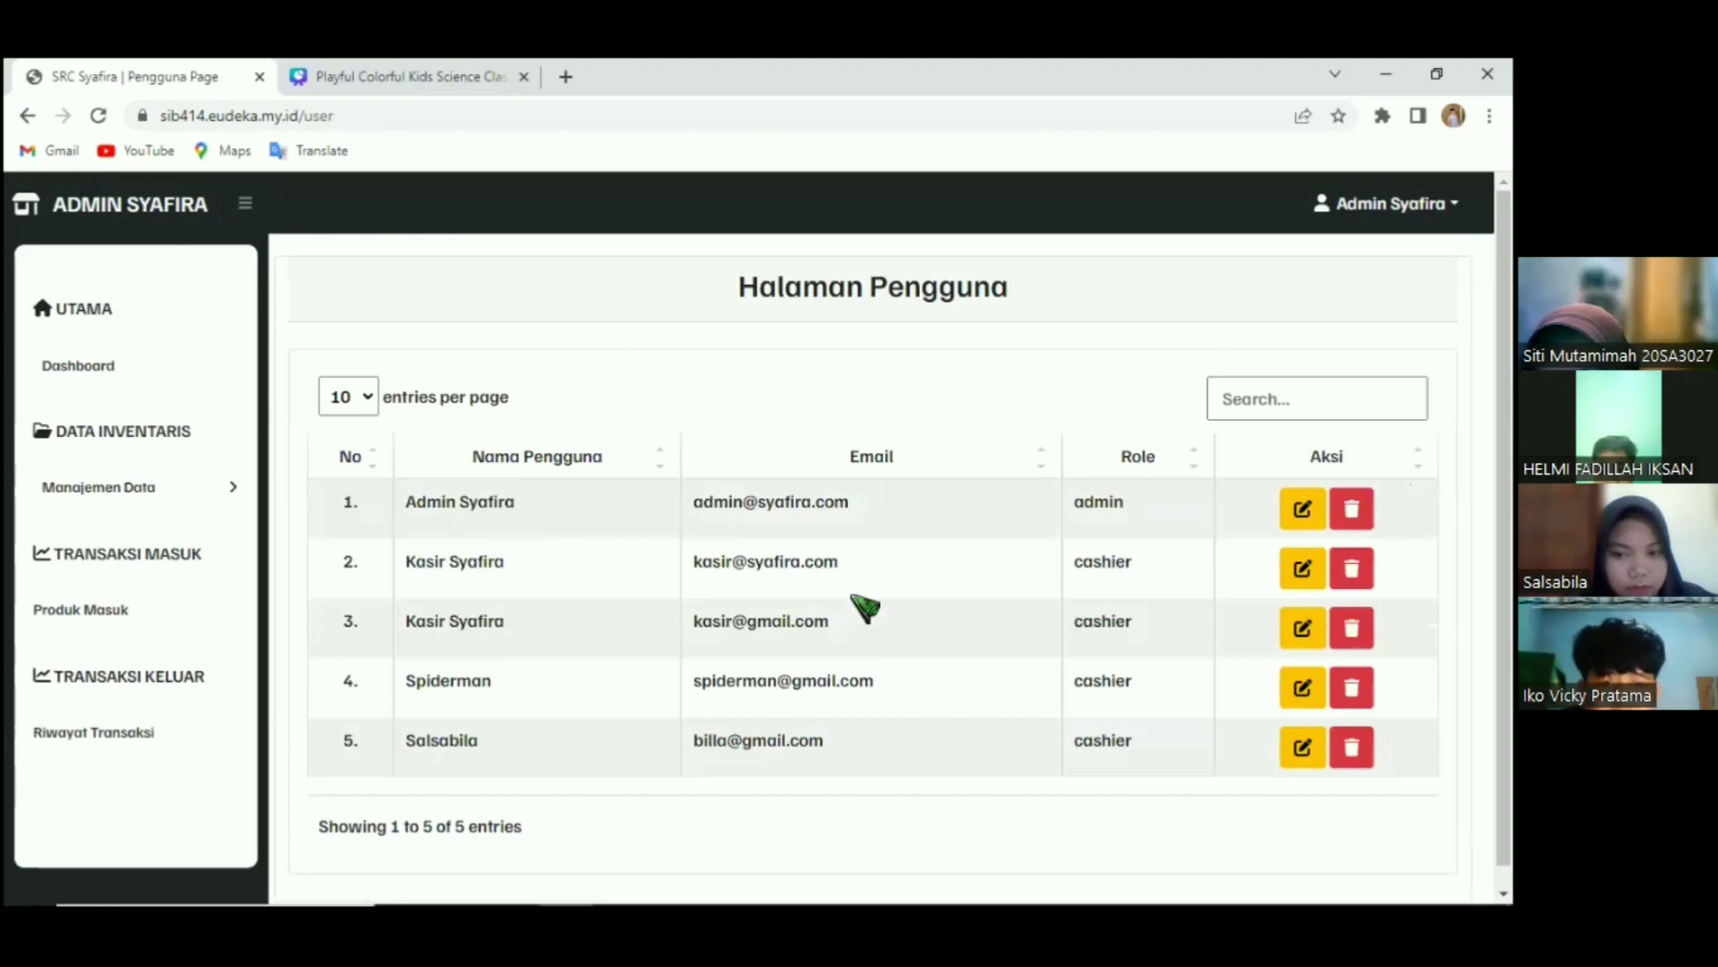
{"action": "left_click", "coordinate": [1299, 566]}
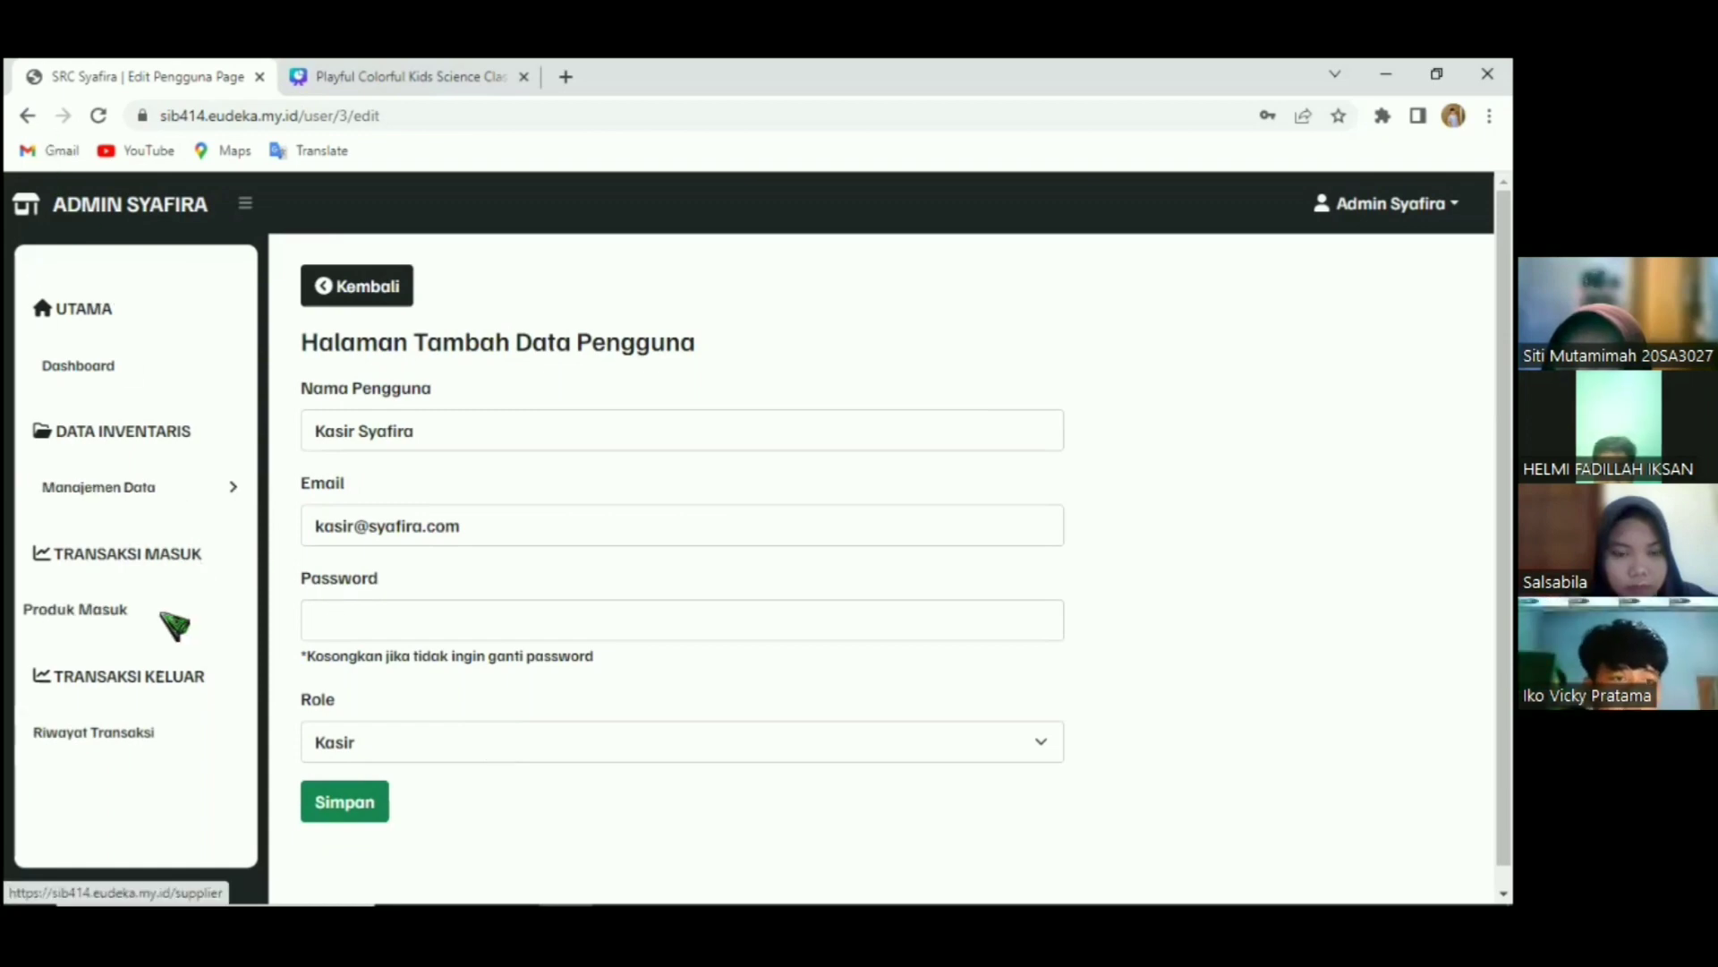
{"action": "left_click", "coordinate": [109, 609]}
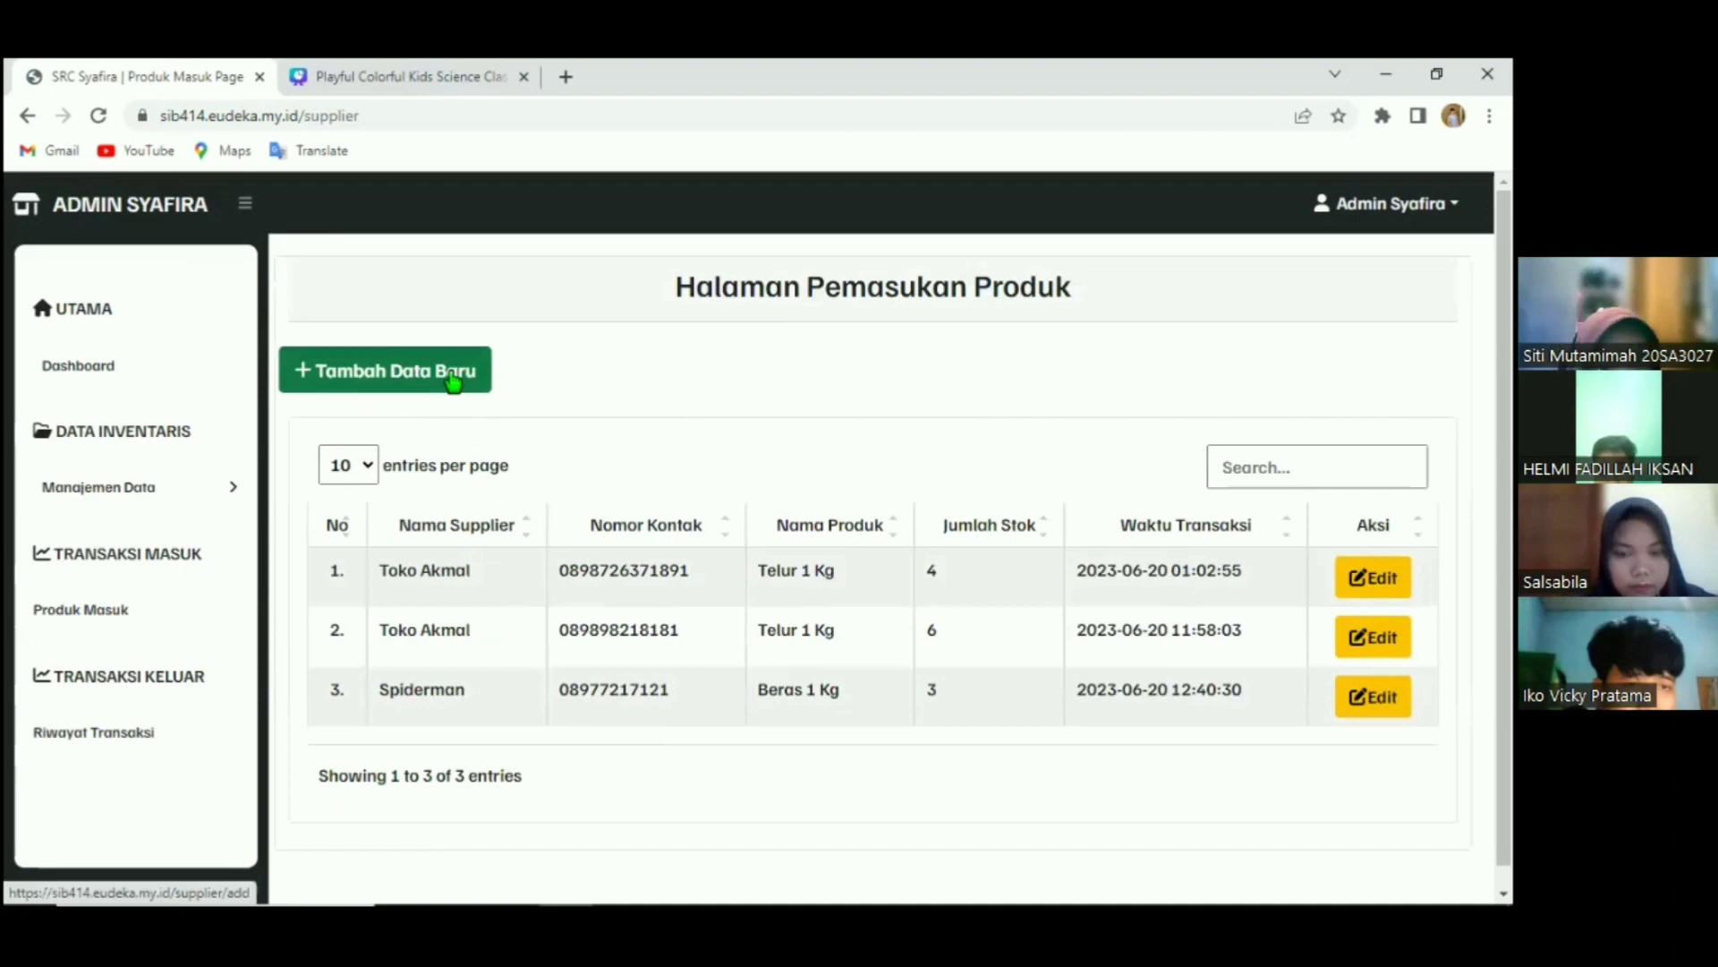
Confirm Telur 1 Kg's stock of 14 in Produk, then open a blank Produk Masuk entry form.
{"action": "left_click", "coordinate": [454, 380]}
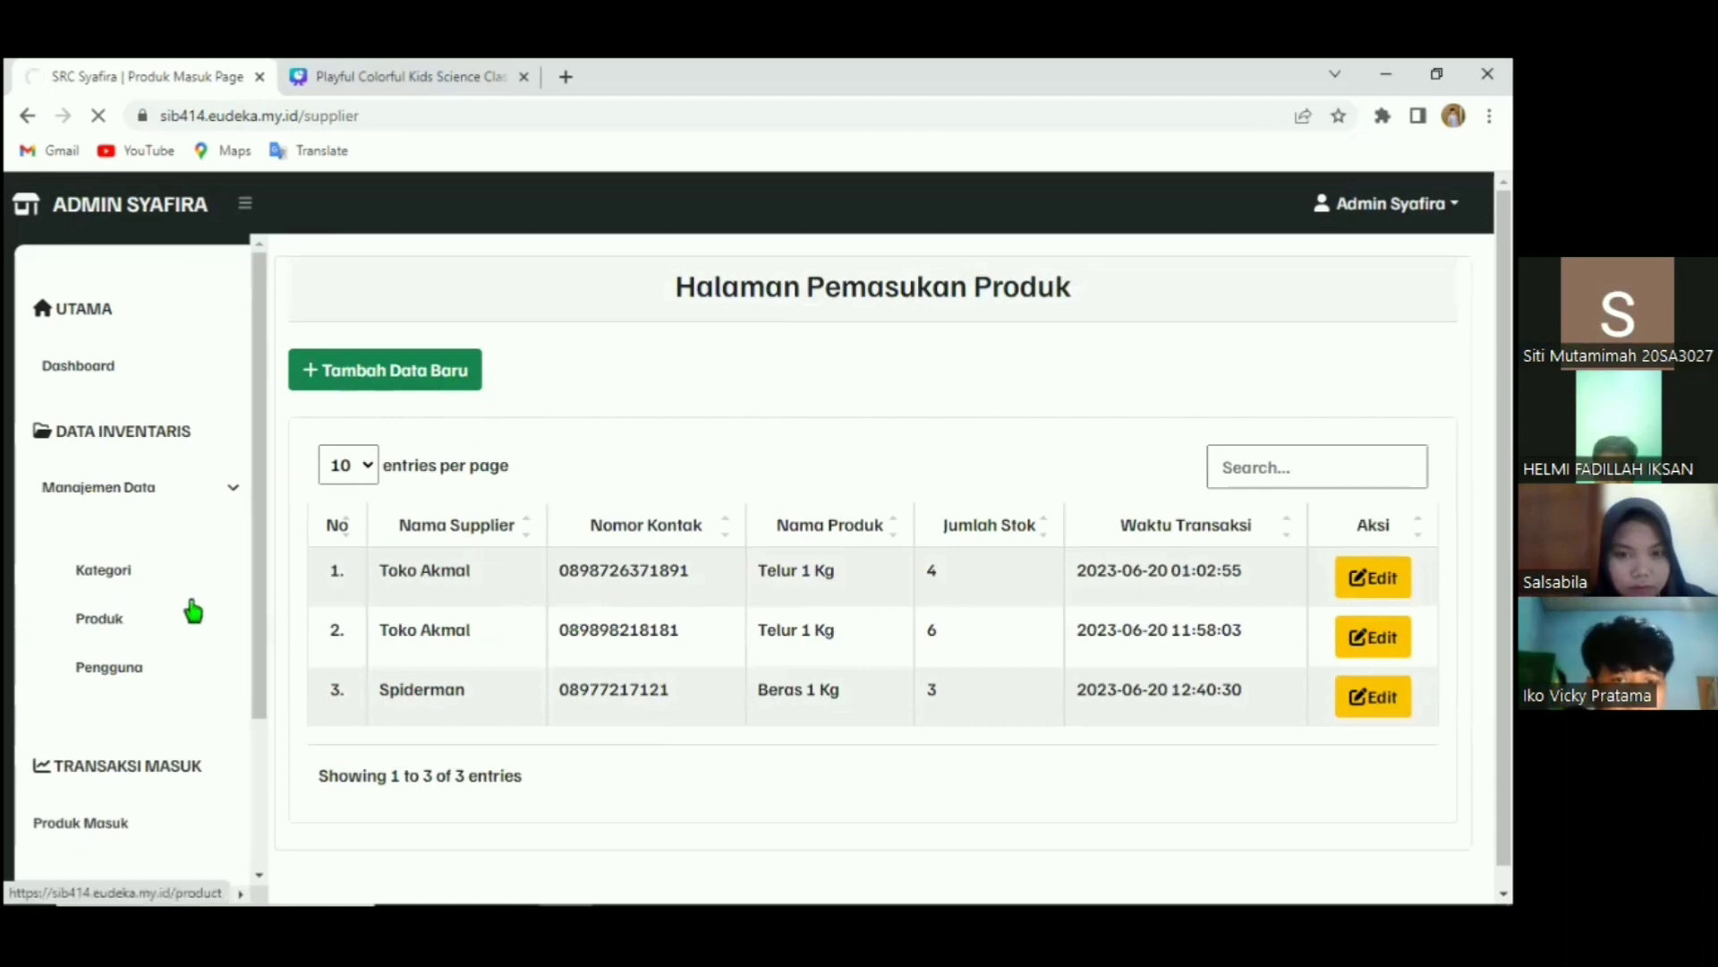
{"action": "left_click", "coordinate": [110, 616]}
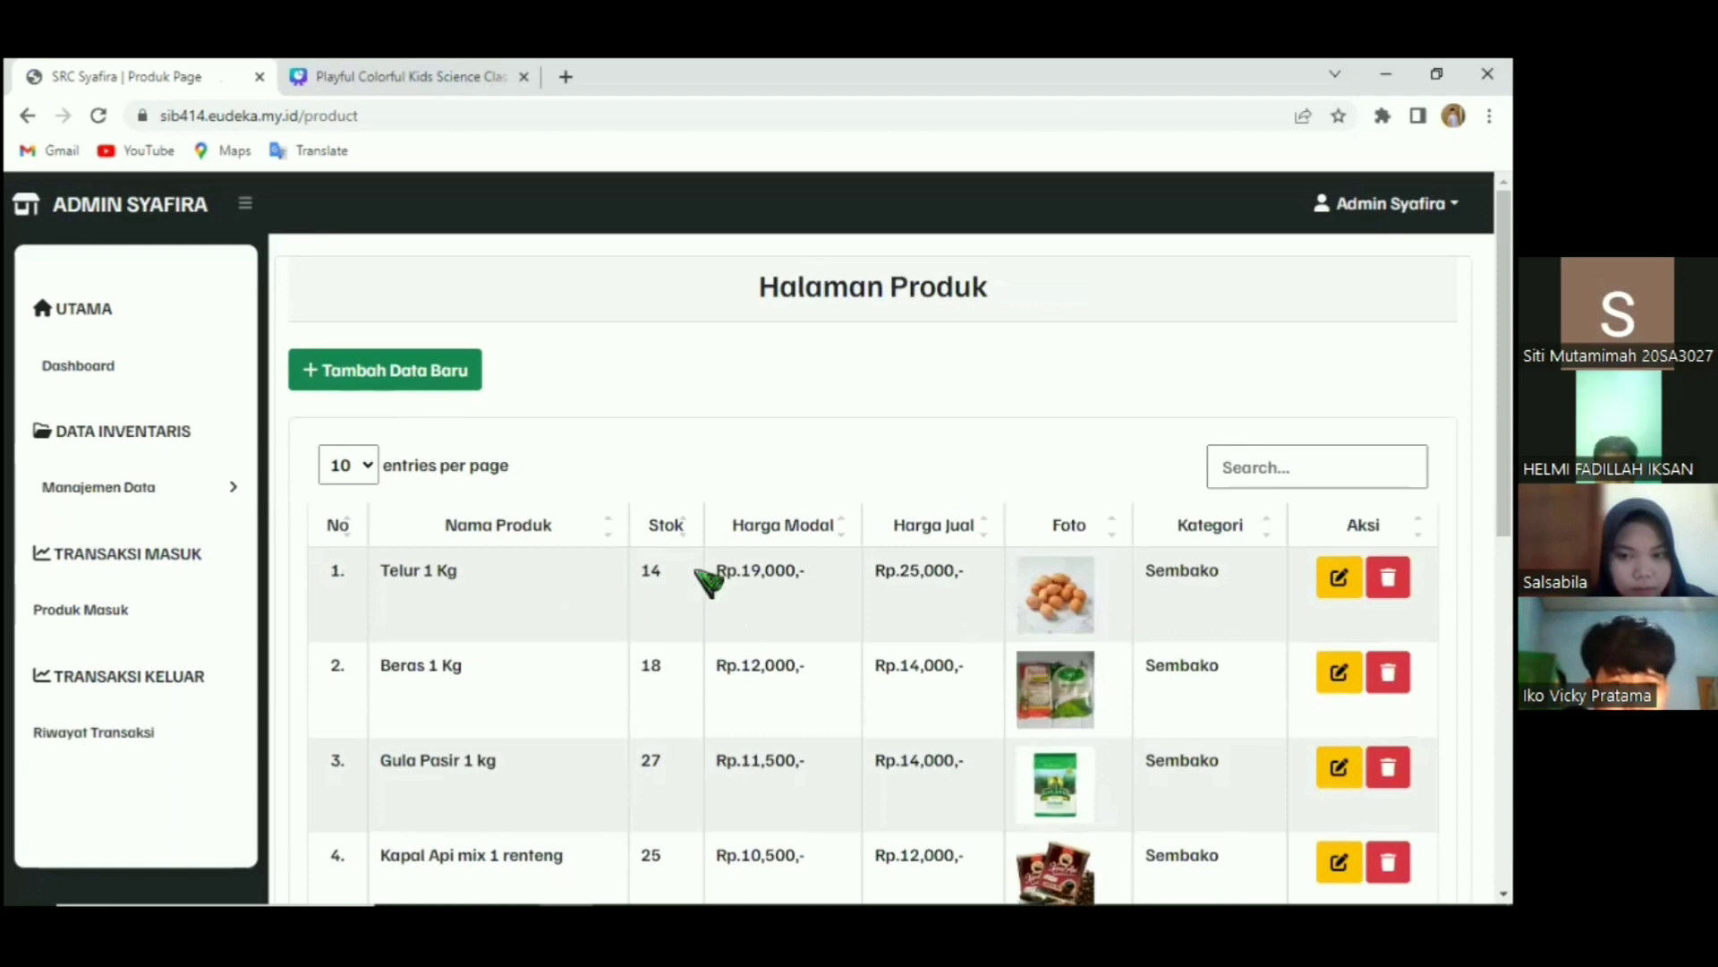
{"action": "left_click_drag", "start_coordinate": [628, 582], "coordinate": [690, 585]}
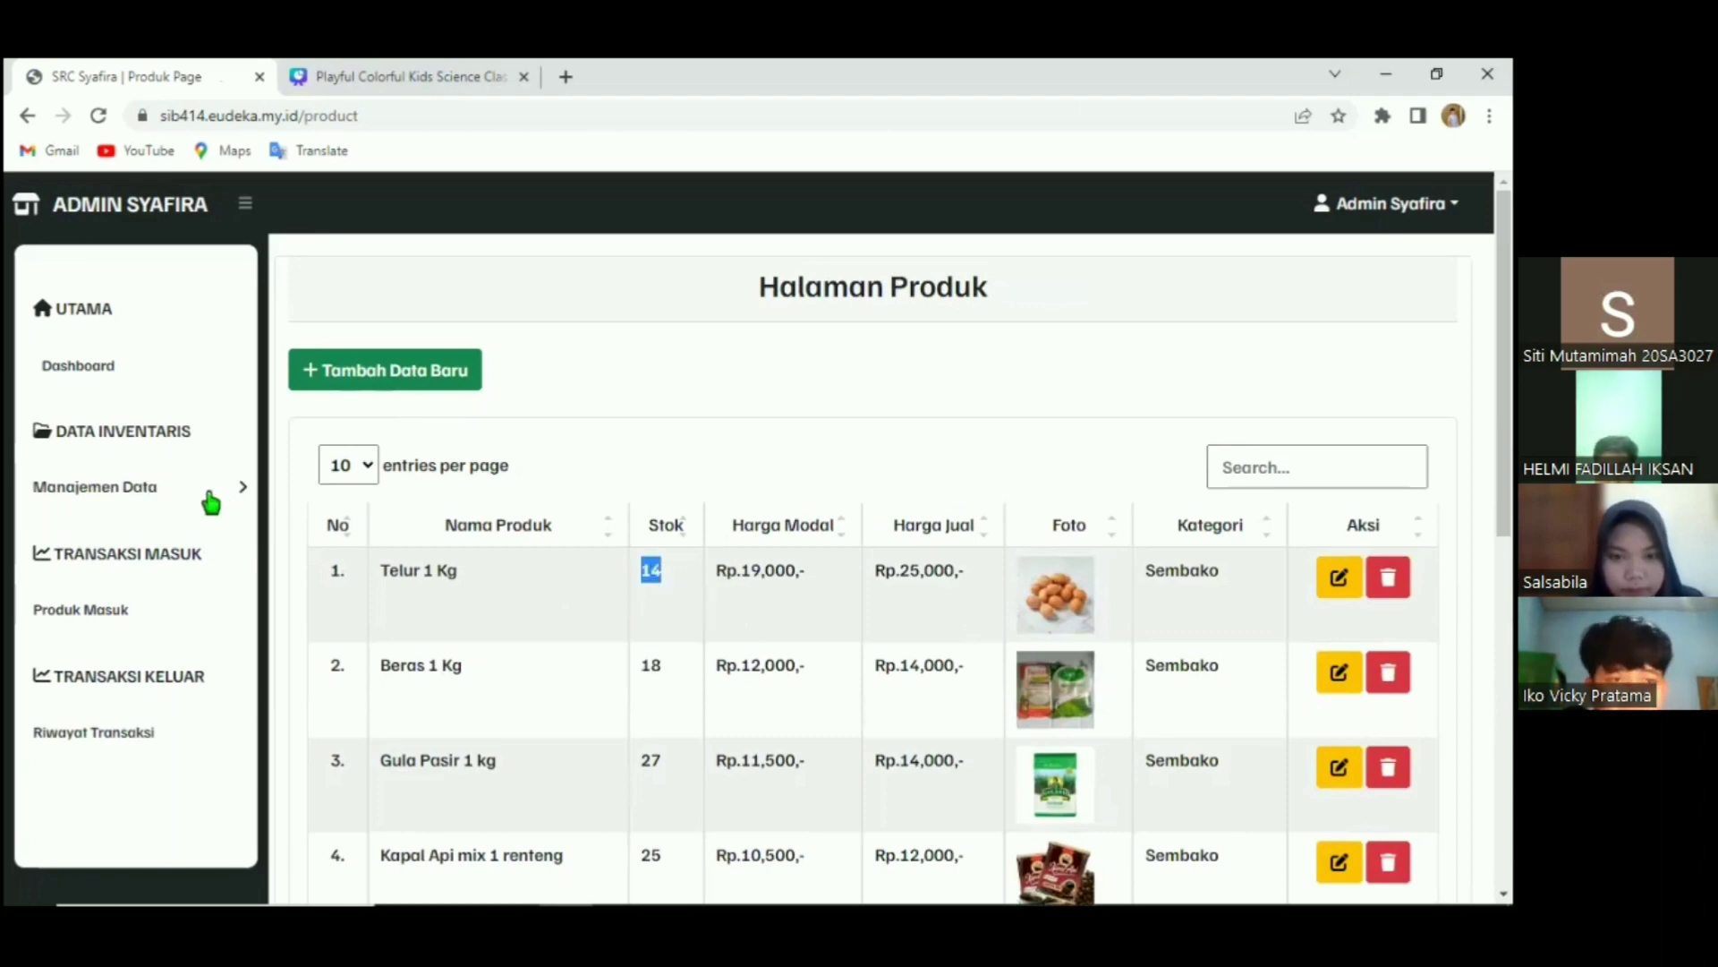
{"action": "left_click", "coordinate": [585, 618]}
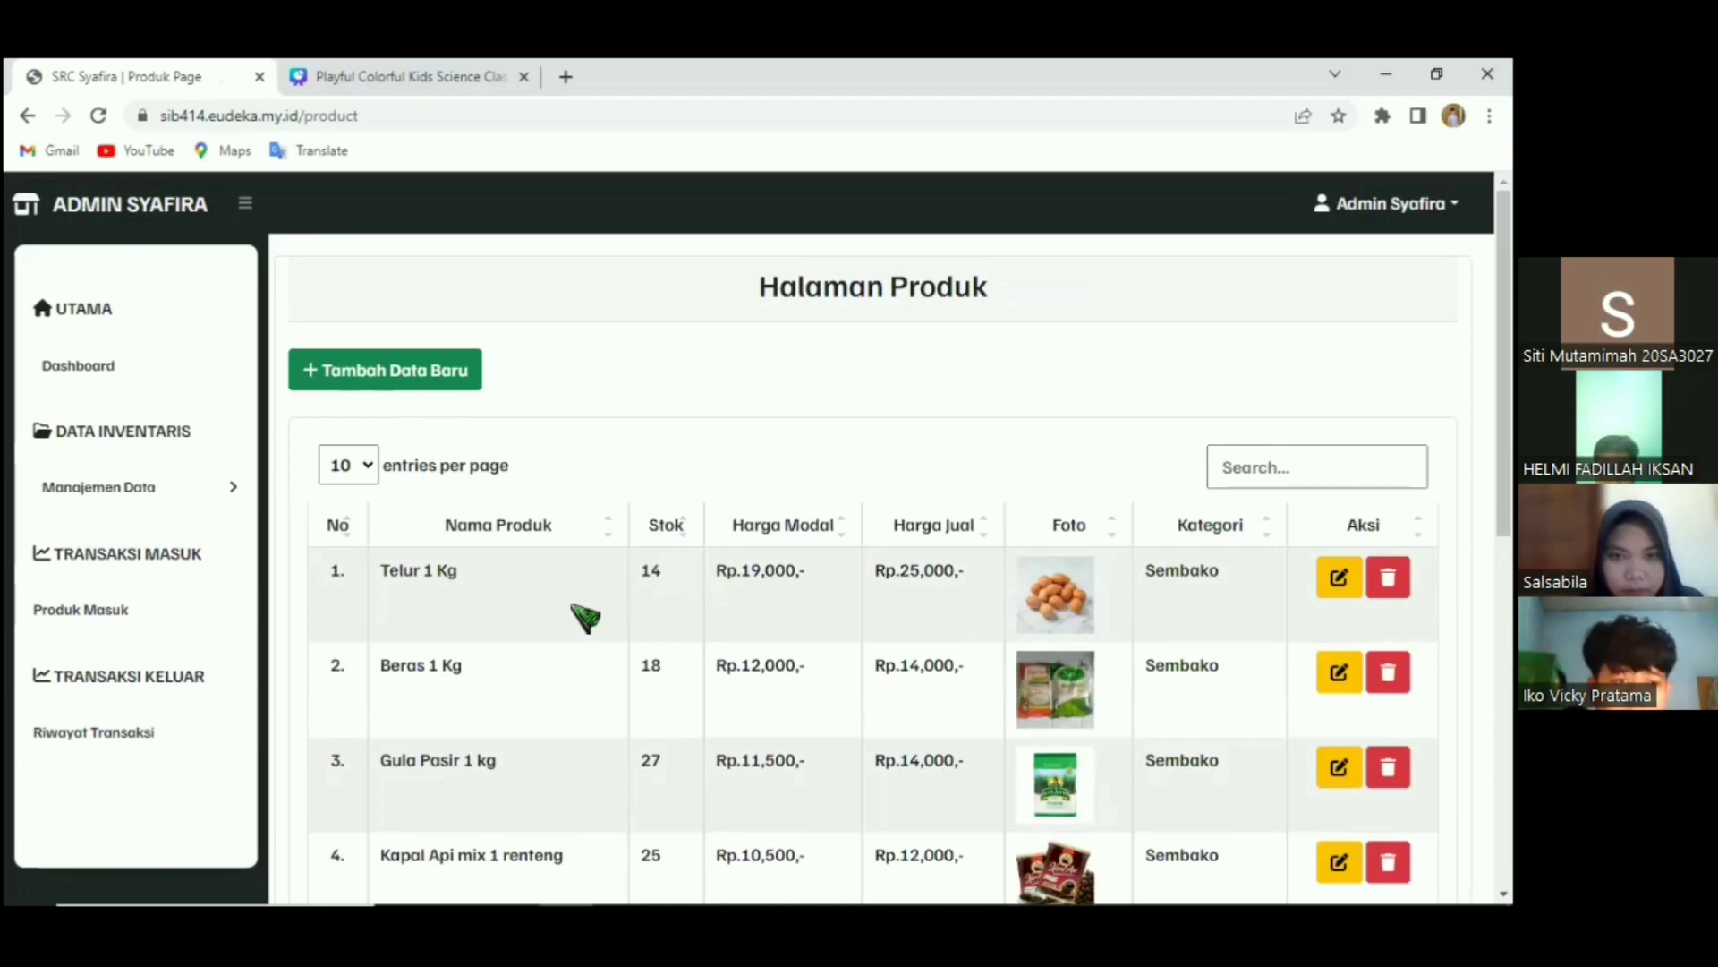
{"action": "left_click", "coordinate": [117, 615]}
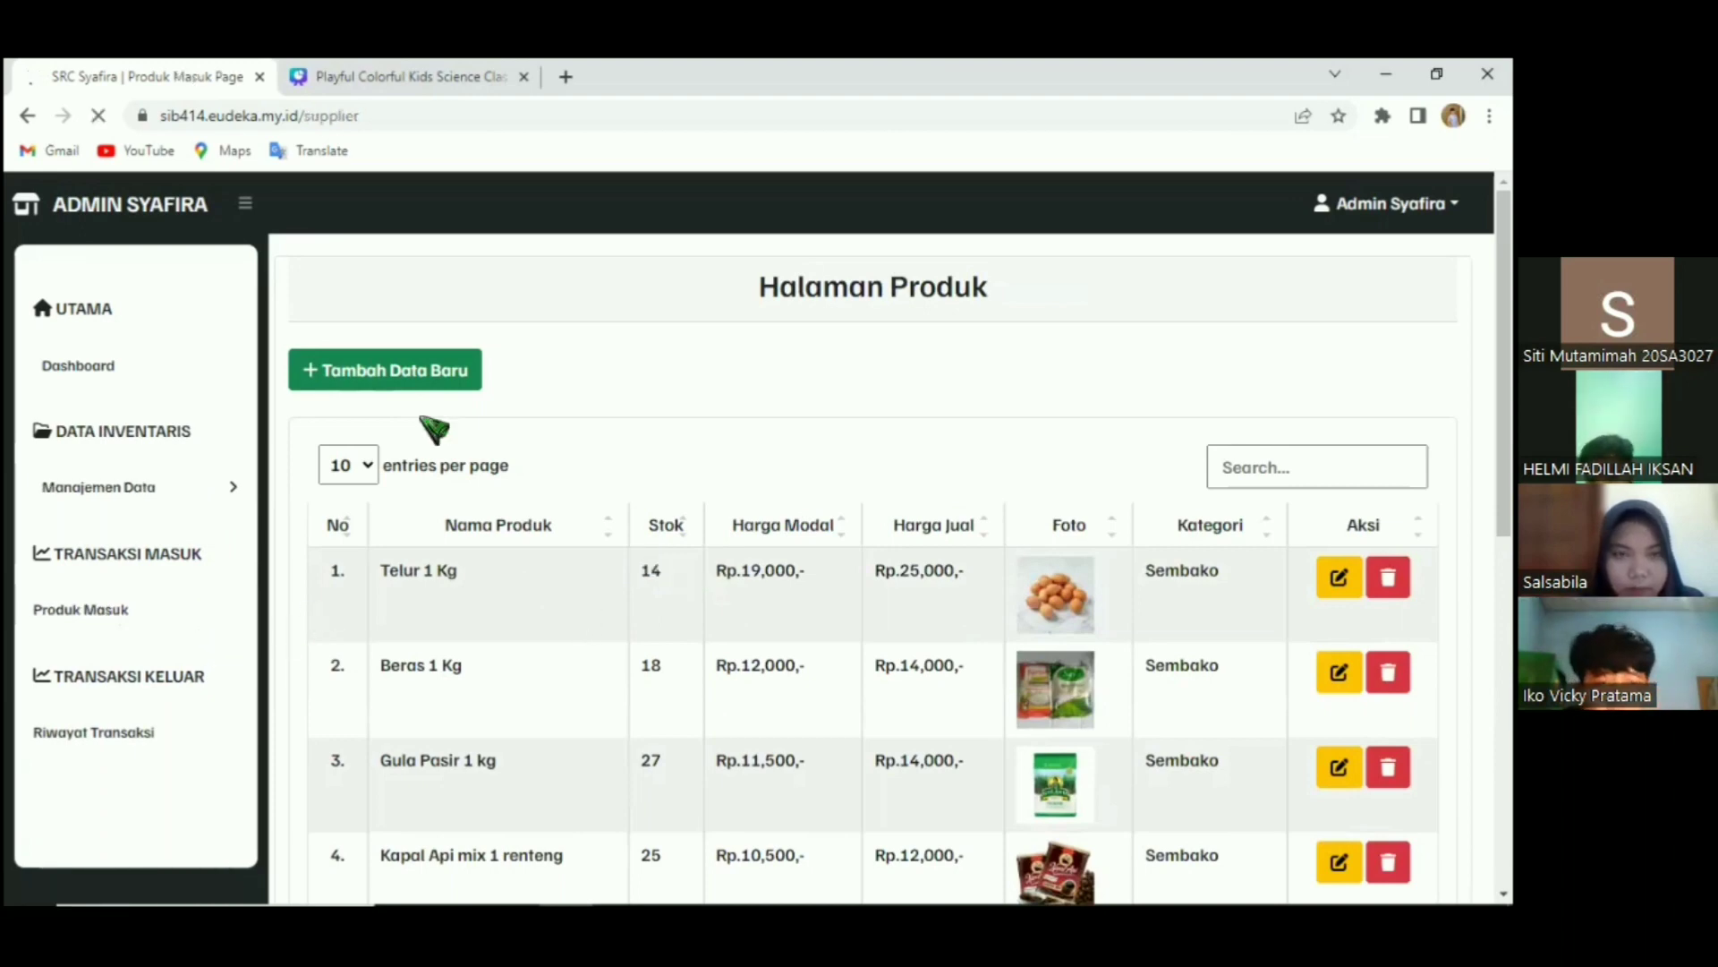
{"action": "left_click", "coordinate": [421, 373]}
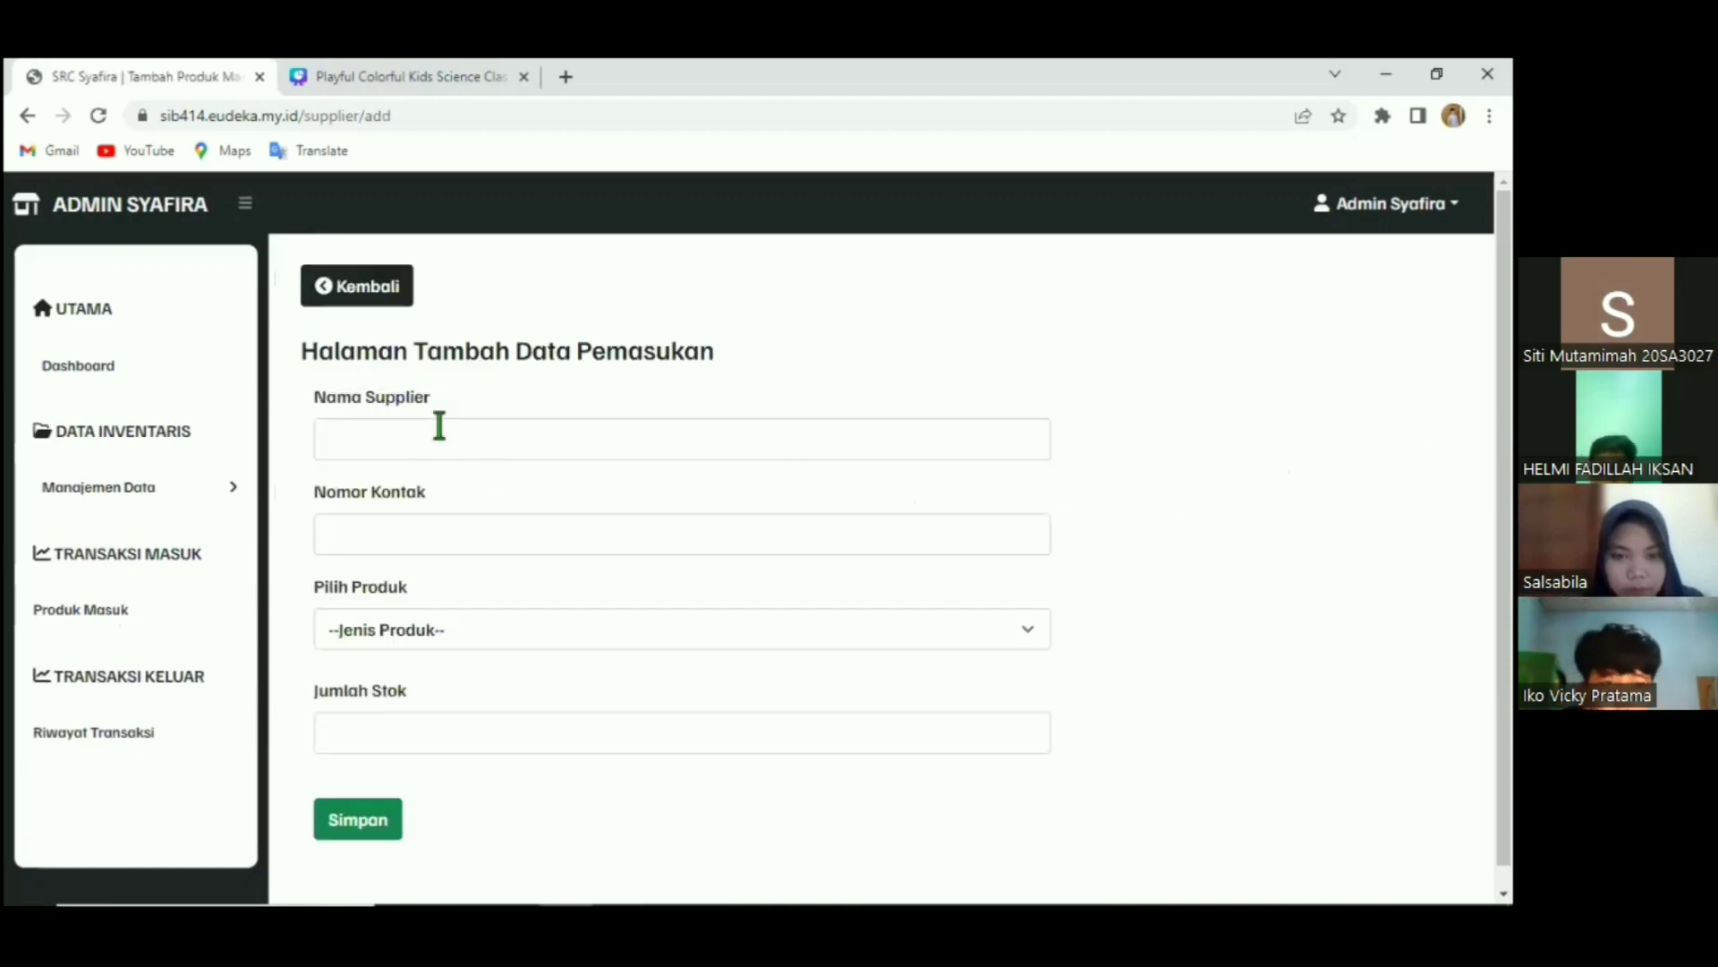
Record 6 Telur 1 Kg with the supplier's name and contact number, and save it.
{"action": "left_click", "coordinate": [439, 425]}
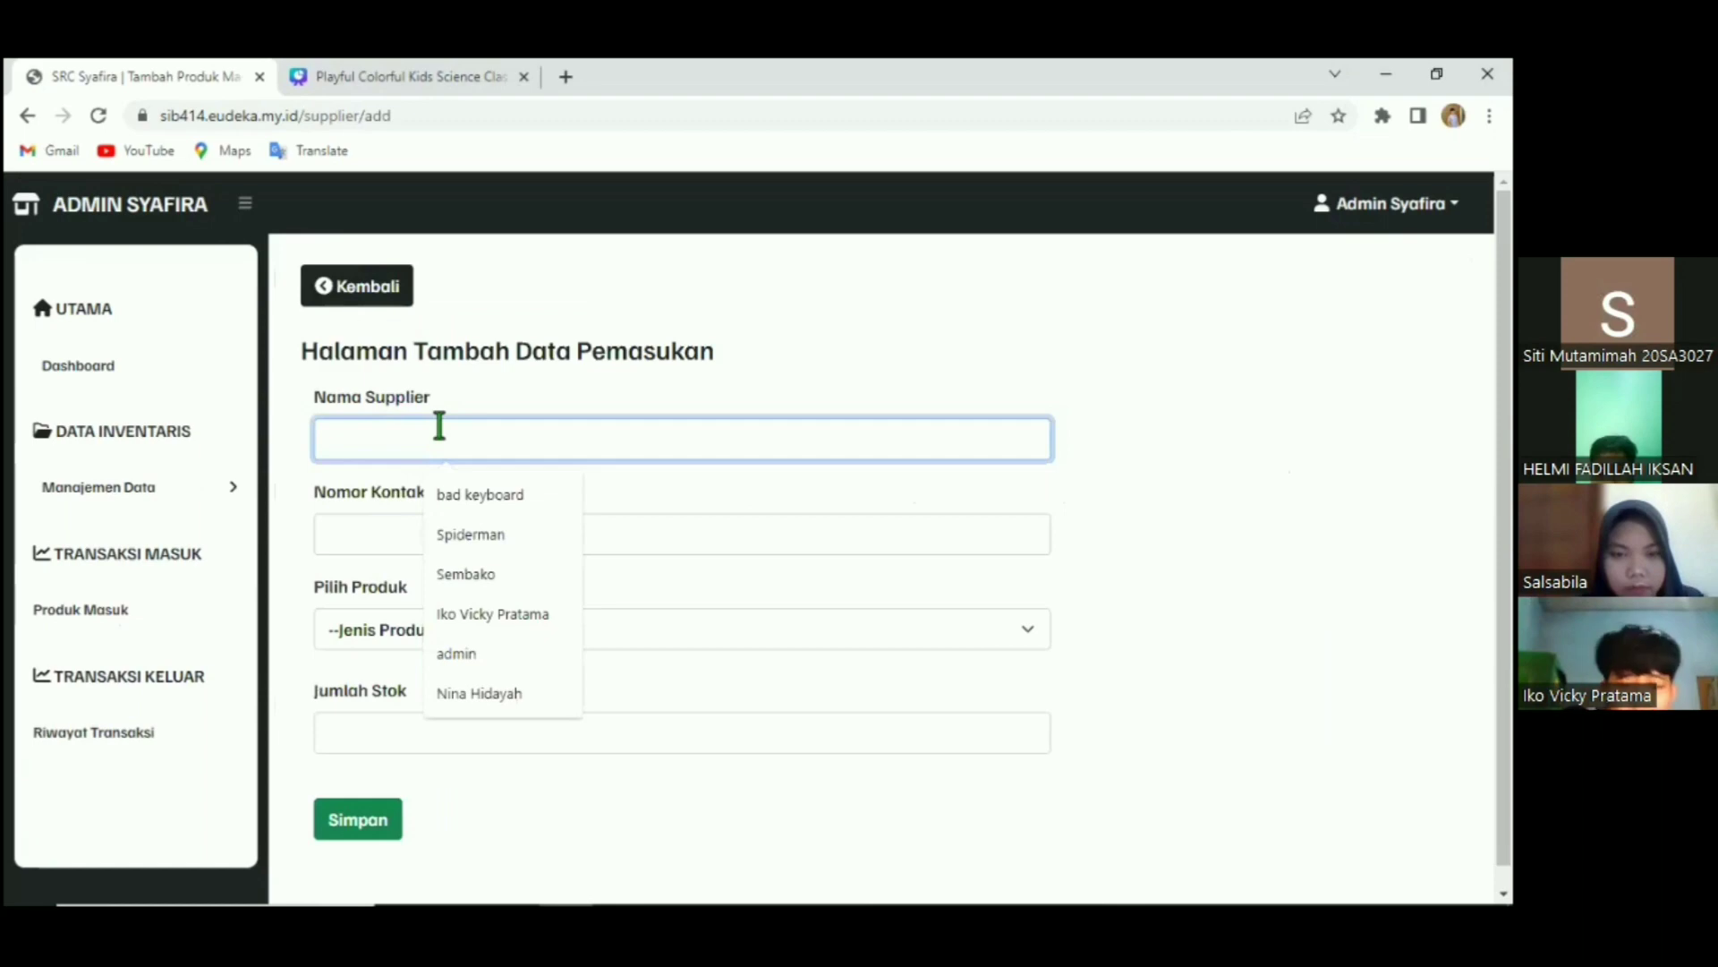
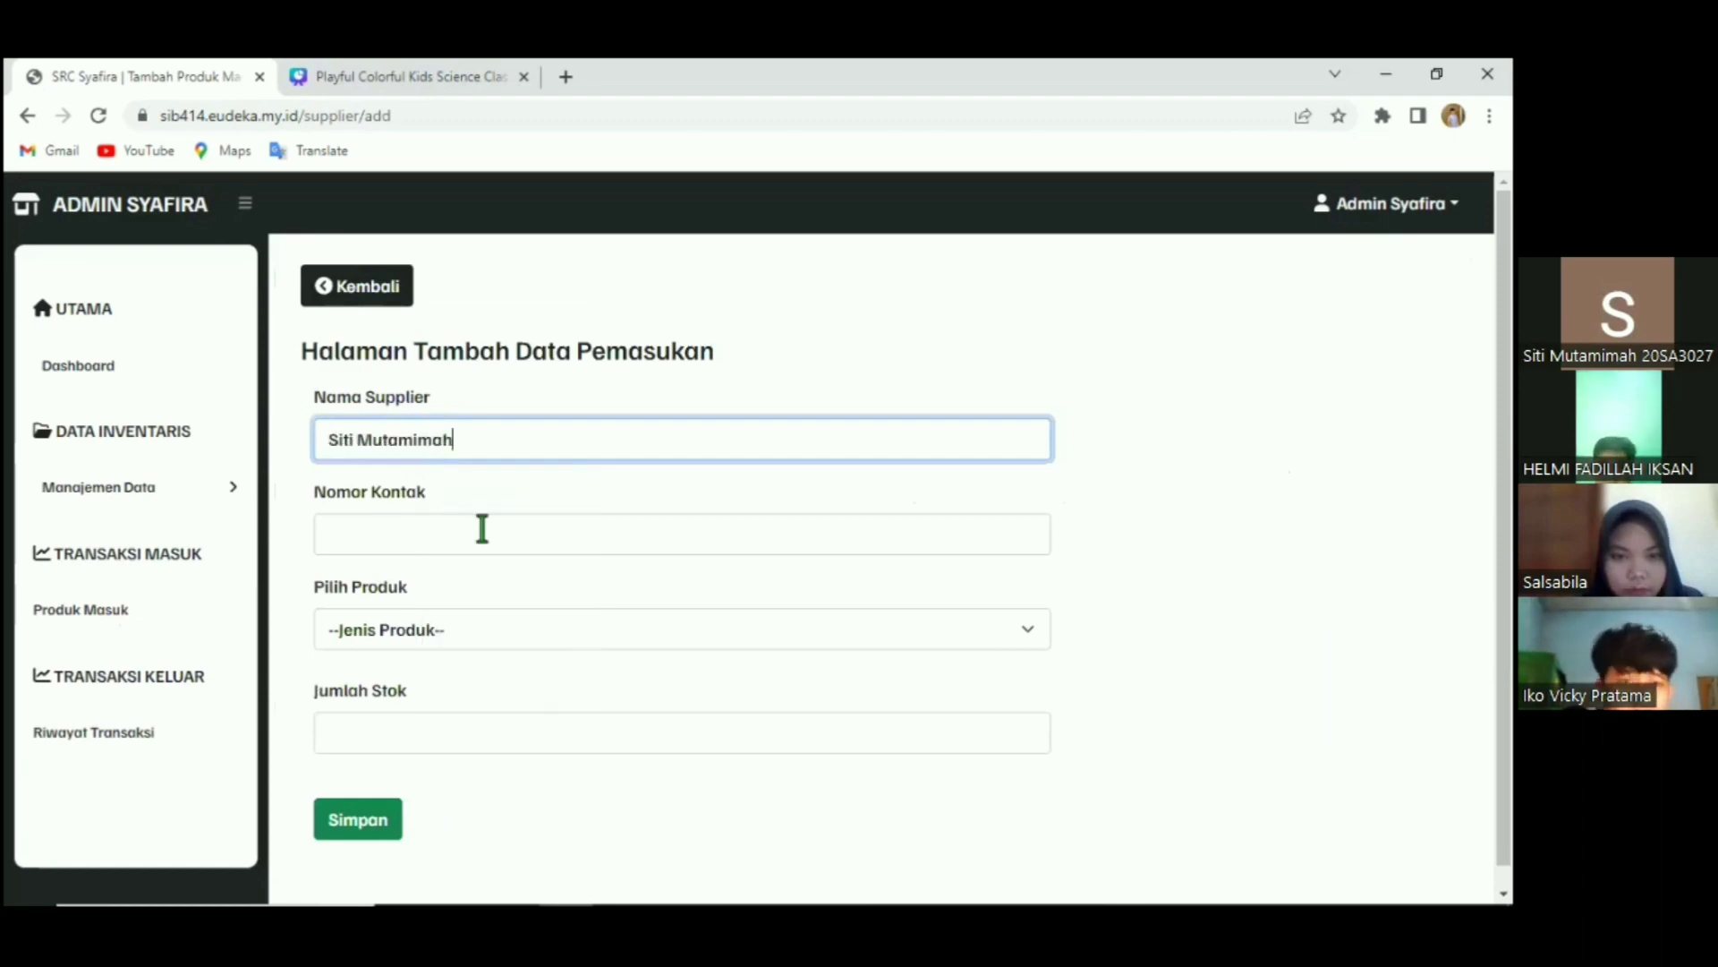
{"action": "left_click", "coordinate": [481, 529]}
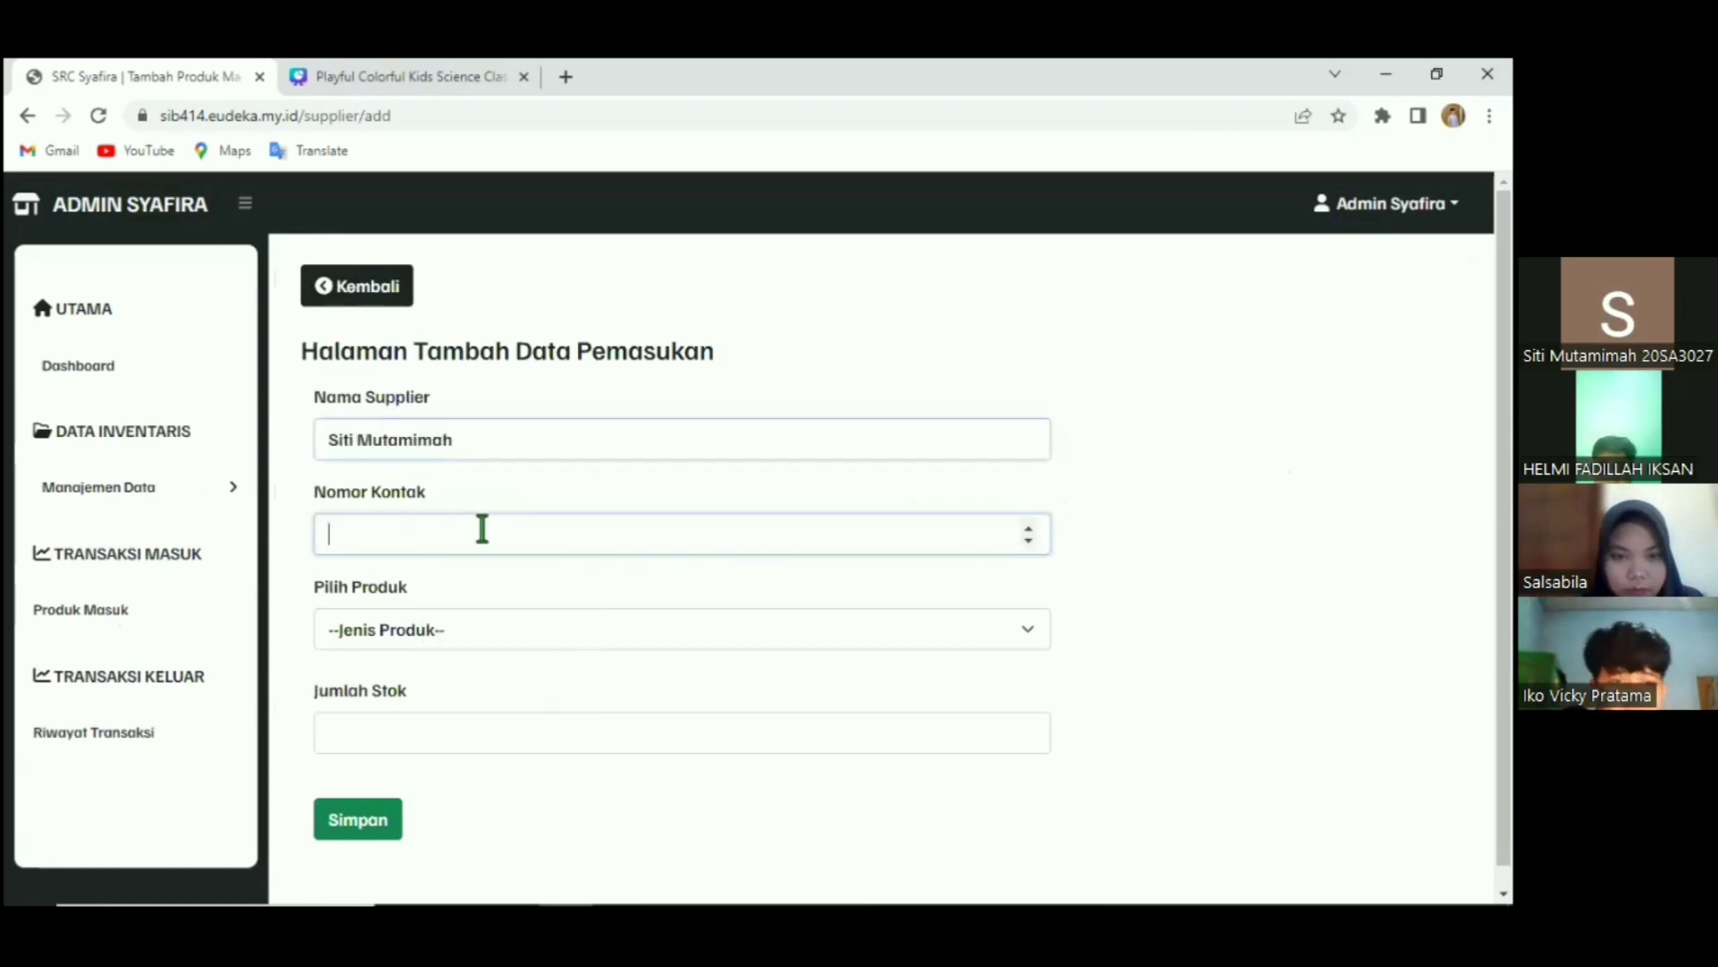
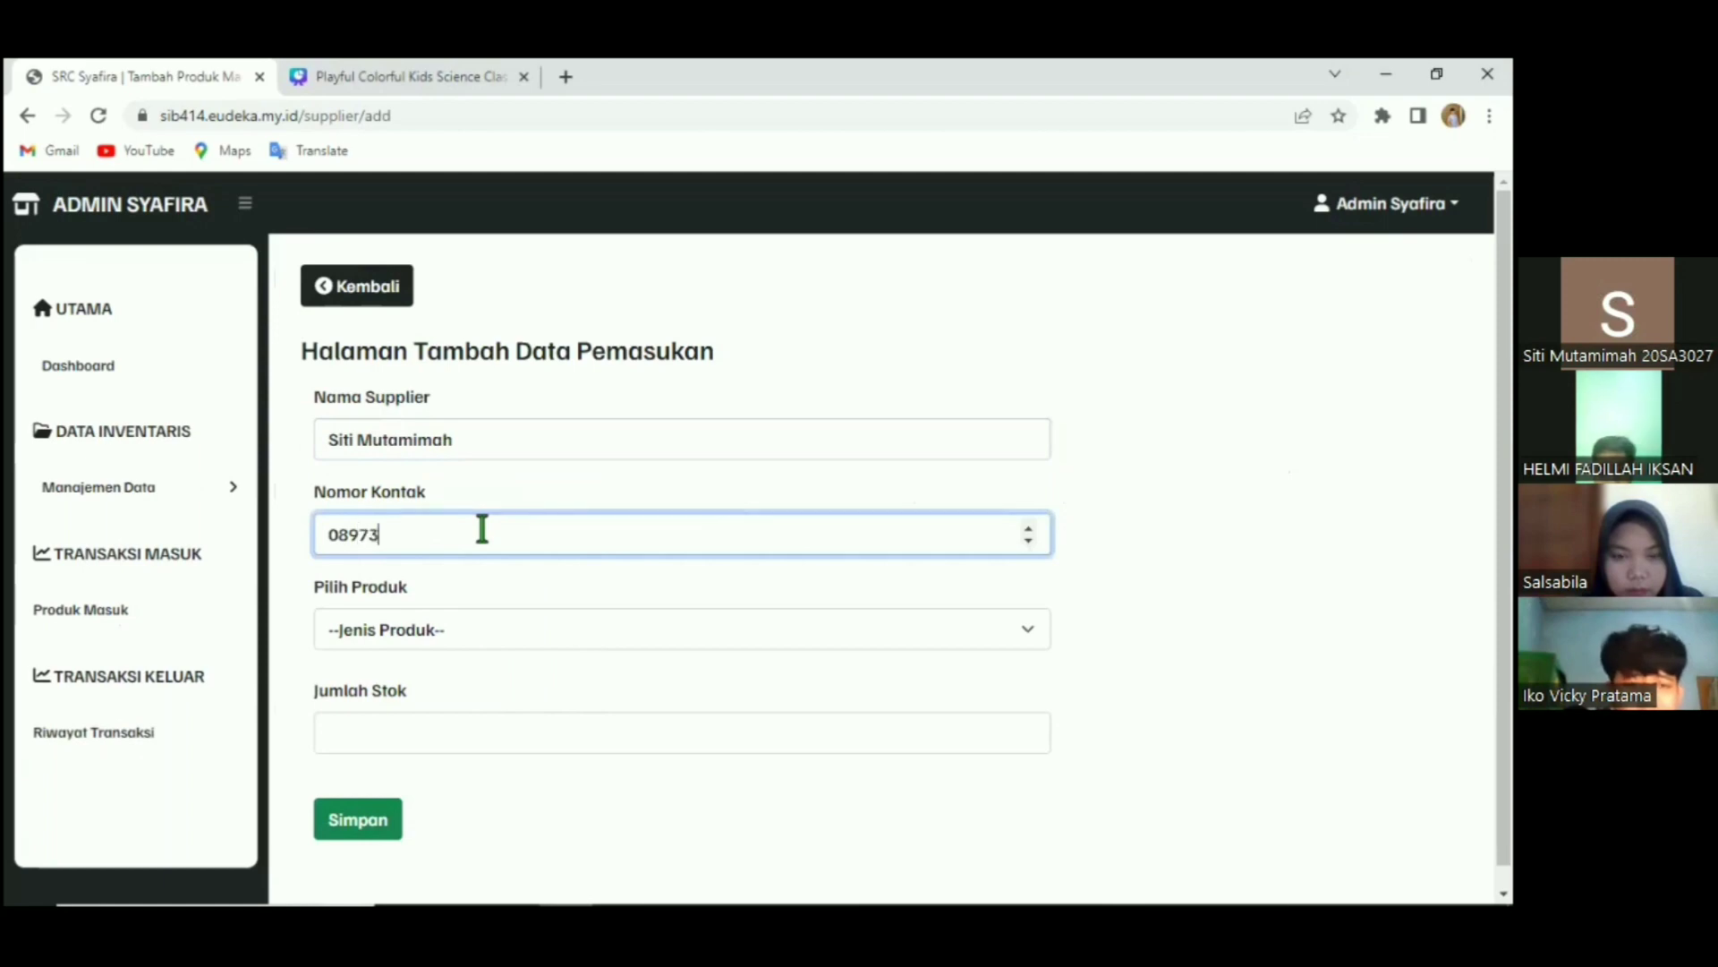
{"action": "left_click", "coordinate": [518, 617]}
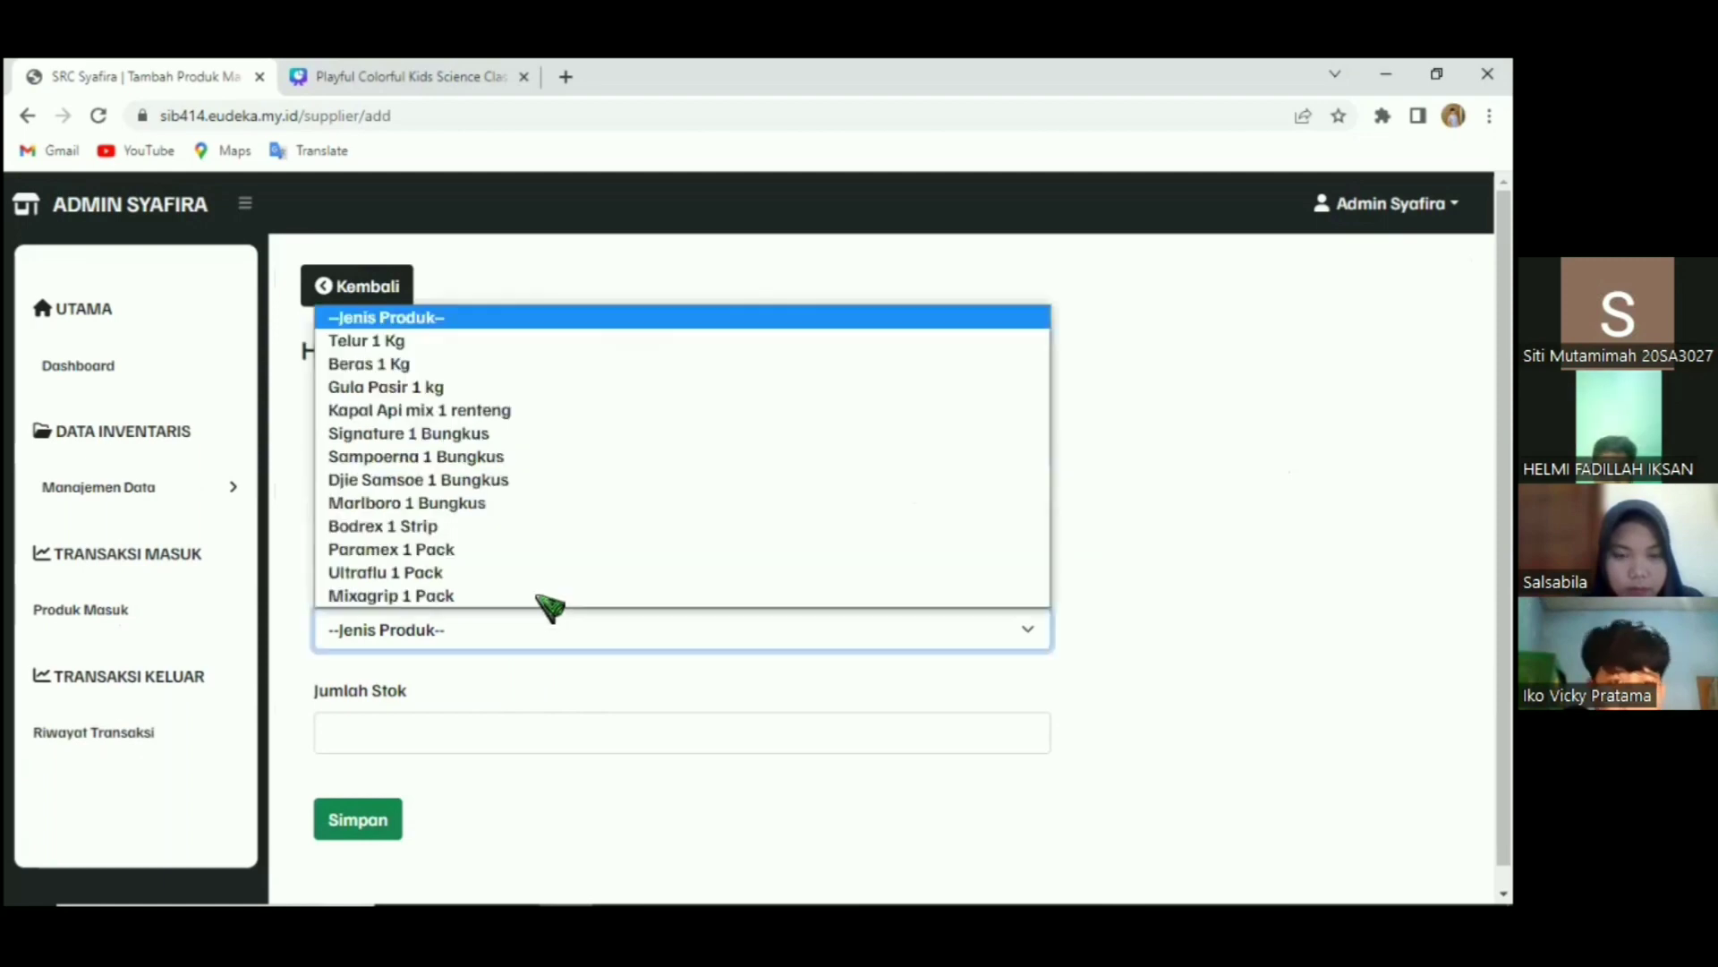
{"action": "key", "text": "Down"}
{"action": "key", "text": "Down"}
{"action": "key", "text": "Down"}
{"action": "key", "text": "Down"}
{"action": "key", "text": "Down"}
{"action": "key", "text": "Down"}
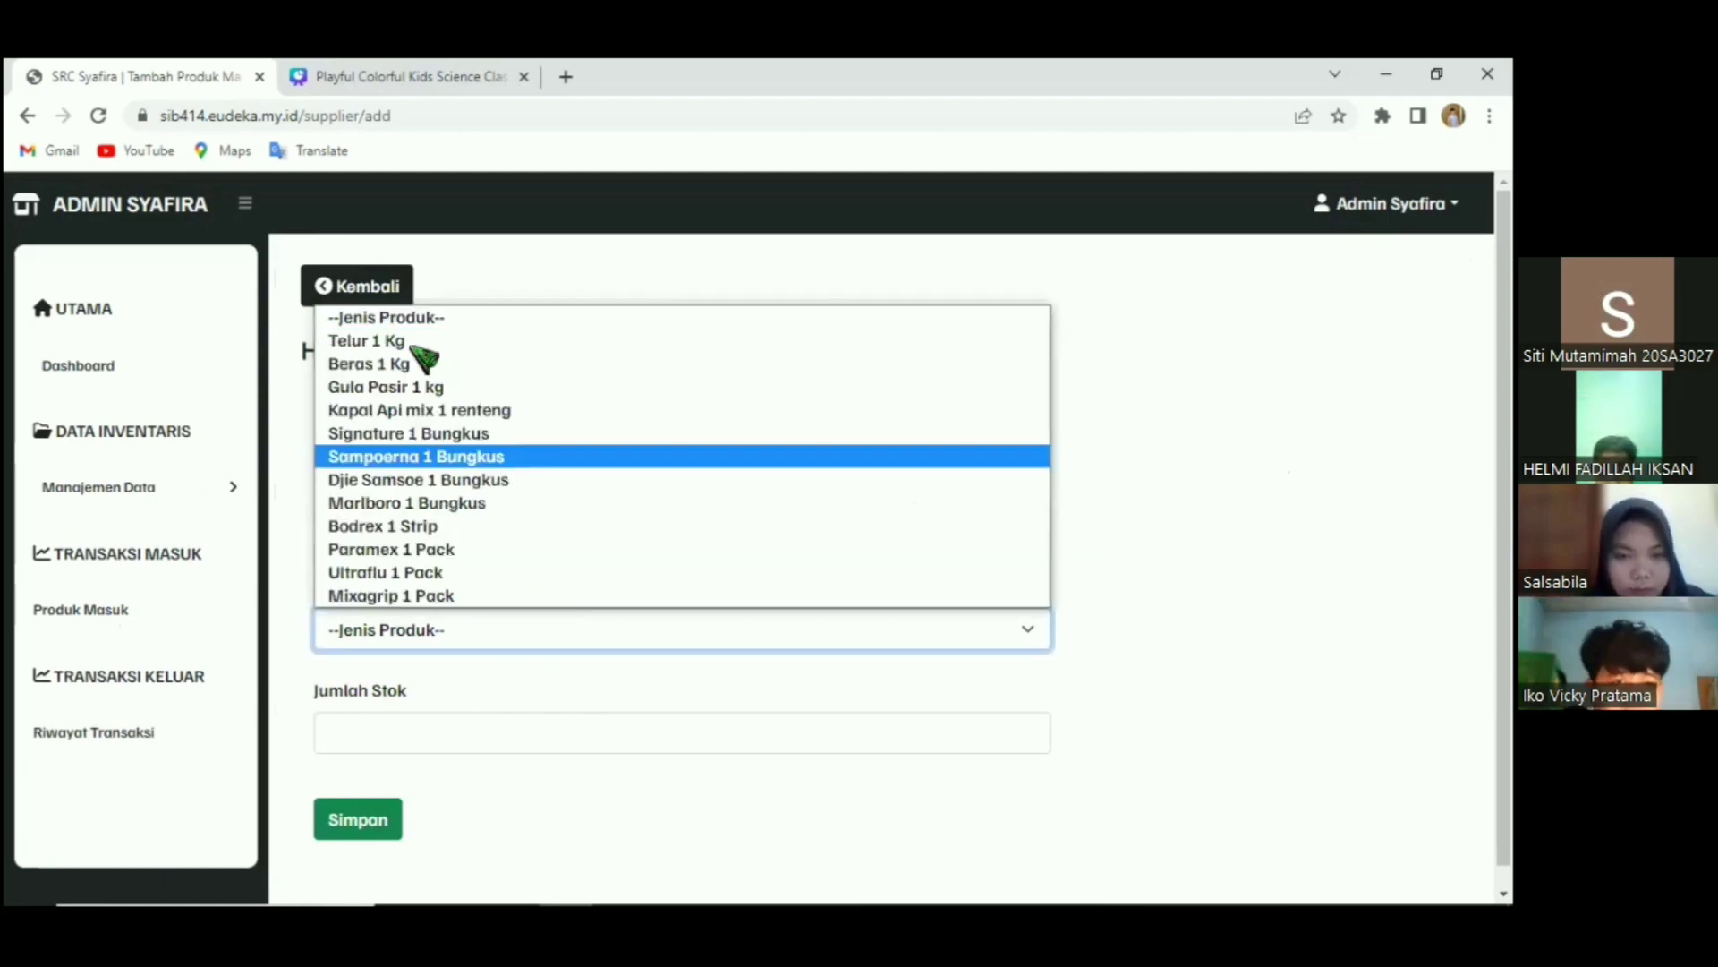
{"action": "key", "text": "Return"}
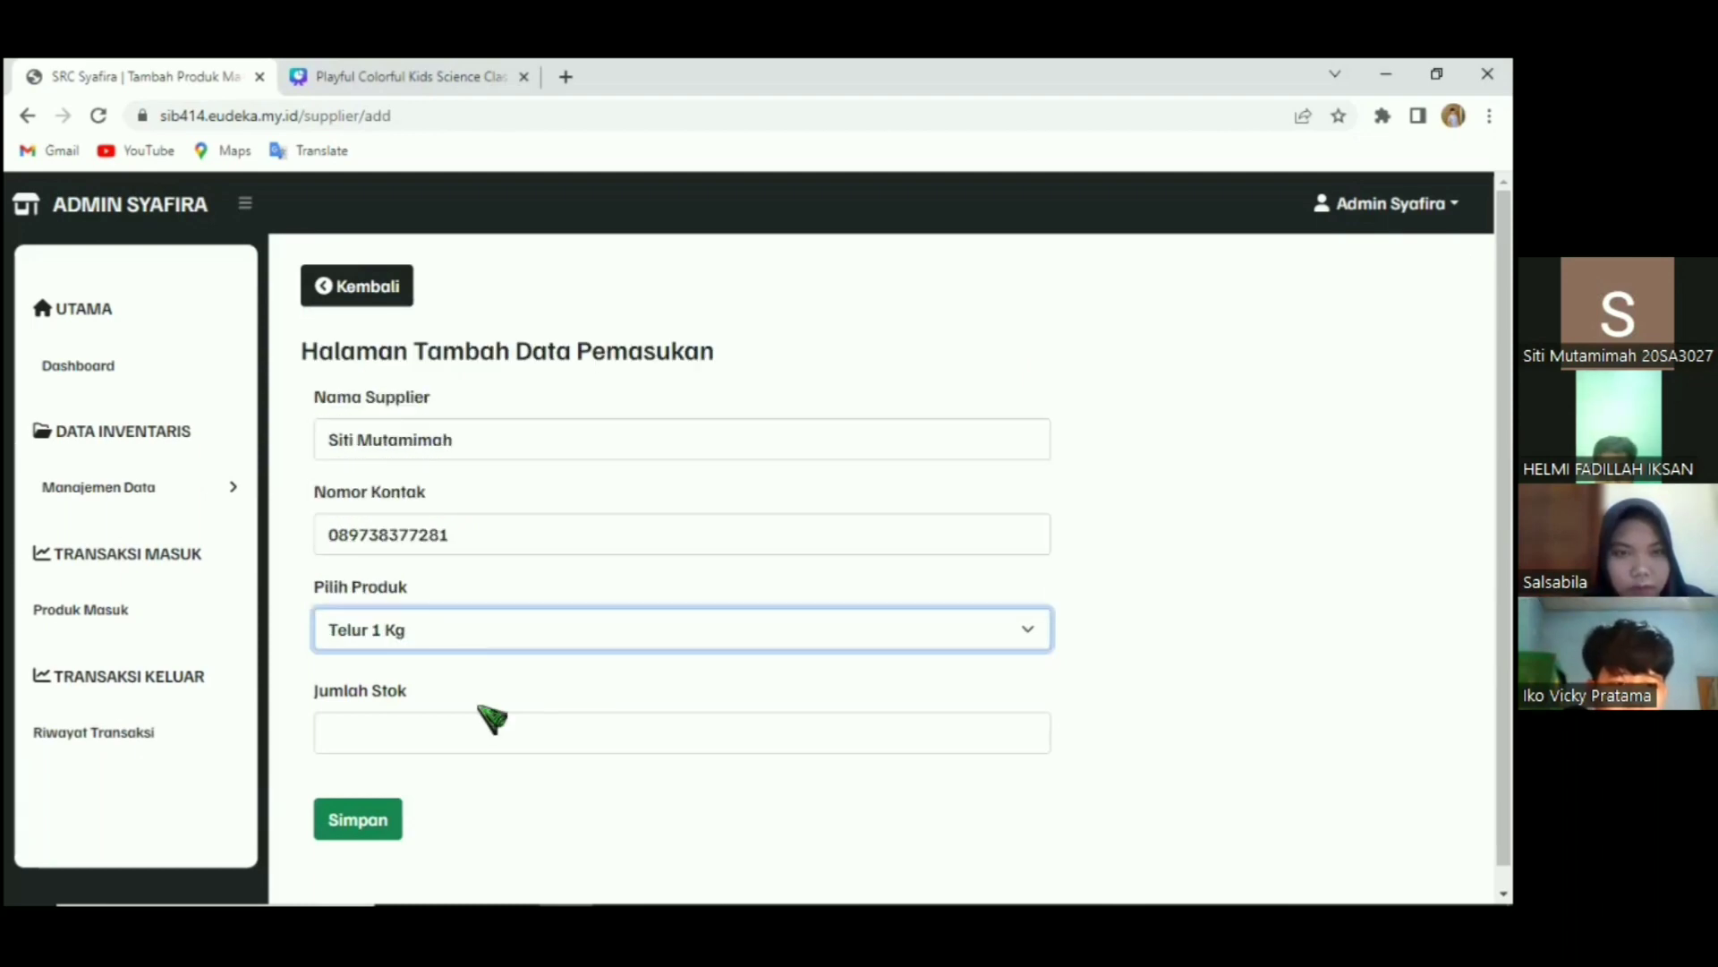
{"action": "left_click", "coordinate": [351, 741]}
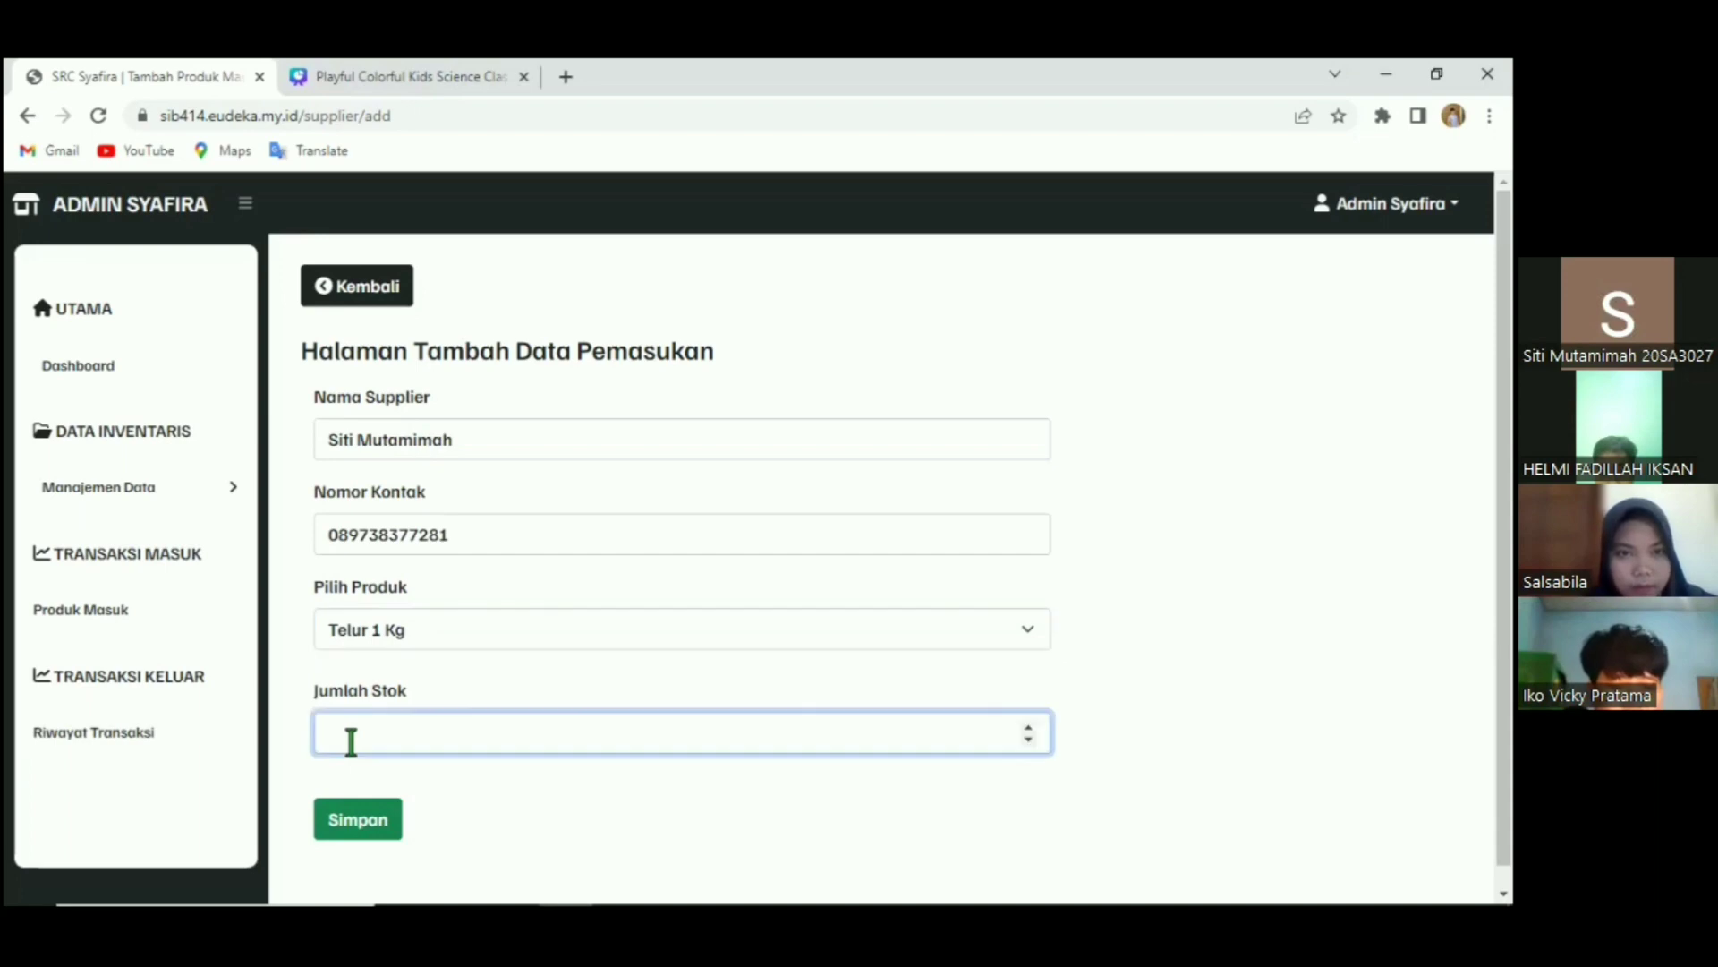
{"action": "left_click", "coordinate": [390, 830]}
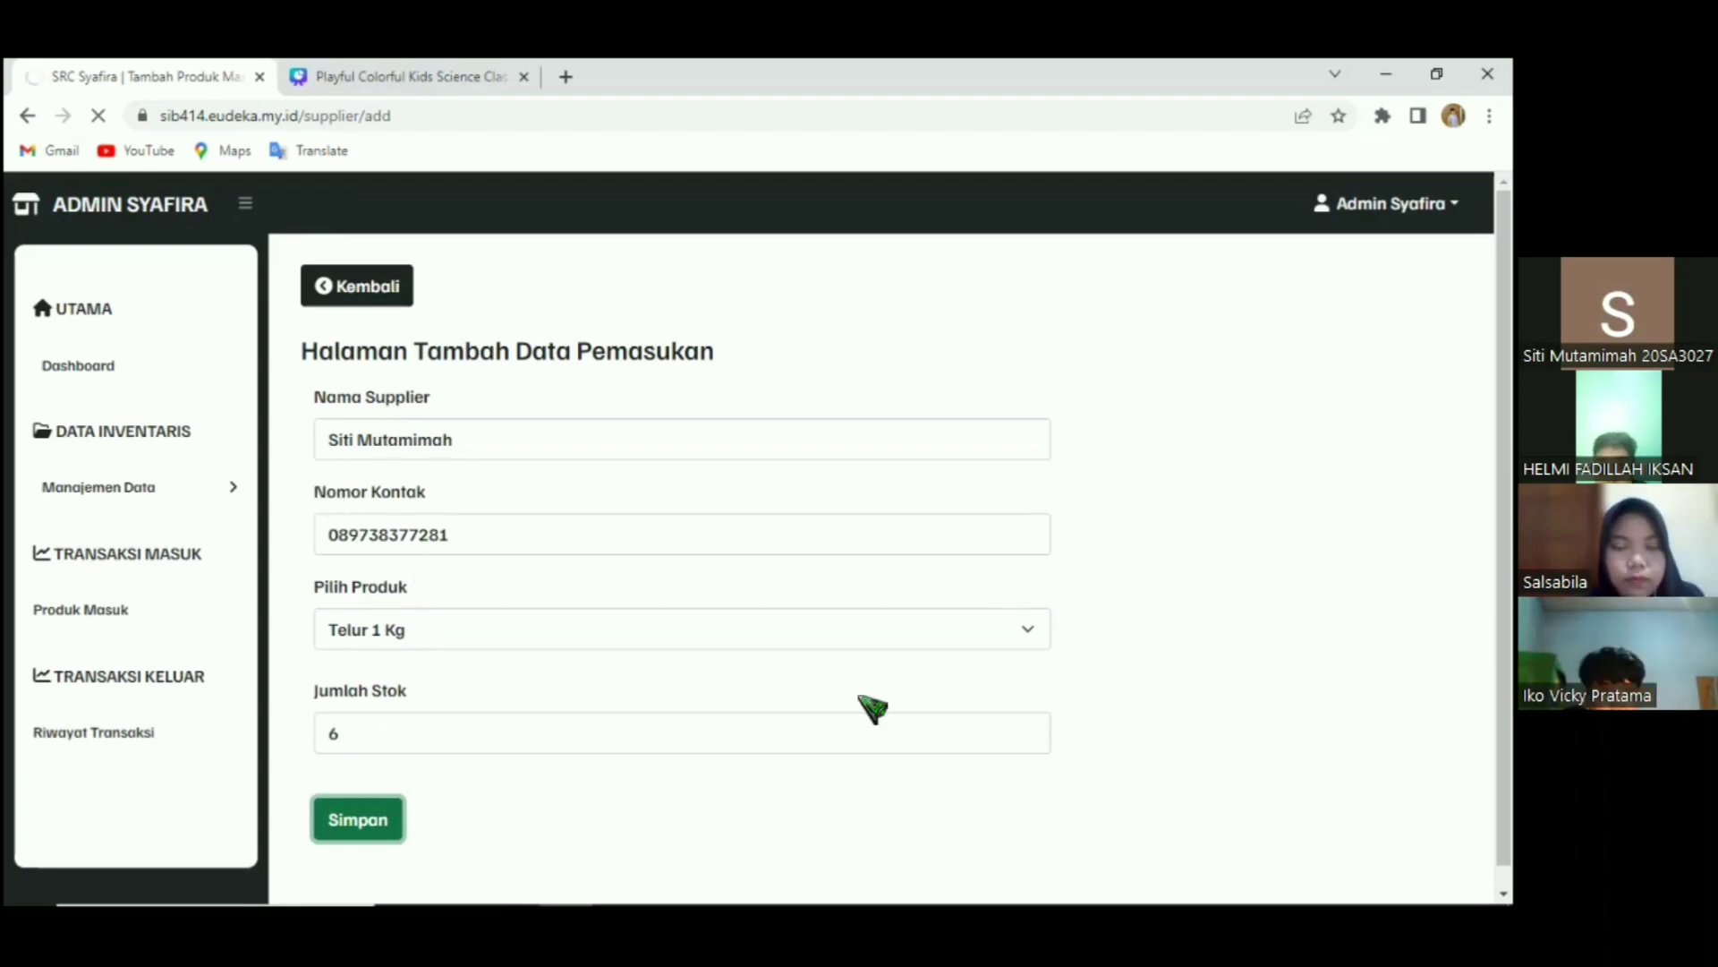
Check the stock quantities in the incoming records, then return to the Produk list.
{"action": "double_click", "coordinate": [944, 571]}
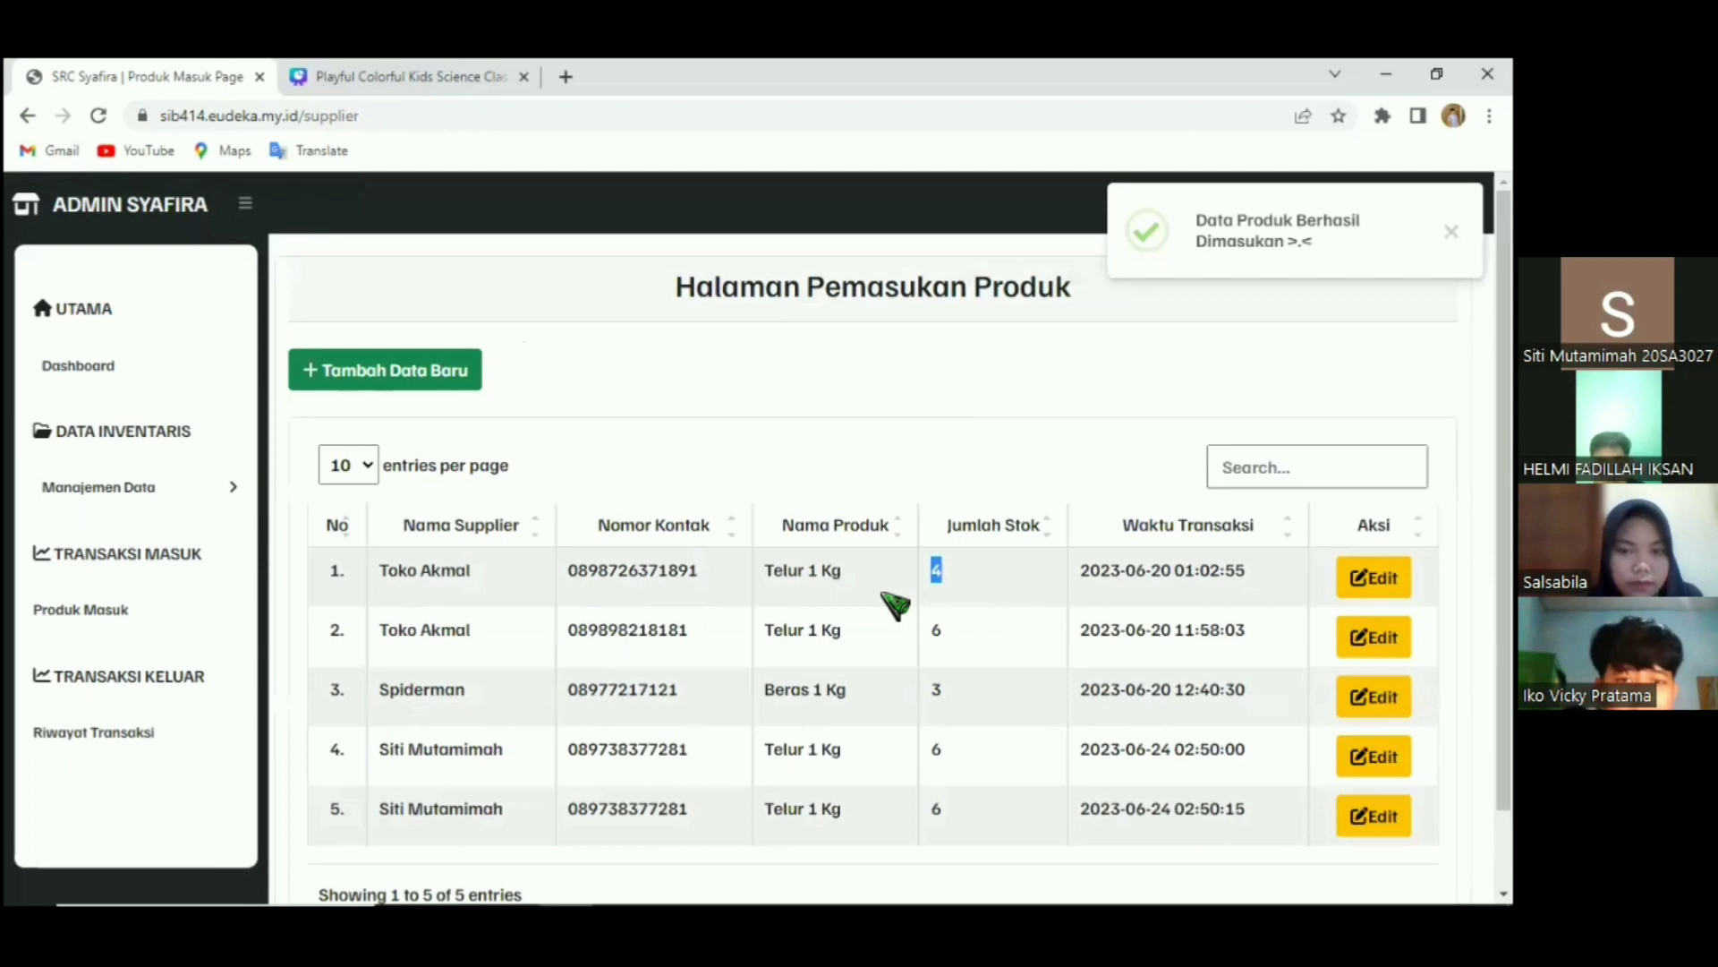
{"action": "scroll", "coordinate": [895, 605], "scroll_direction": "down", "scroll_amount": 1}
{"action": "left_click_drag", "start_coordinate": [921, 728], "coordinate": [975, 730]}
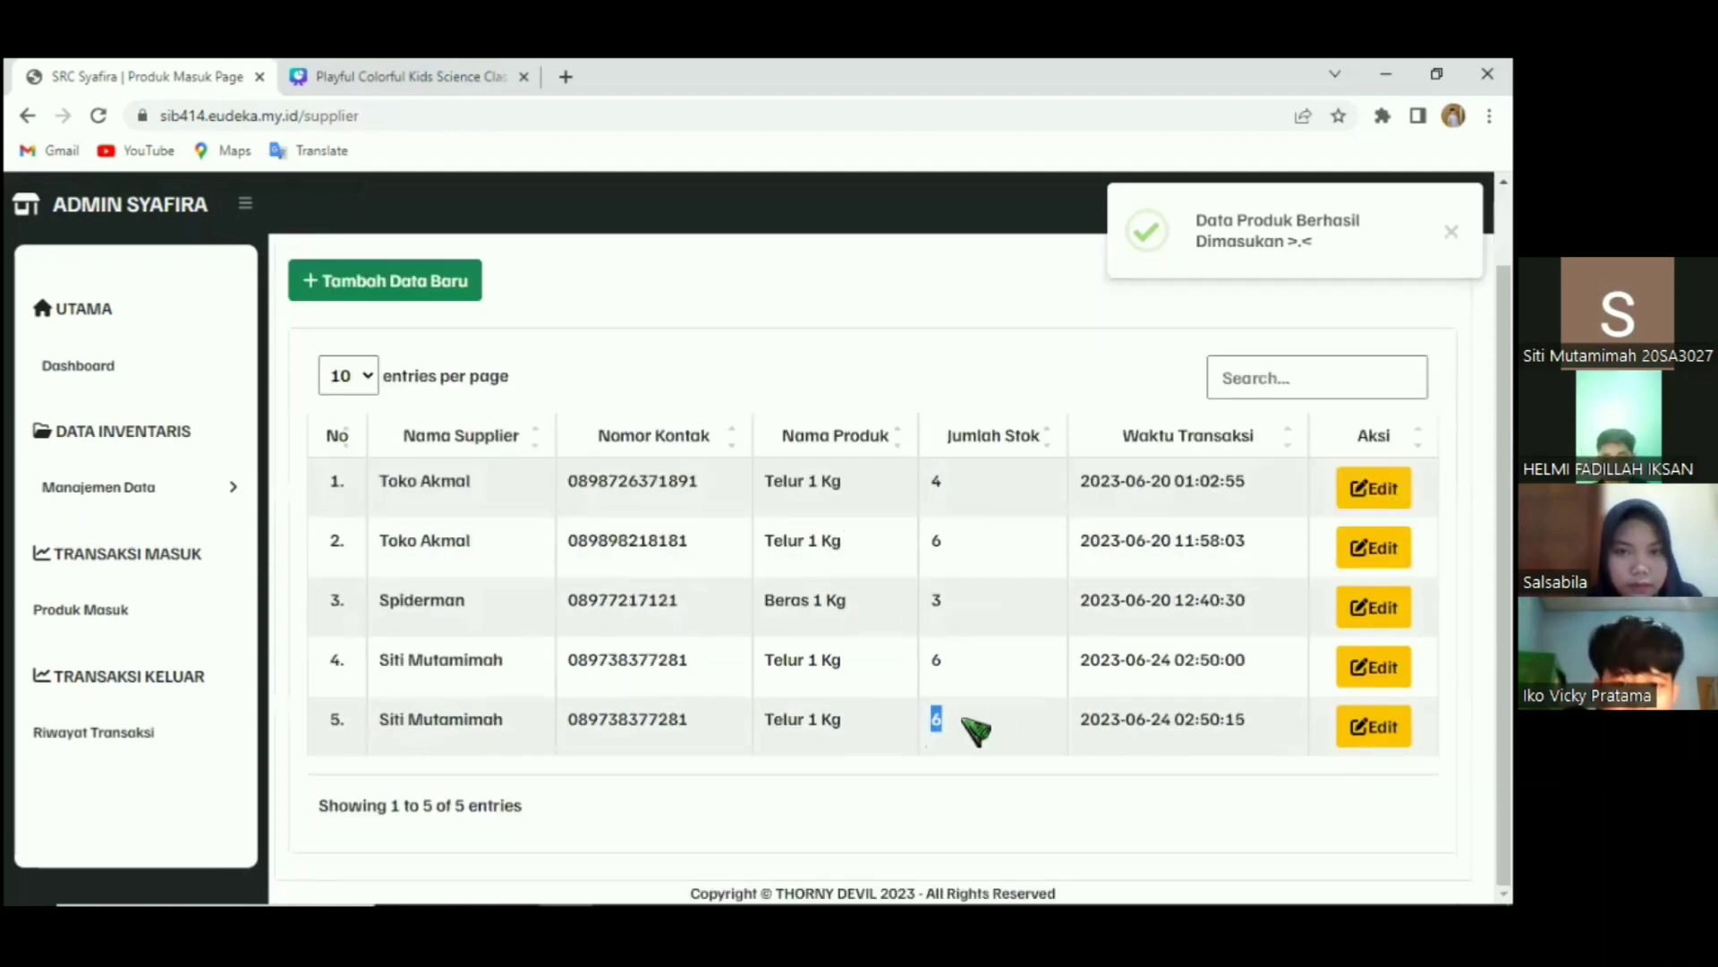
{"action": "left_click", "coordinate": [119, 620]}
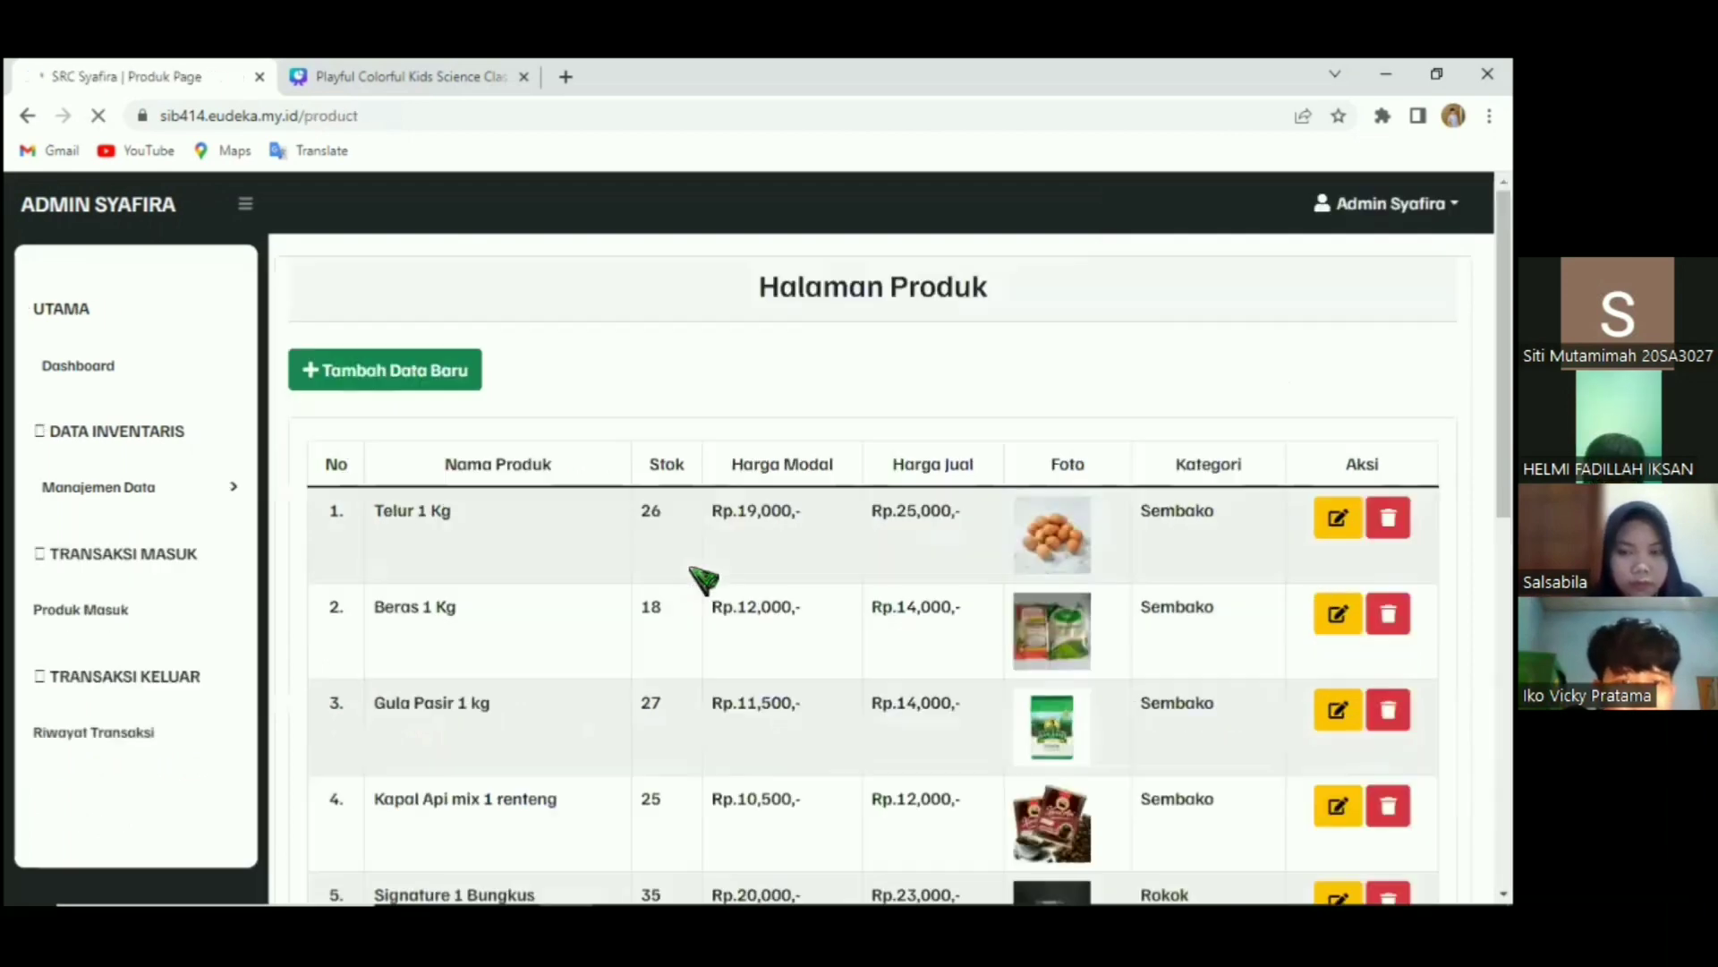
Confirm Telur 1 Kg's stock is now 26, then go through Produk Masuk to Riwayat Transaksi.
{"action": "double_click", "coordinate": [626, 588]}
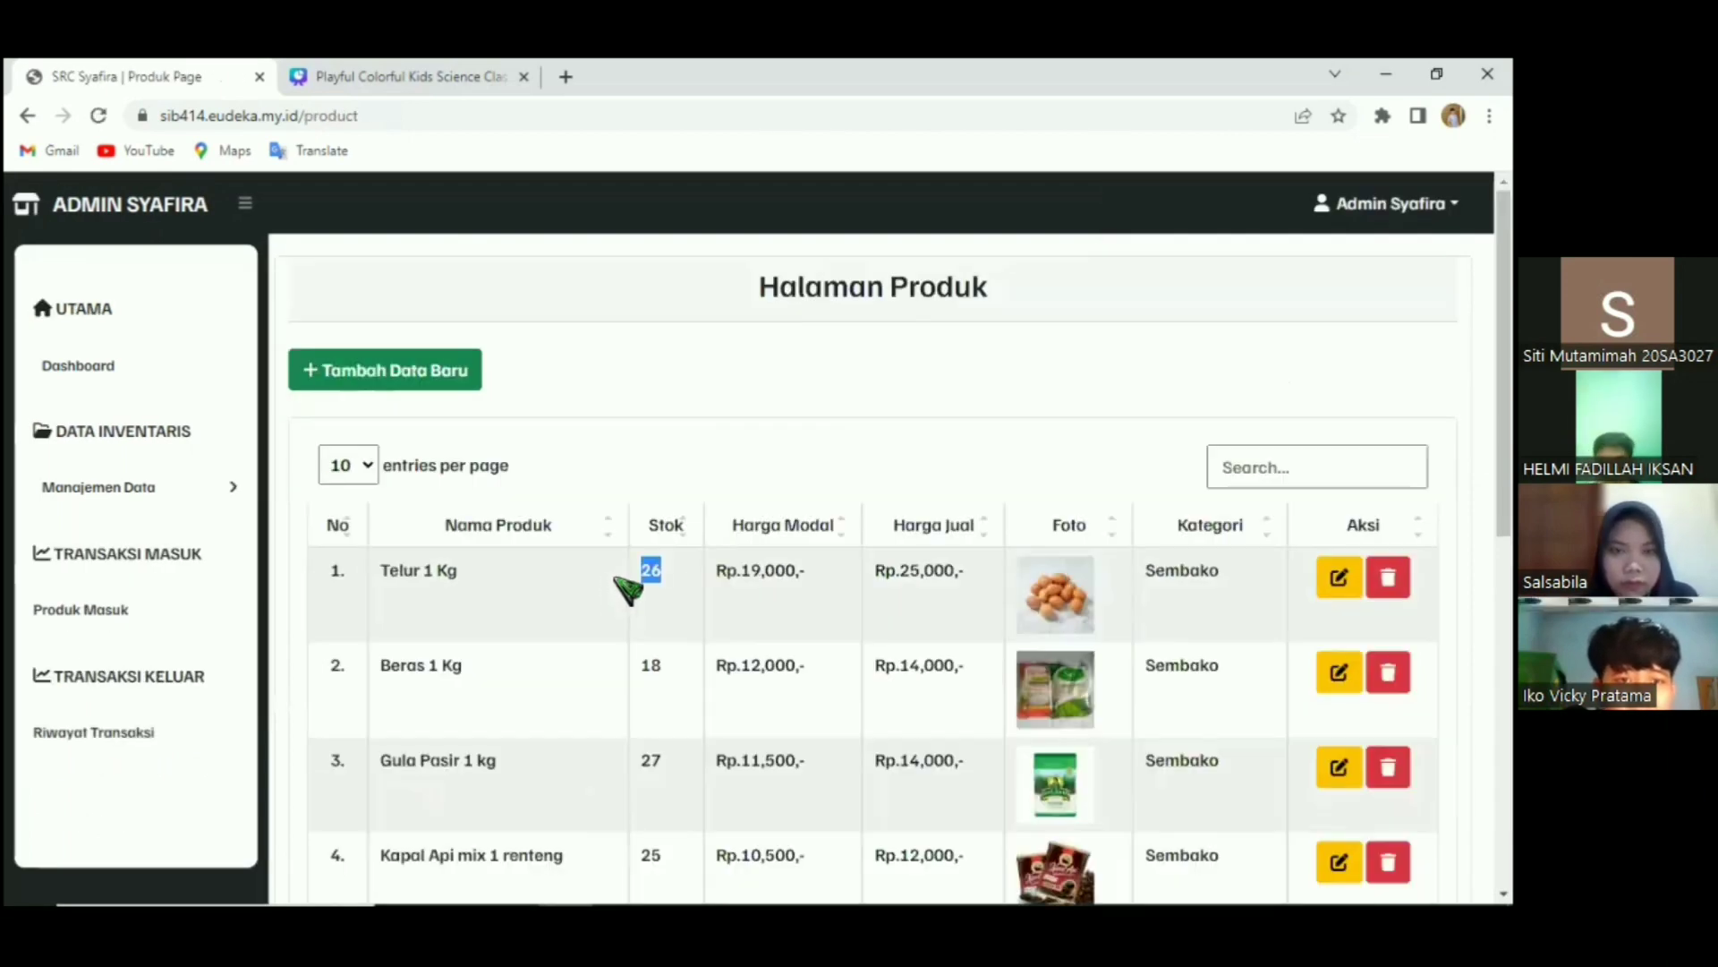
{"action": "scroll", "coordinate": [626, 588], "scroll_direction": "down", "scroll_amount": 2}
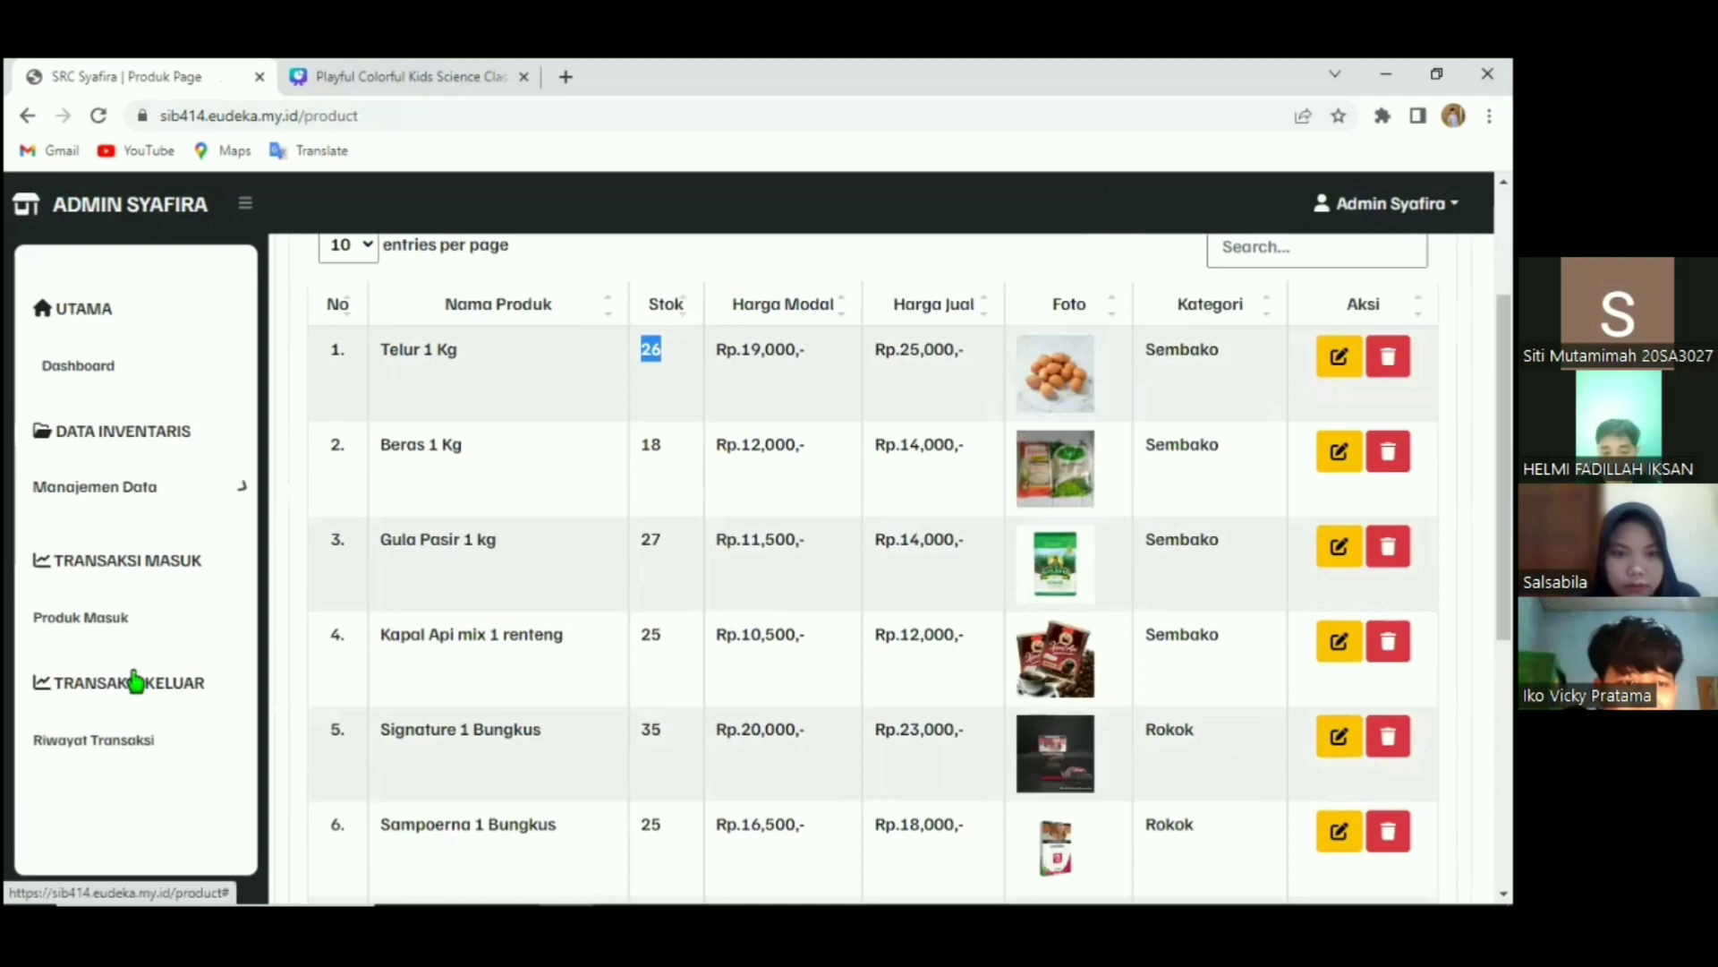
{"action": "left_click", "coordinate": [96, 487]}
{"action": "scroll", "coordinate": [100, 636], "scroll_direction": "down", "scroll_amount": 3}
{"action": "left_click", "coordinate": [100, 636]}
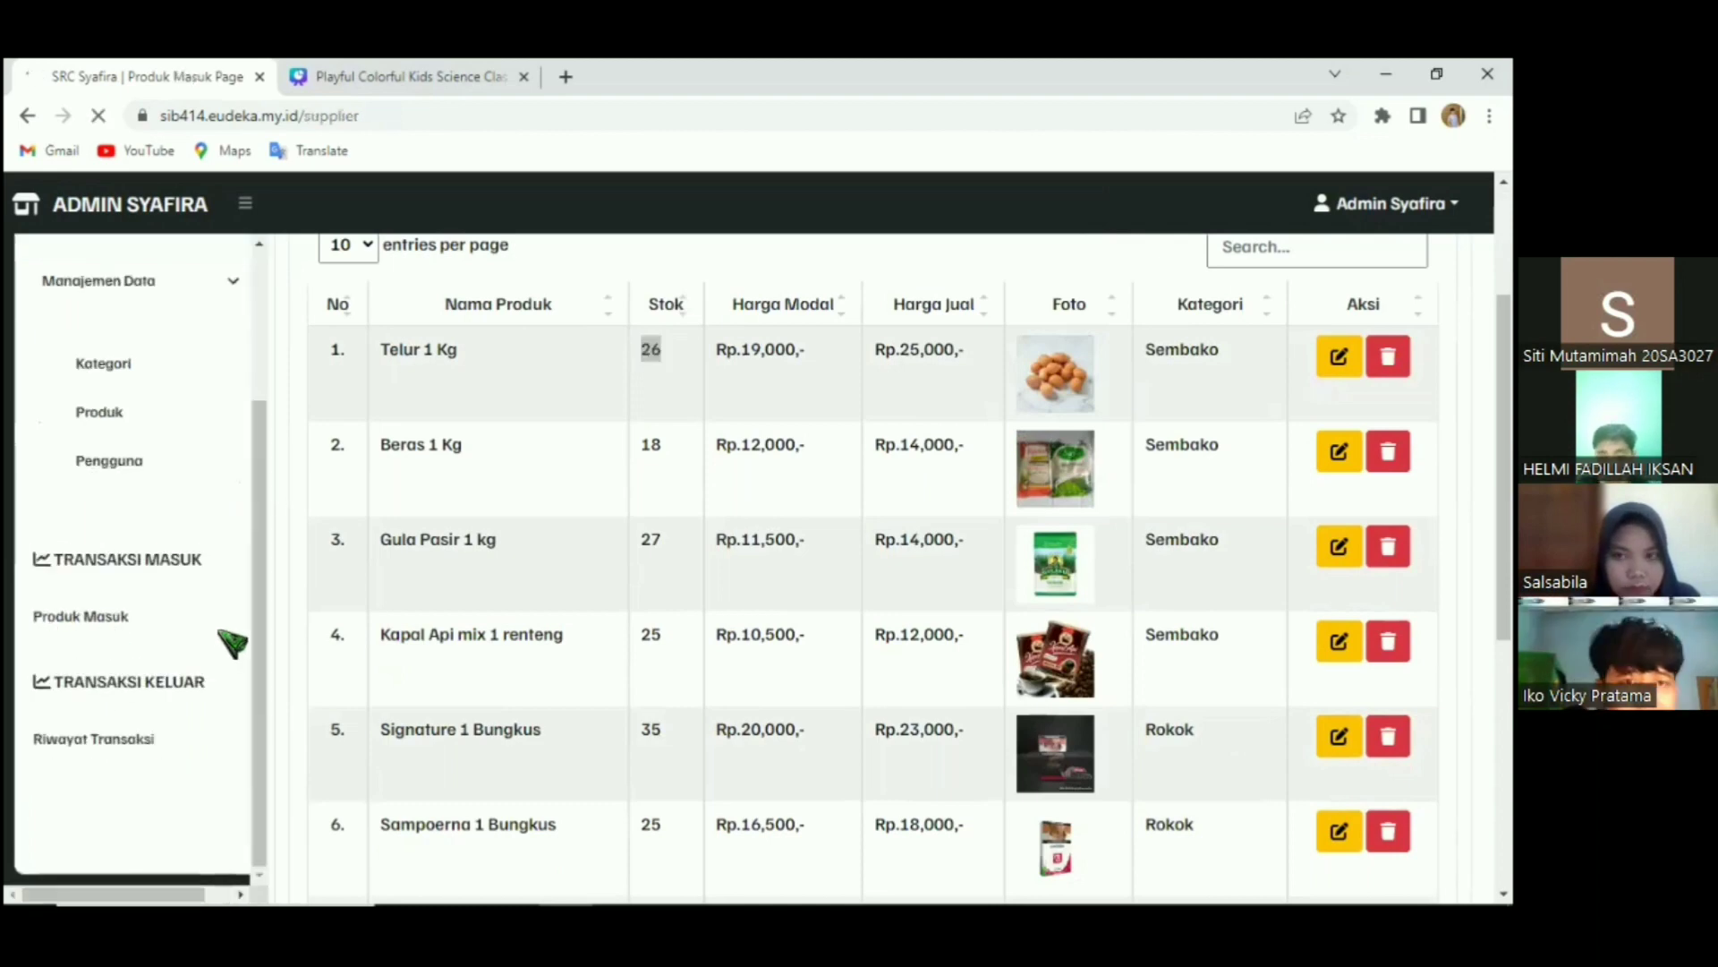
{"action": "scroll", "coordinate": [905, 677], "scroll_direction": "down", "scroll_amount": 1}
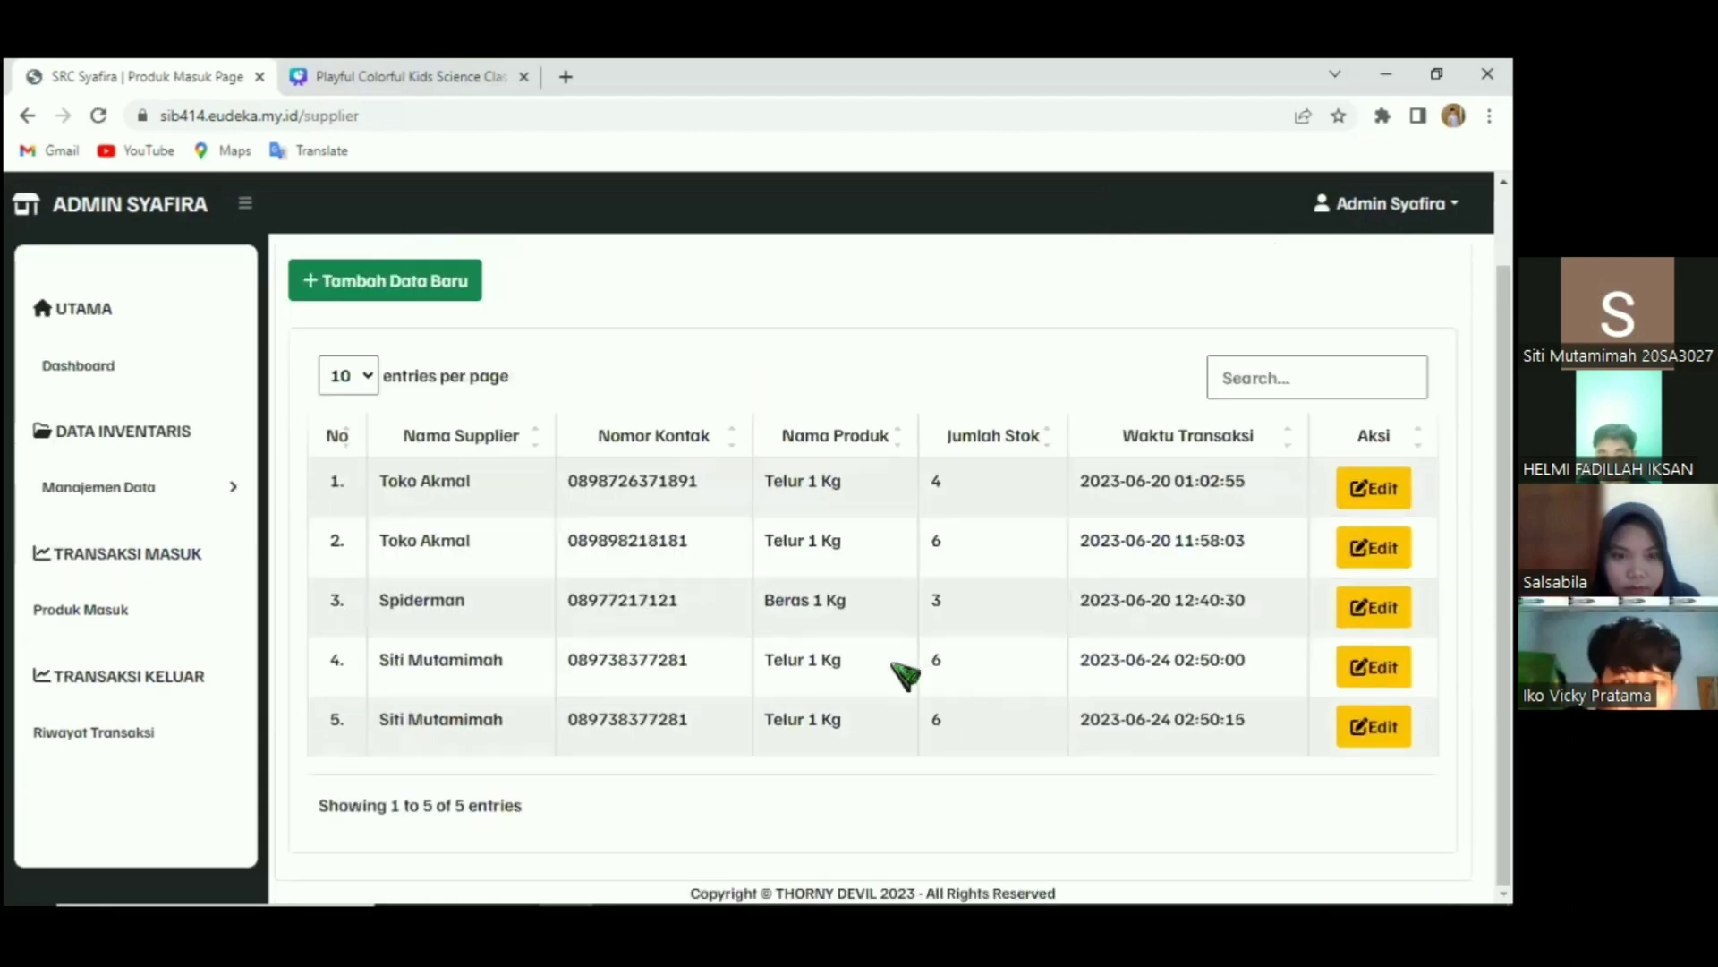
{"action": "left_click", "coordinate": [124, 733]}
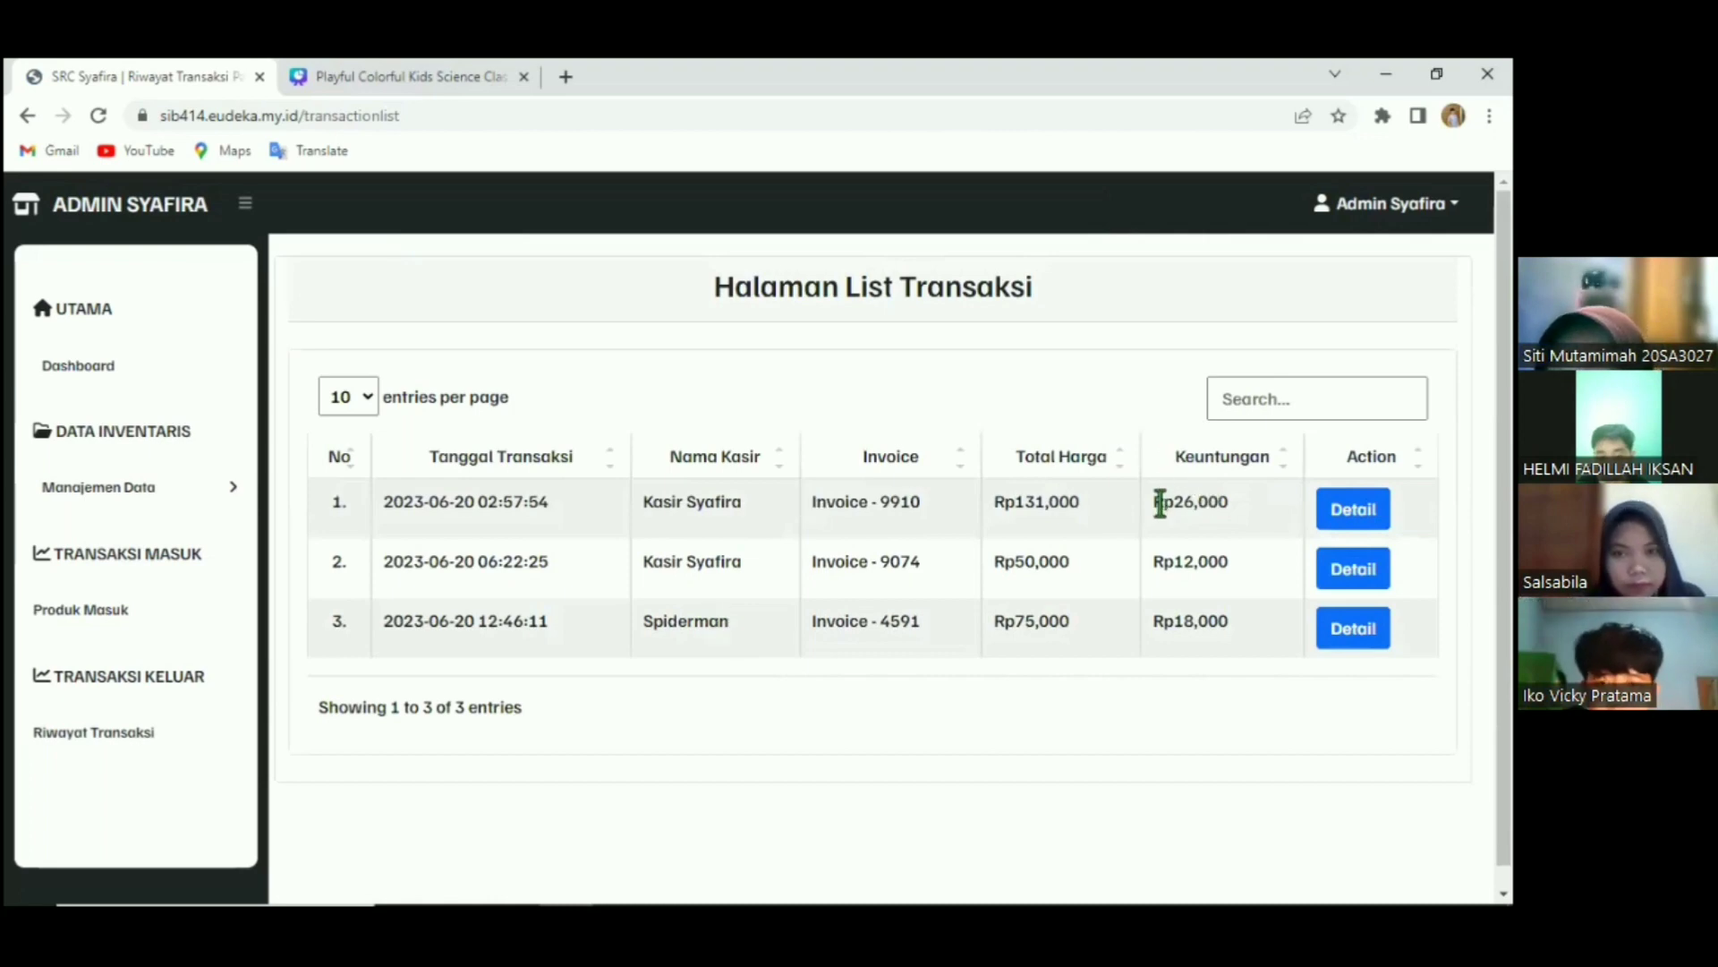
Check Invoice - 9910's profits Rp18,000 and Rp8,000 (total Rp26,000) and try Cetak.
{"action": "left_click_drag", "start_coordinate": [1258, 510], "coordinate": [1152, 503]}
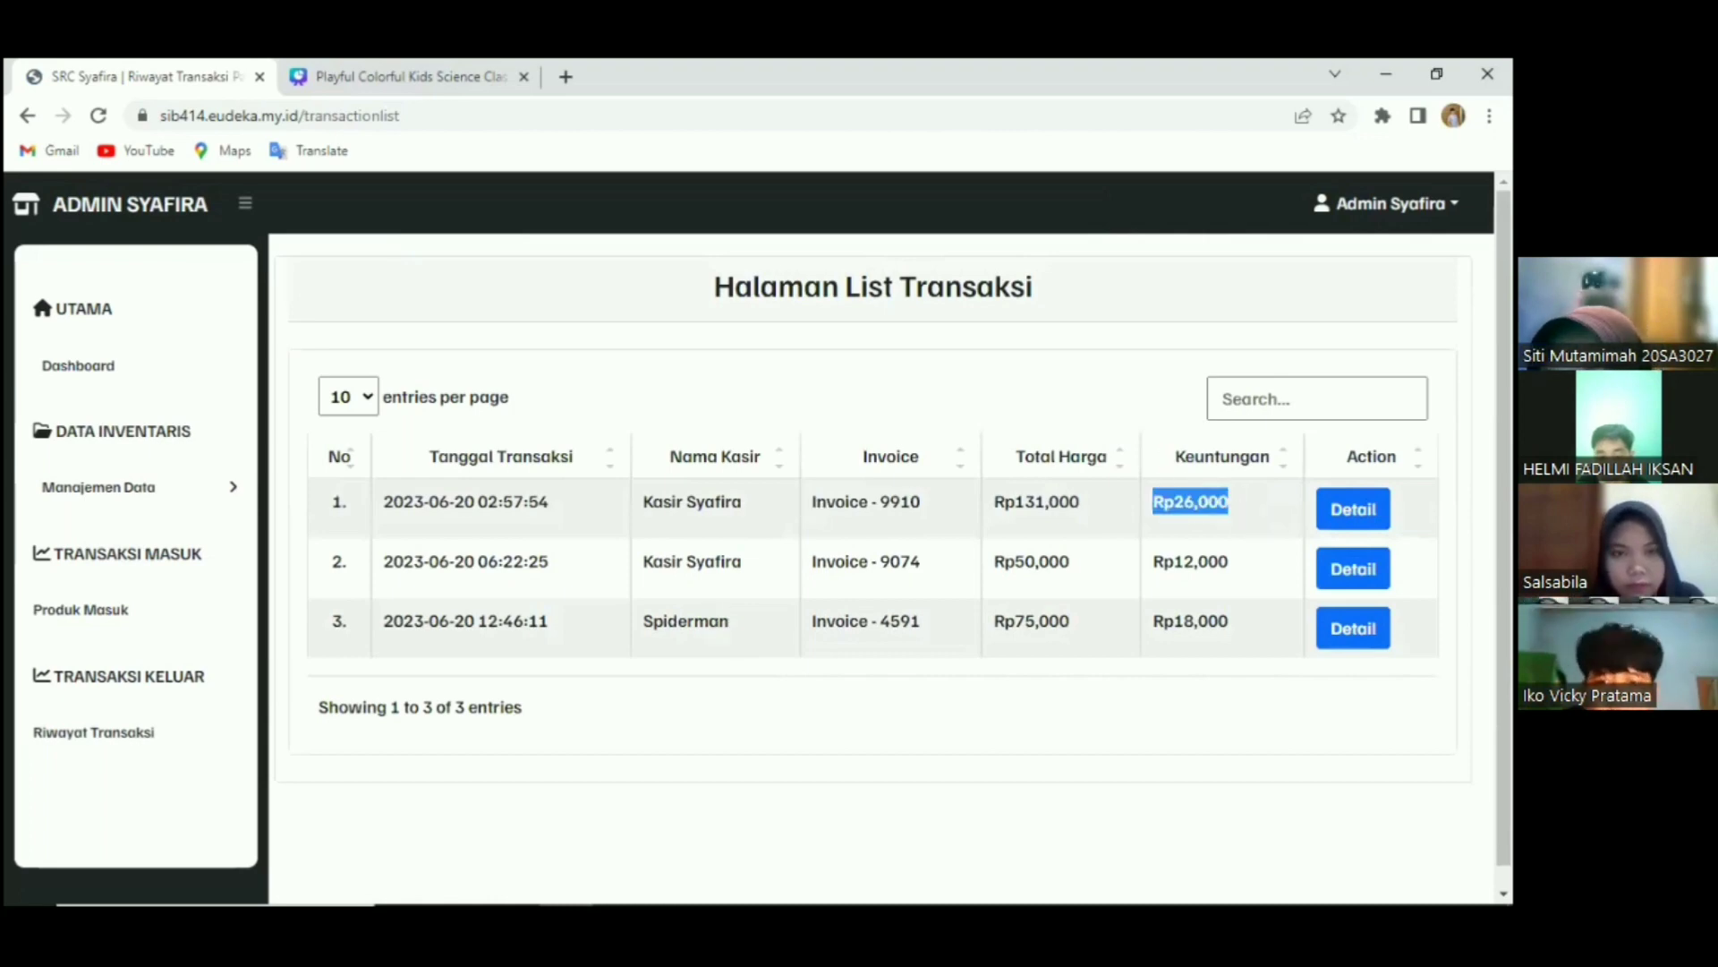
{"action": "left_click", "coordinate": [1353, 510]}
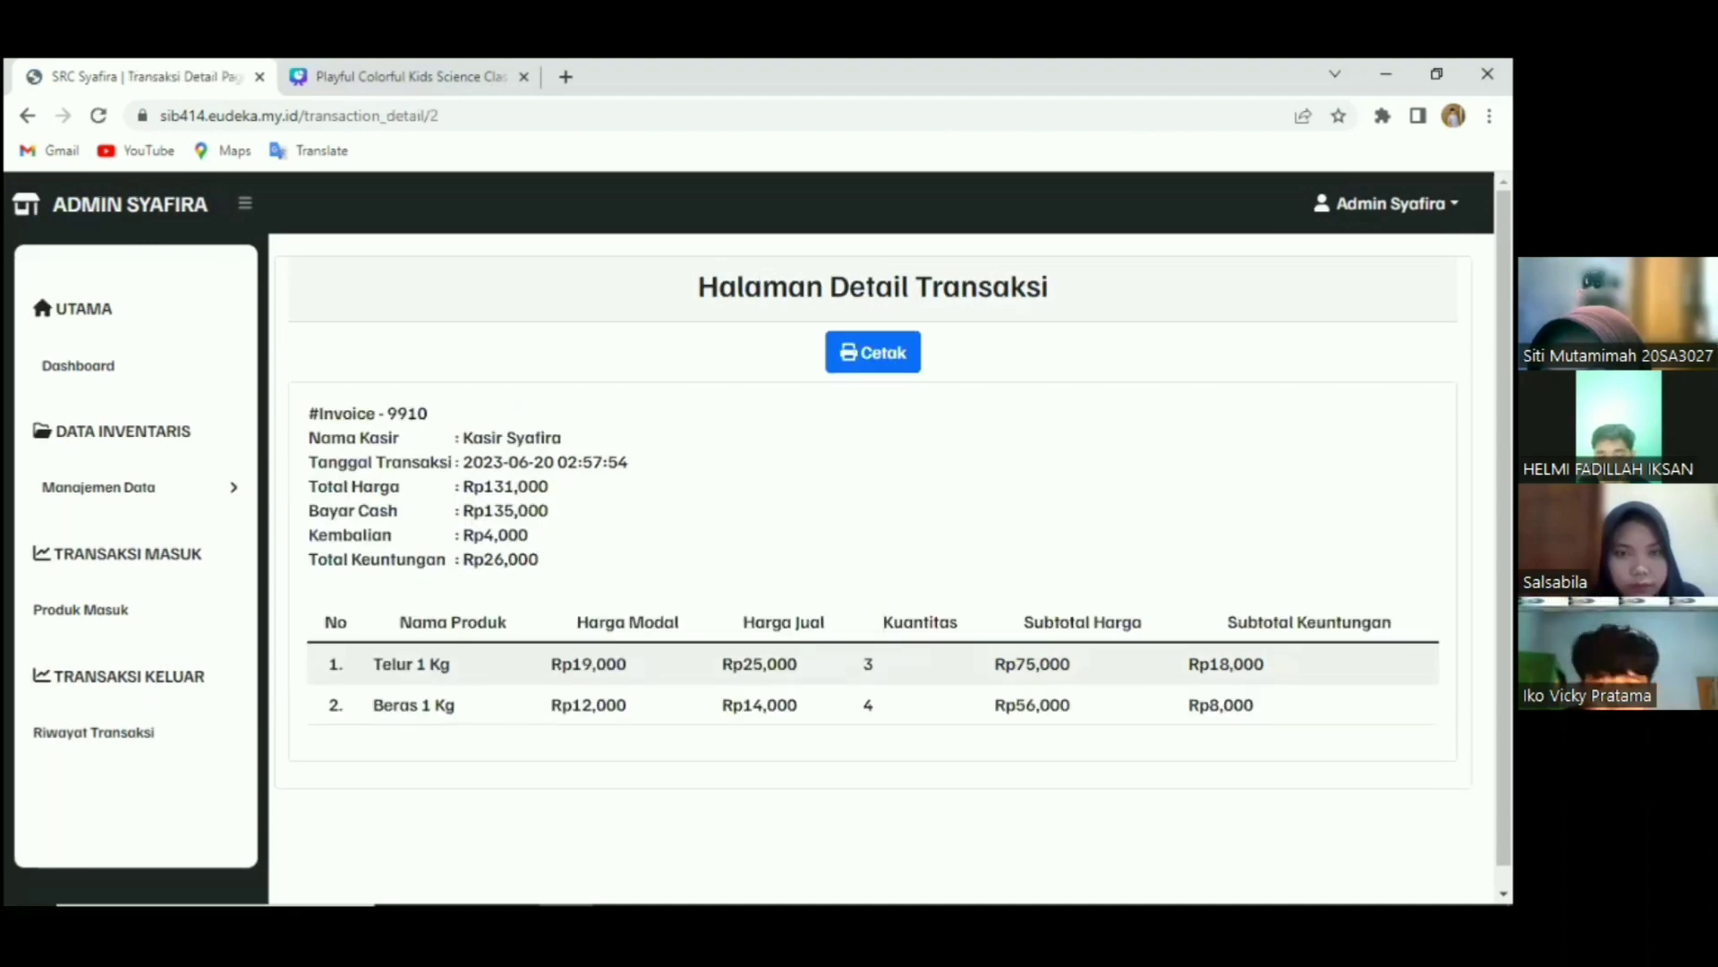
{"action": "left_click_drag", "start_coordinate": [252, 660], "coordinate": [573, 695]}
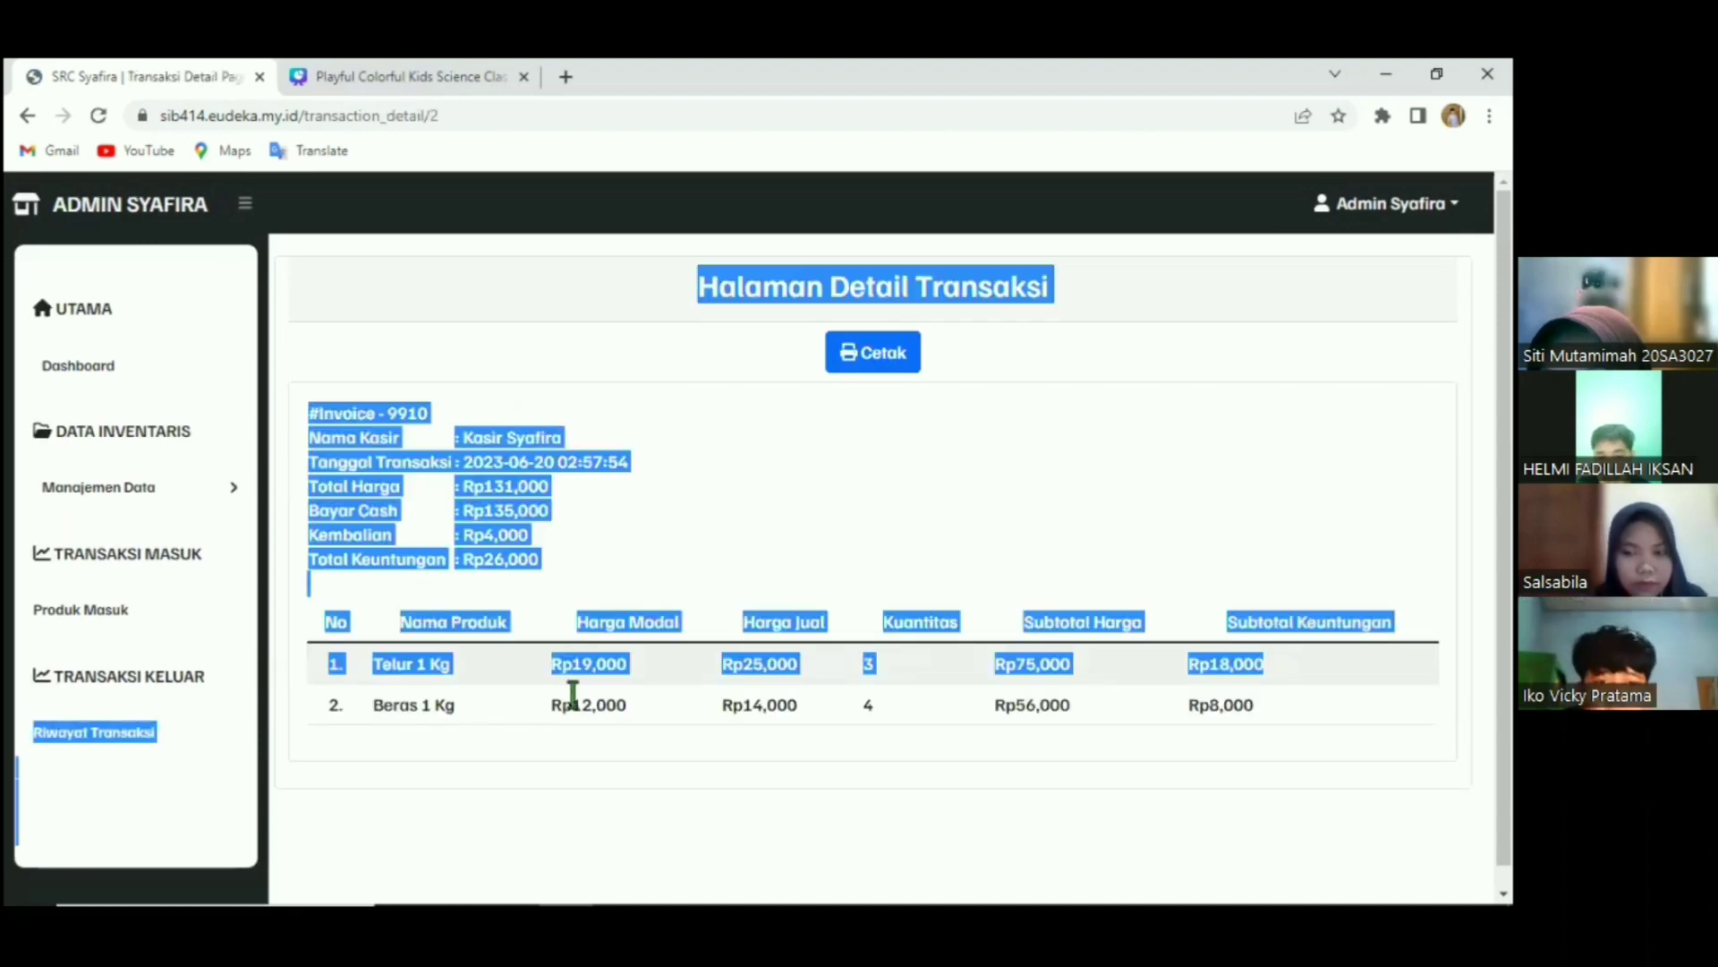
{"action": "left_click", "coordinate": [1197, 667]}
{"action": "double_click", "coordinate": [1226, 665]}
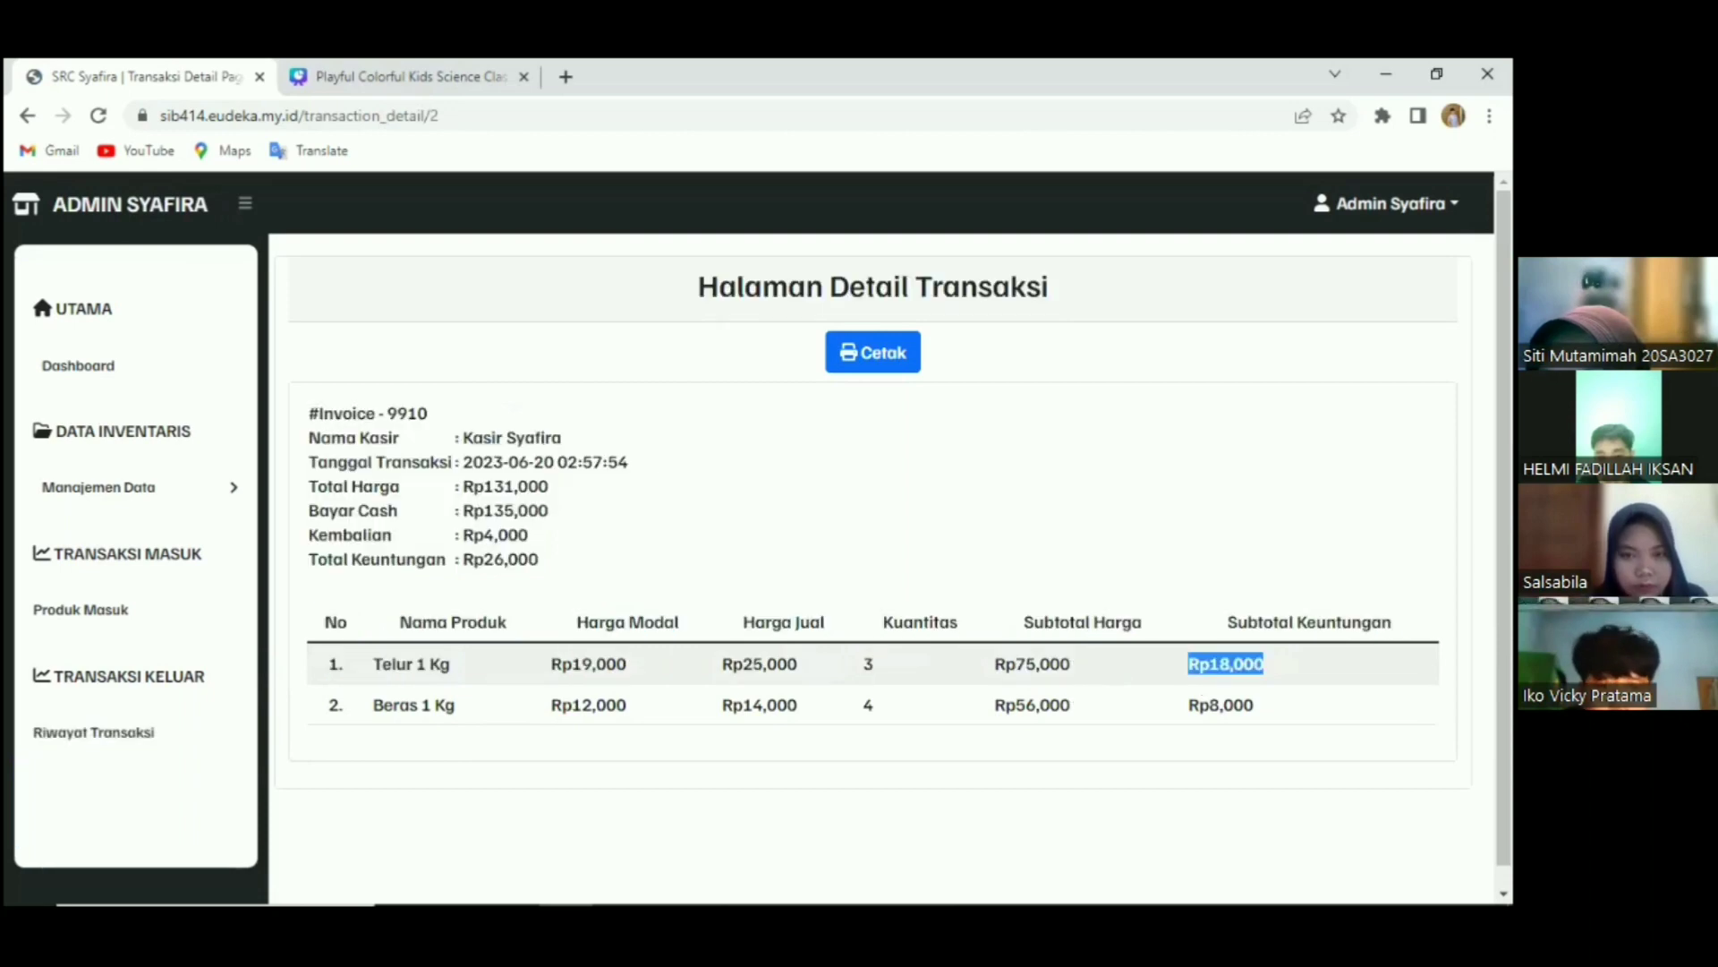
{"action": "double_click", "coordinate": [1203, 705]}
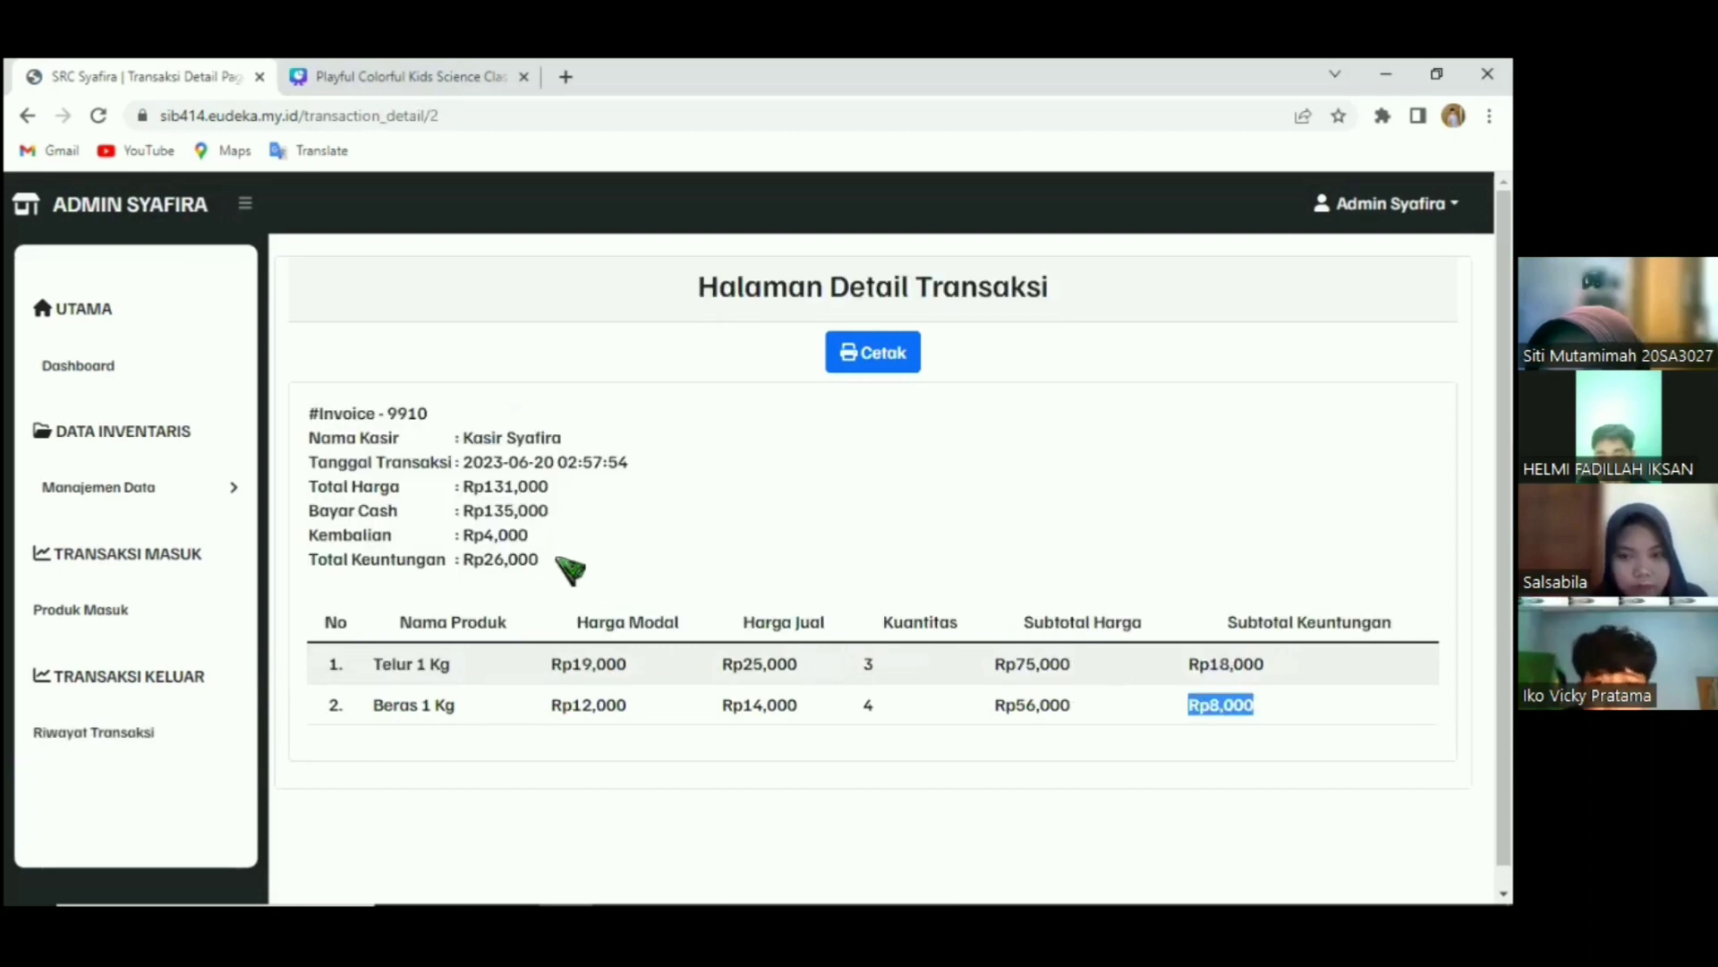
{"action": "triple_click", "coordinate": [496, 560]}
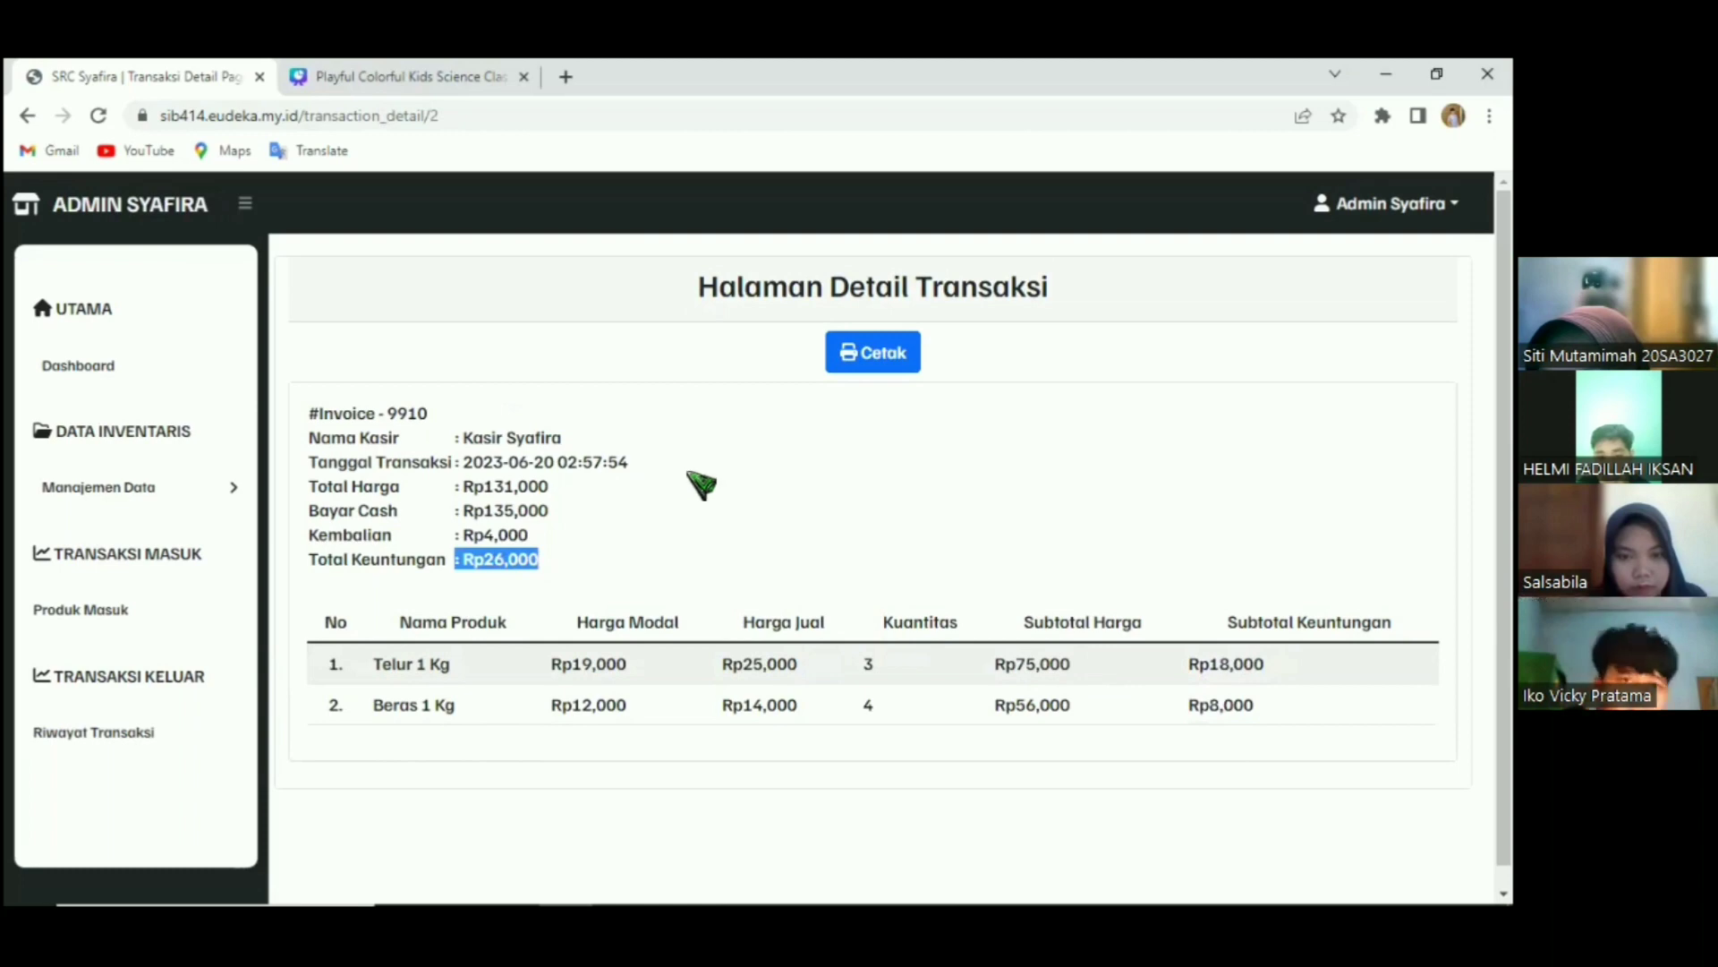
{"action": "left_click", "coordinate": [879, 363]}
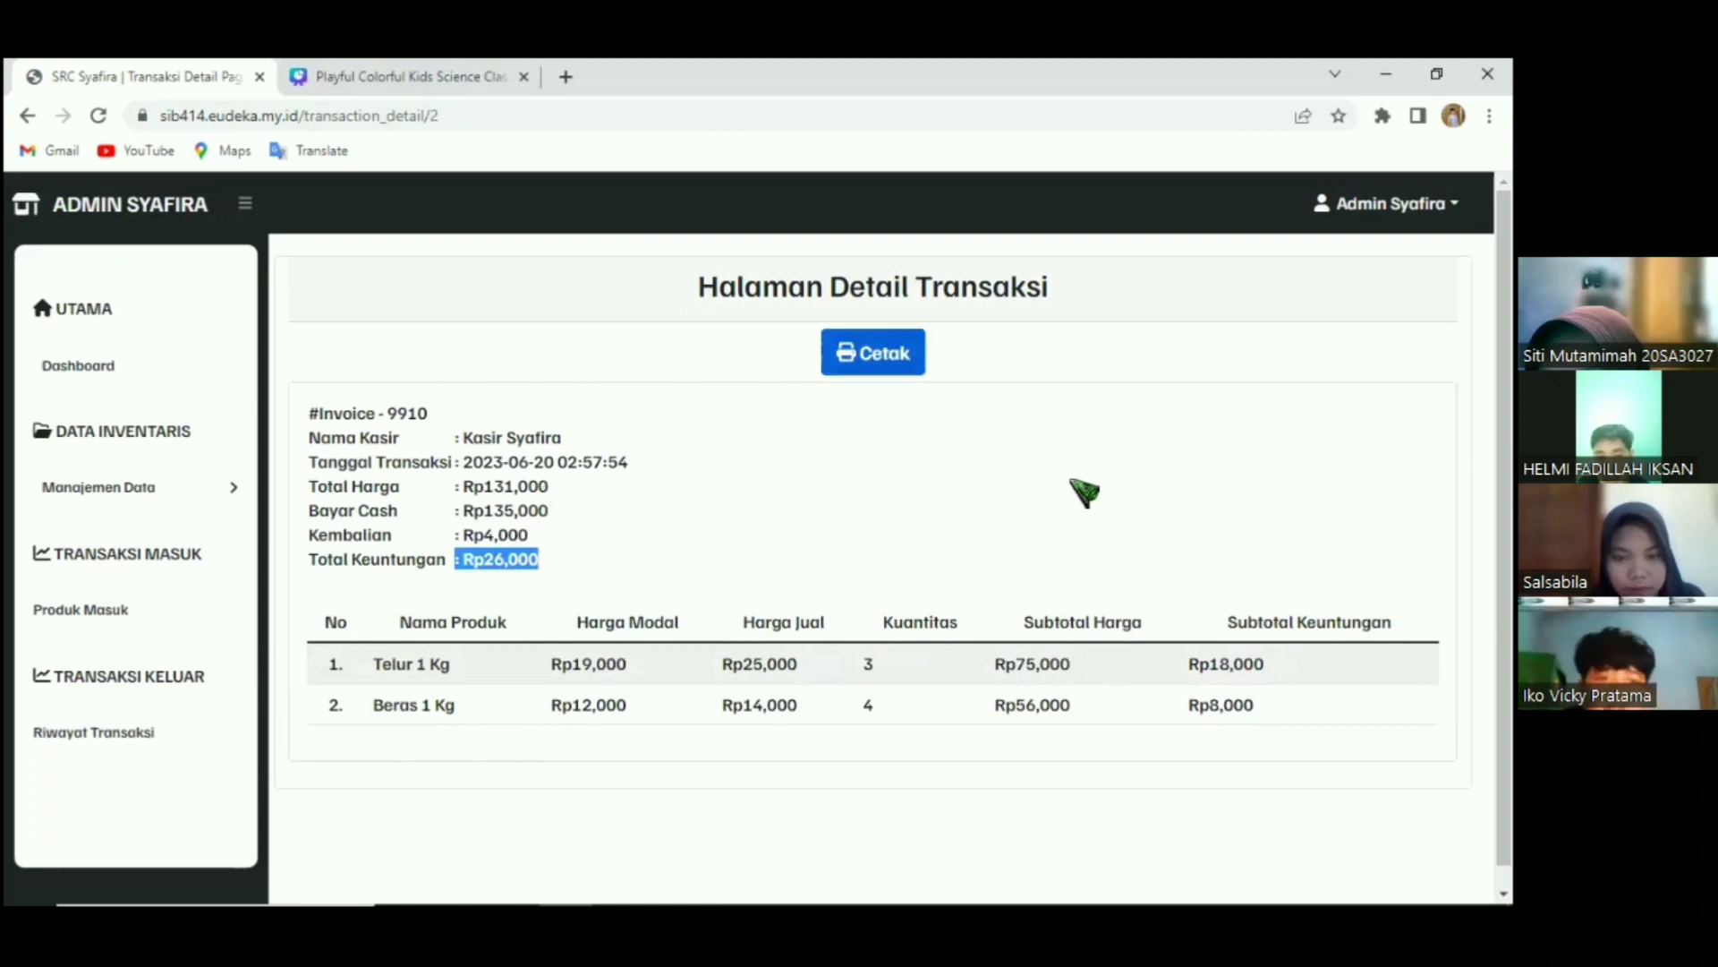
{"action": "left_click", "coordinate": [1110, 492]}
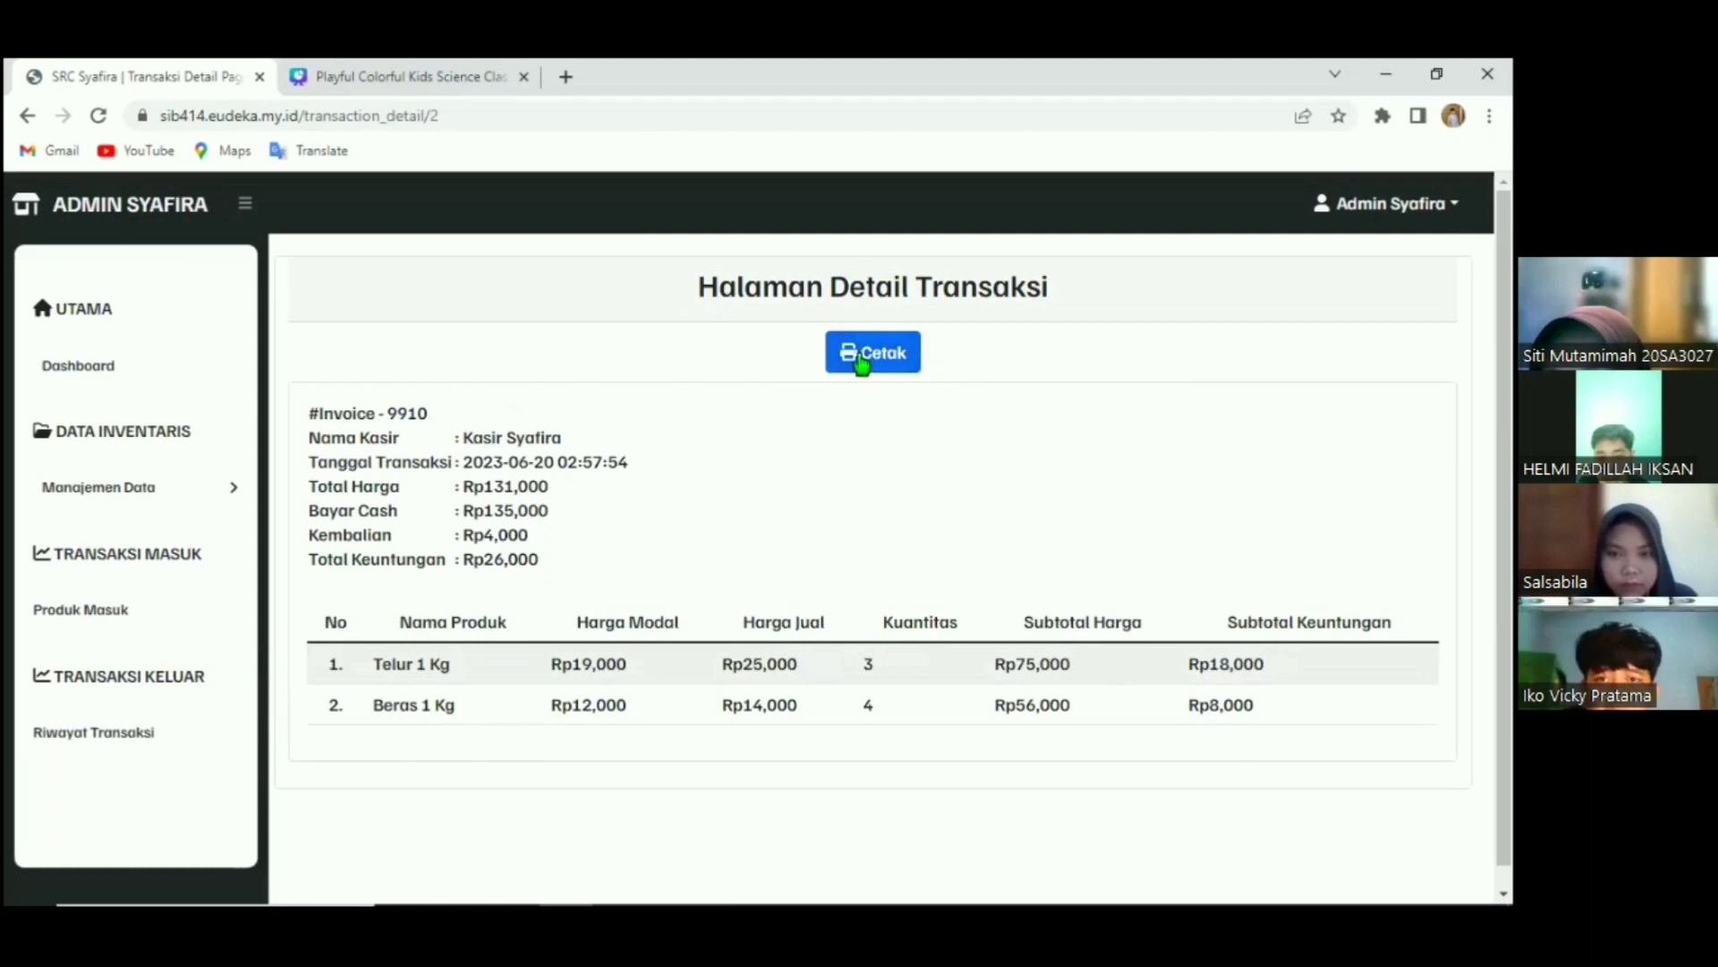
In Firefox, open Invoice - 9910's print preview via Detail and Cetak, then return to Chrome.
{"action": "key", "text": "alt+Tab"}
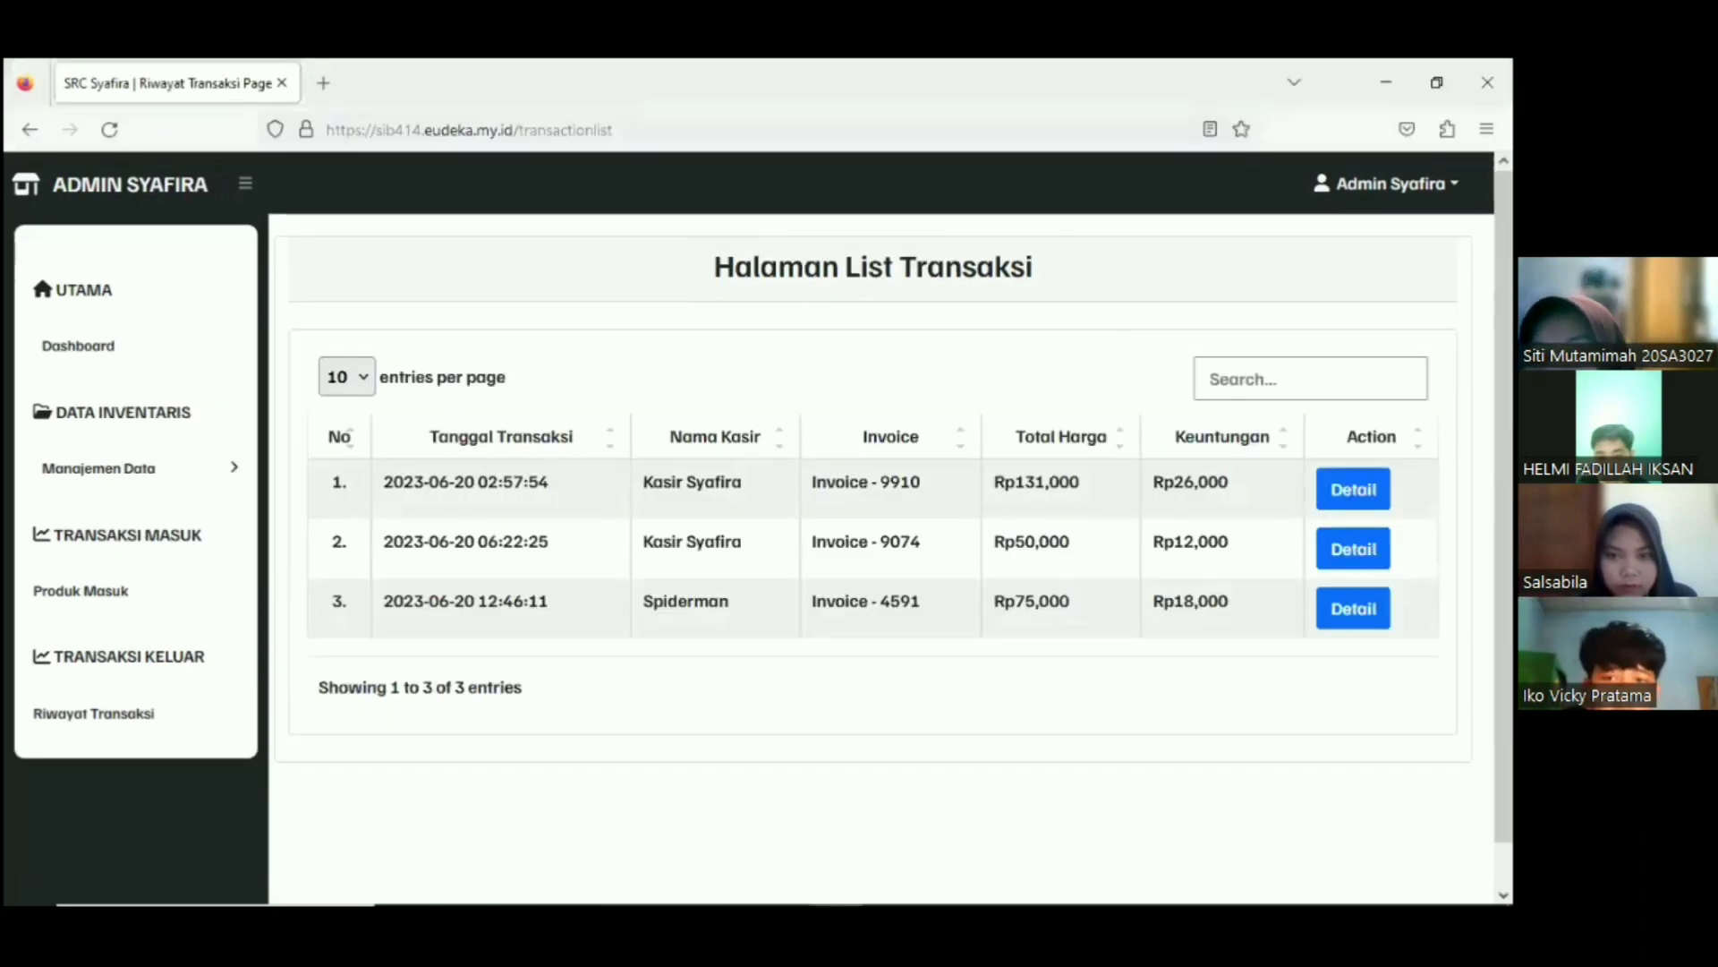
{"action": "left_click", "coordinate": [1353, 490]}
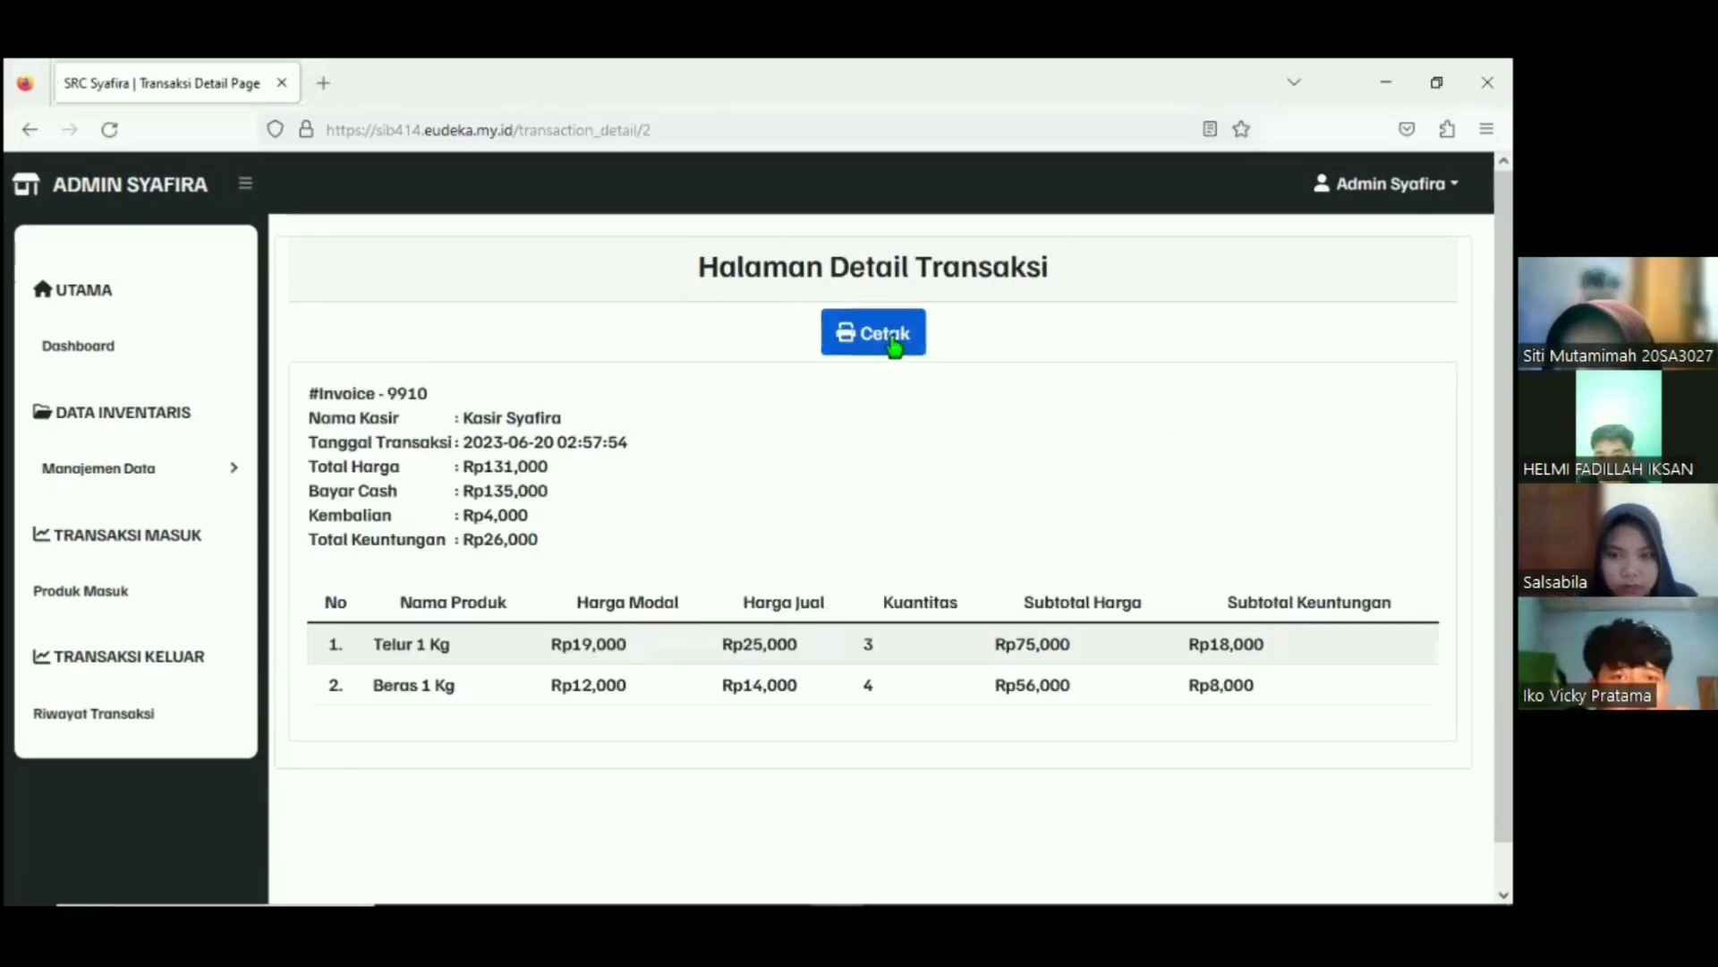
{"action": "left_click", "coordinate": [894, 344]}
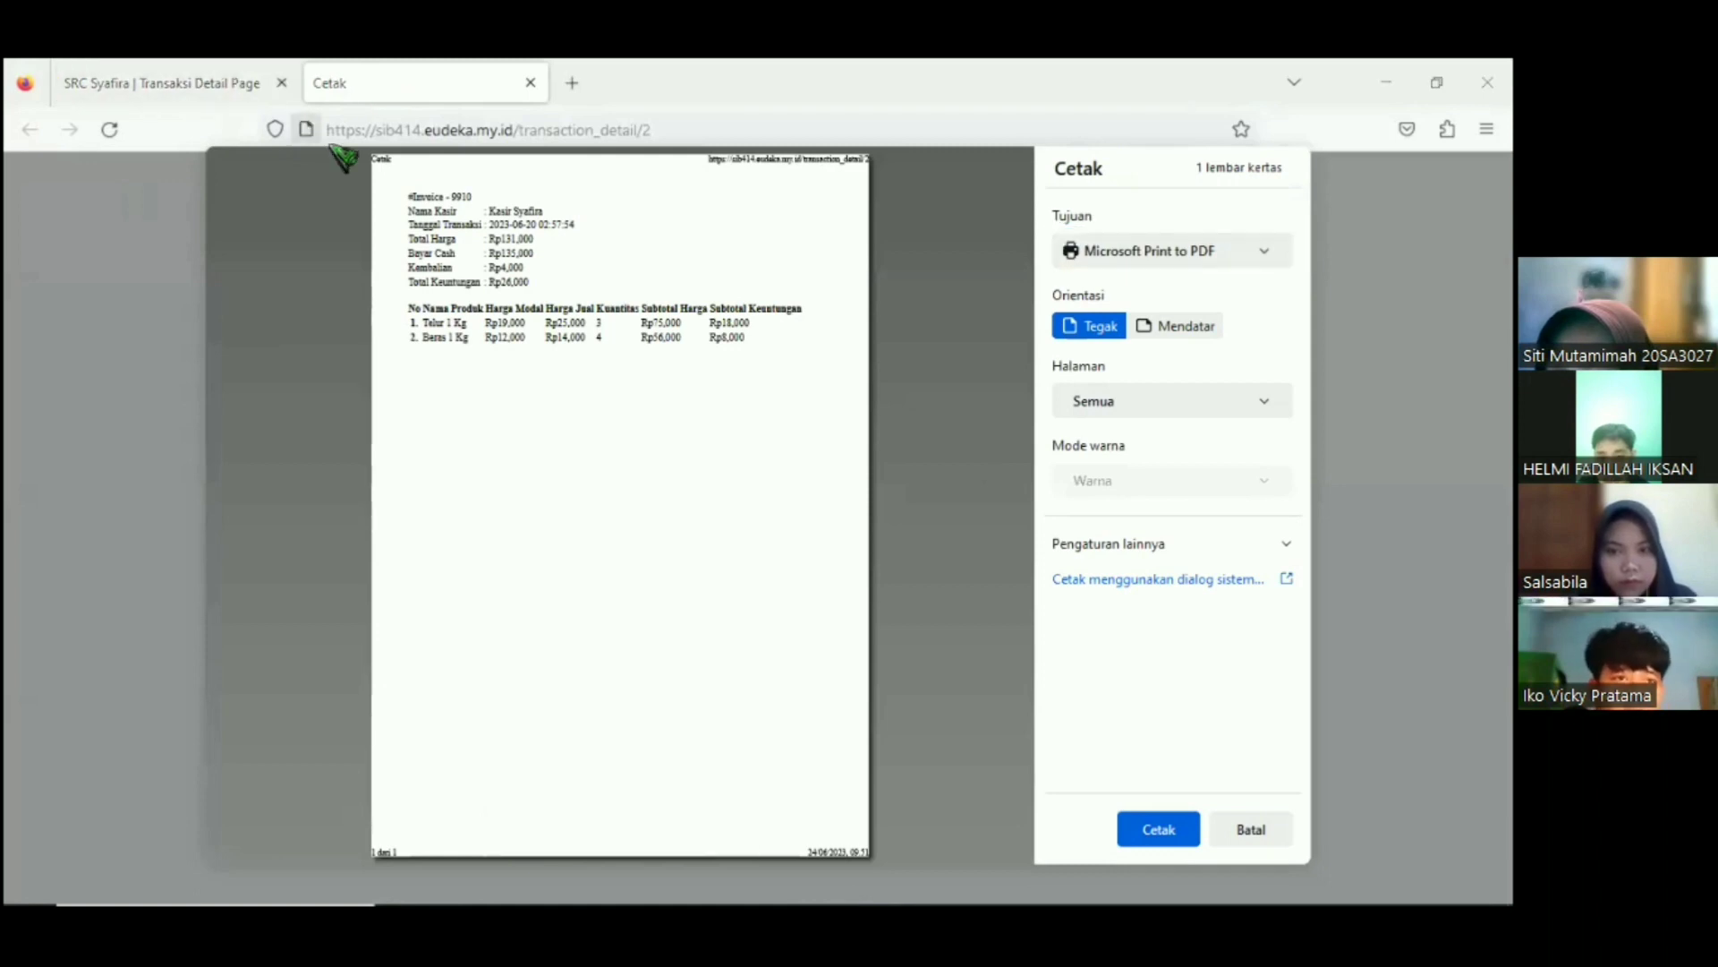
{"action": "key", "text": "alt+Tab"}
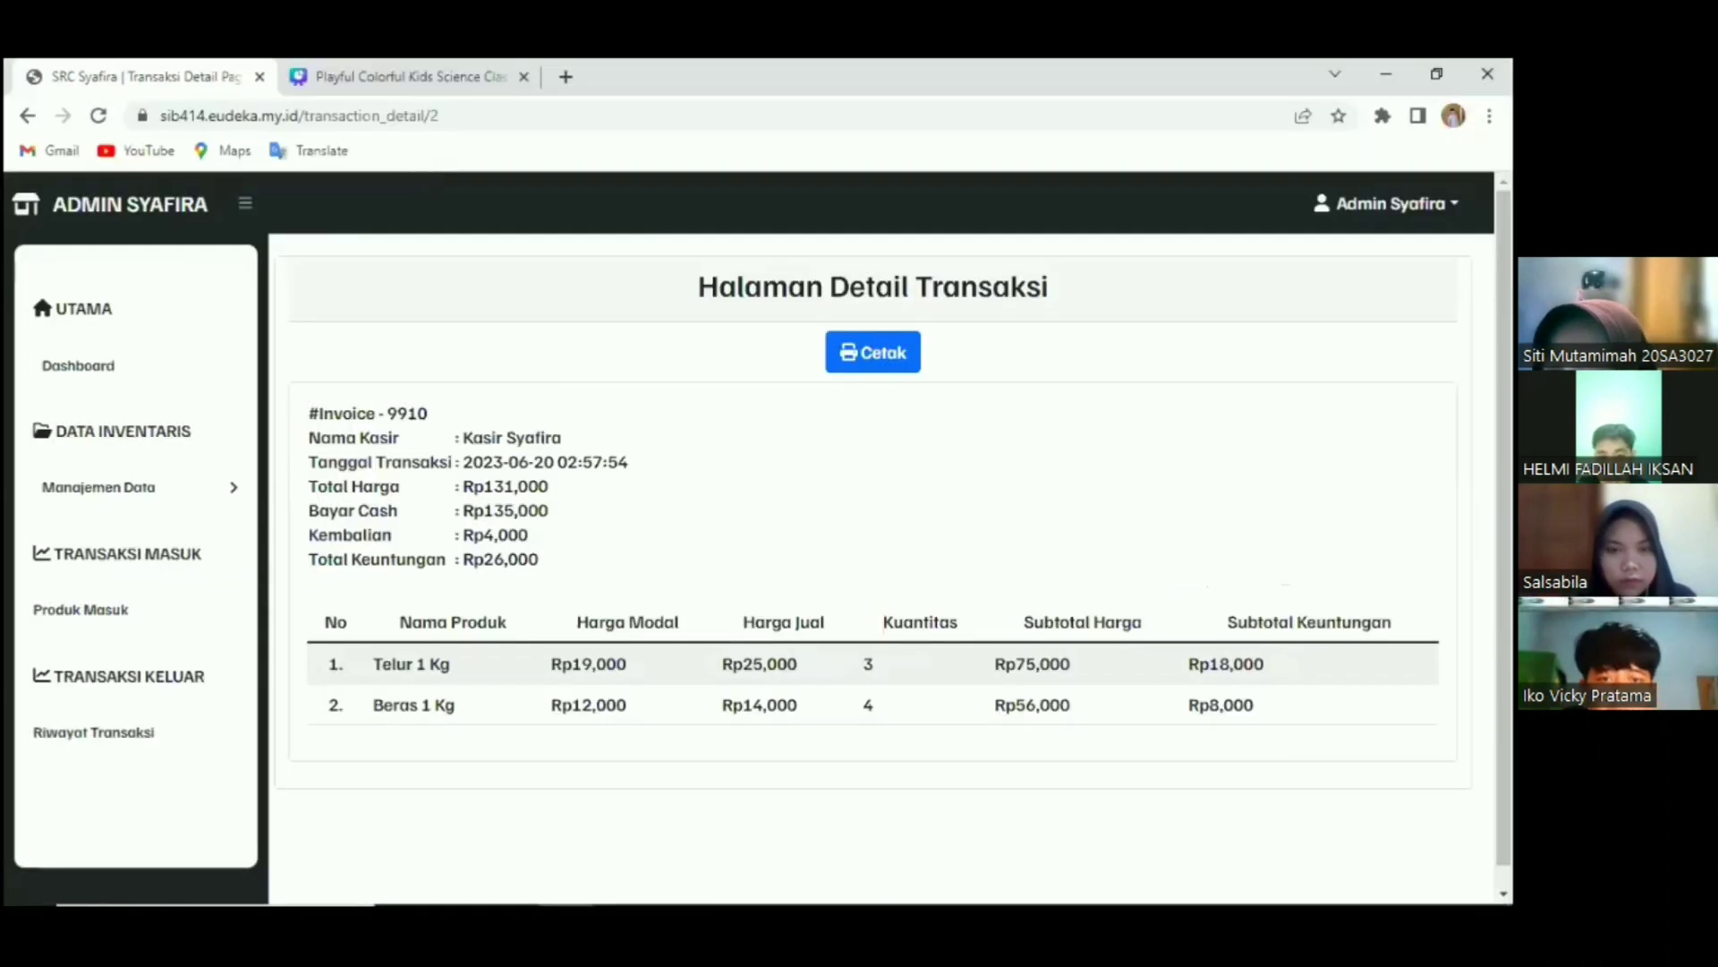
Log out of Admin Syafira and open the 'Register di sini' form from the login page.
{"action": "left_click", "coordinate": [1387, 204]}
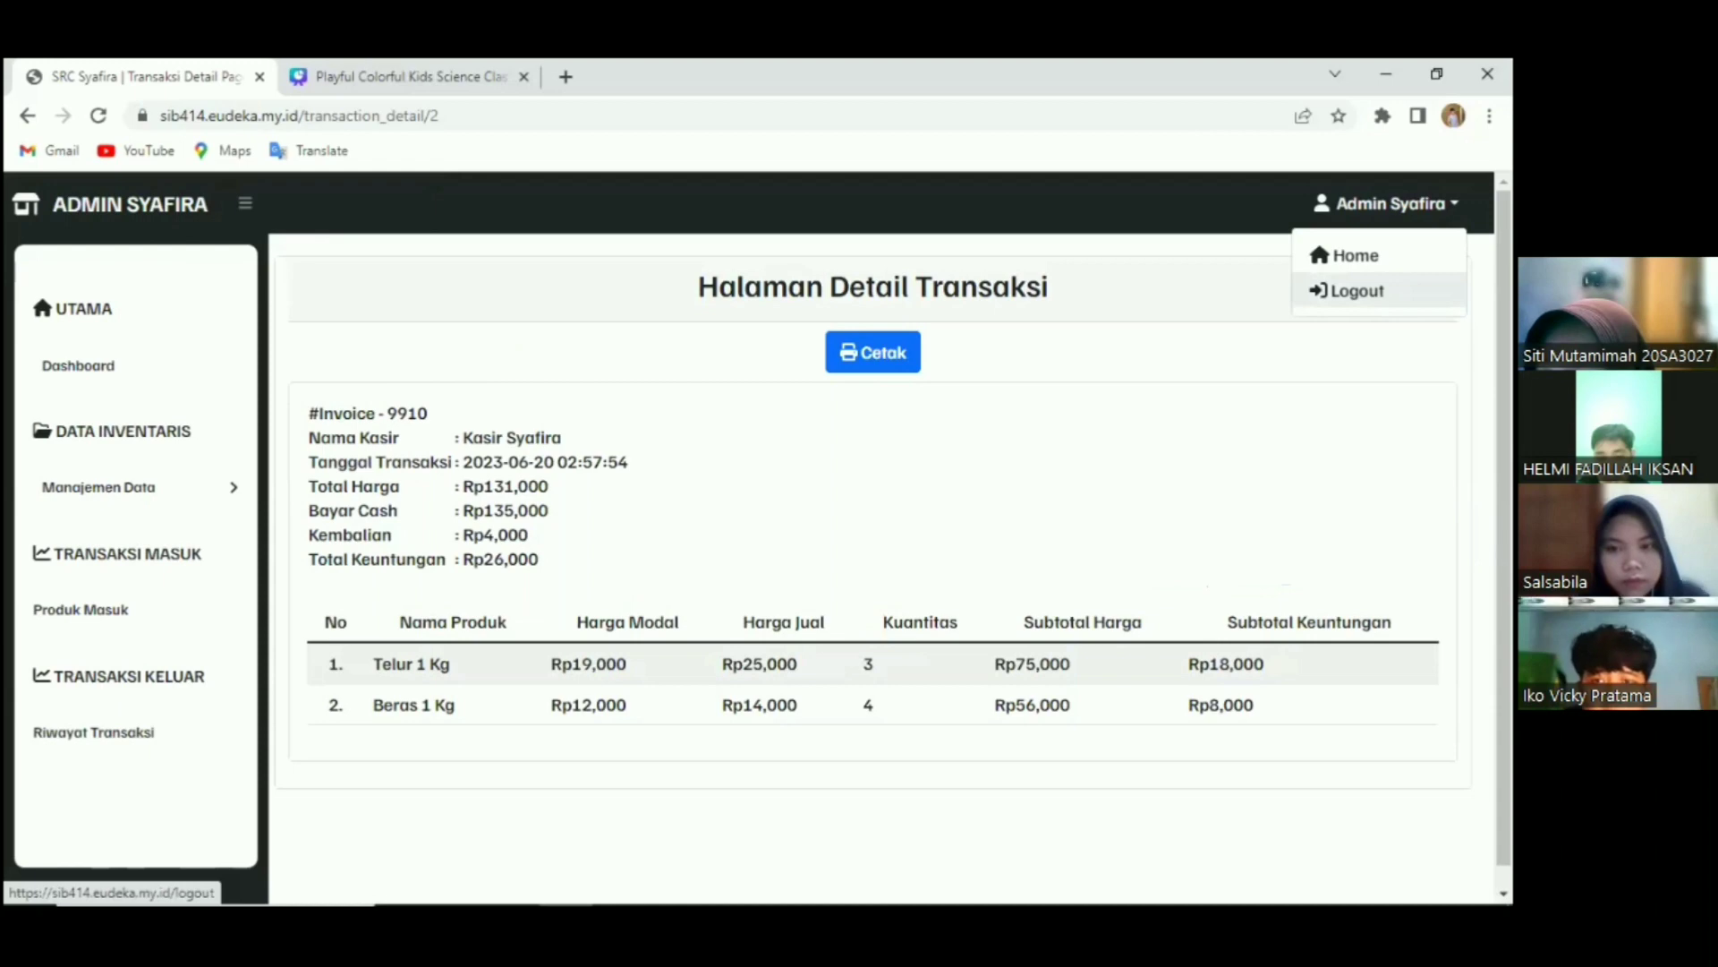
{"action": "left_click", "coordinate": [1349, 291]}
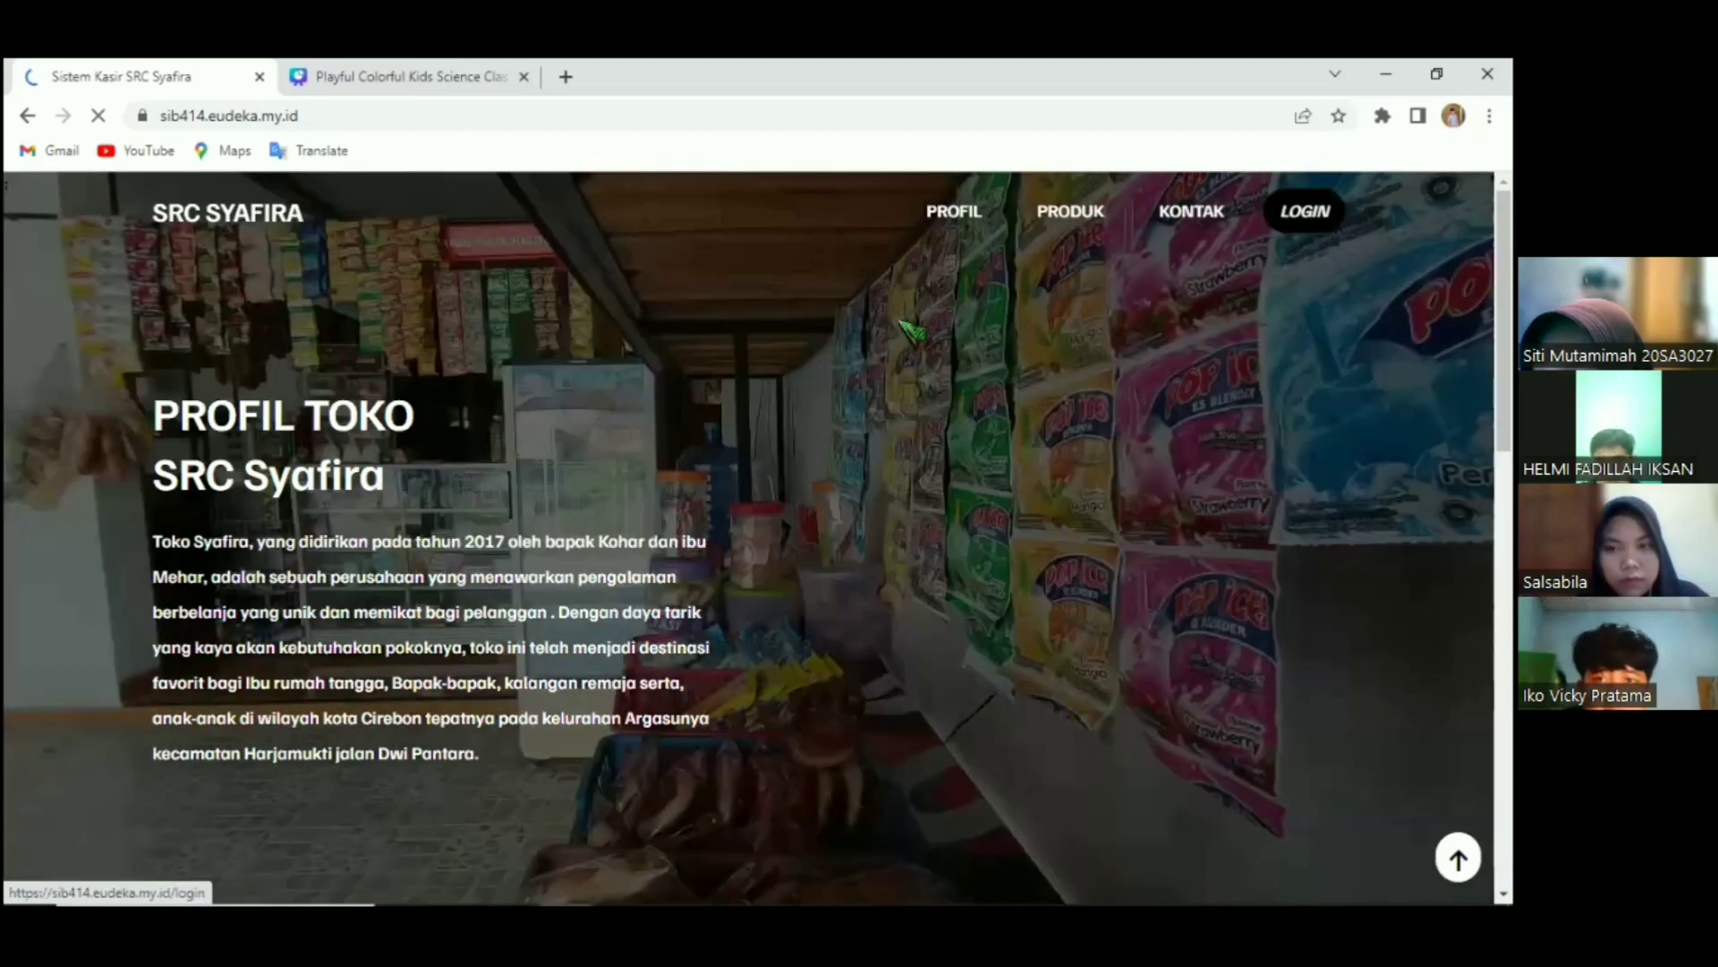
{"action": "left_click", "coordinate": [1305, 211]}
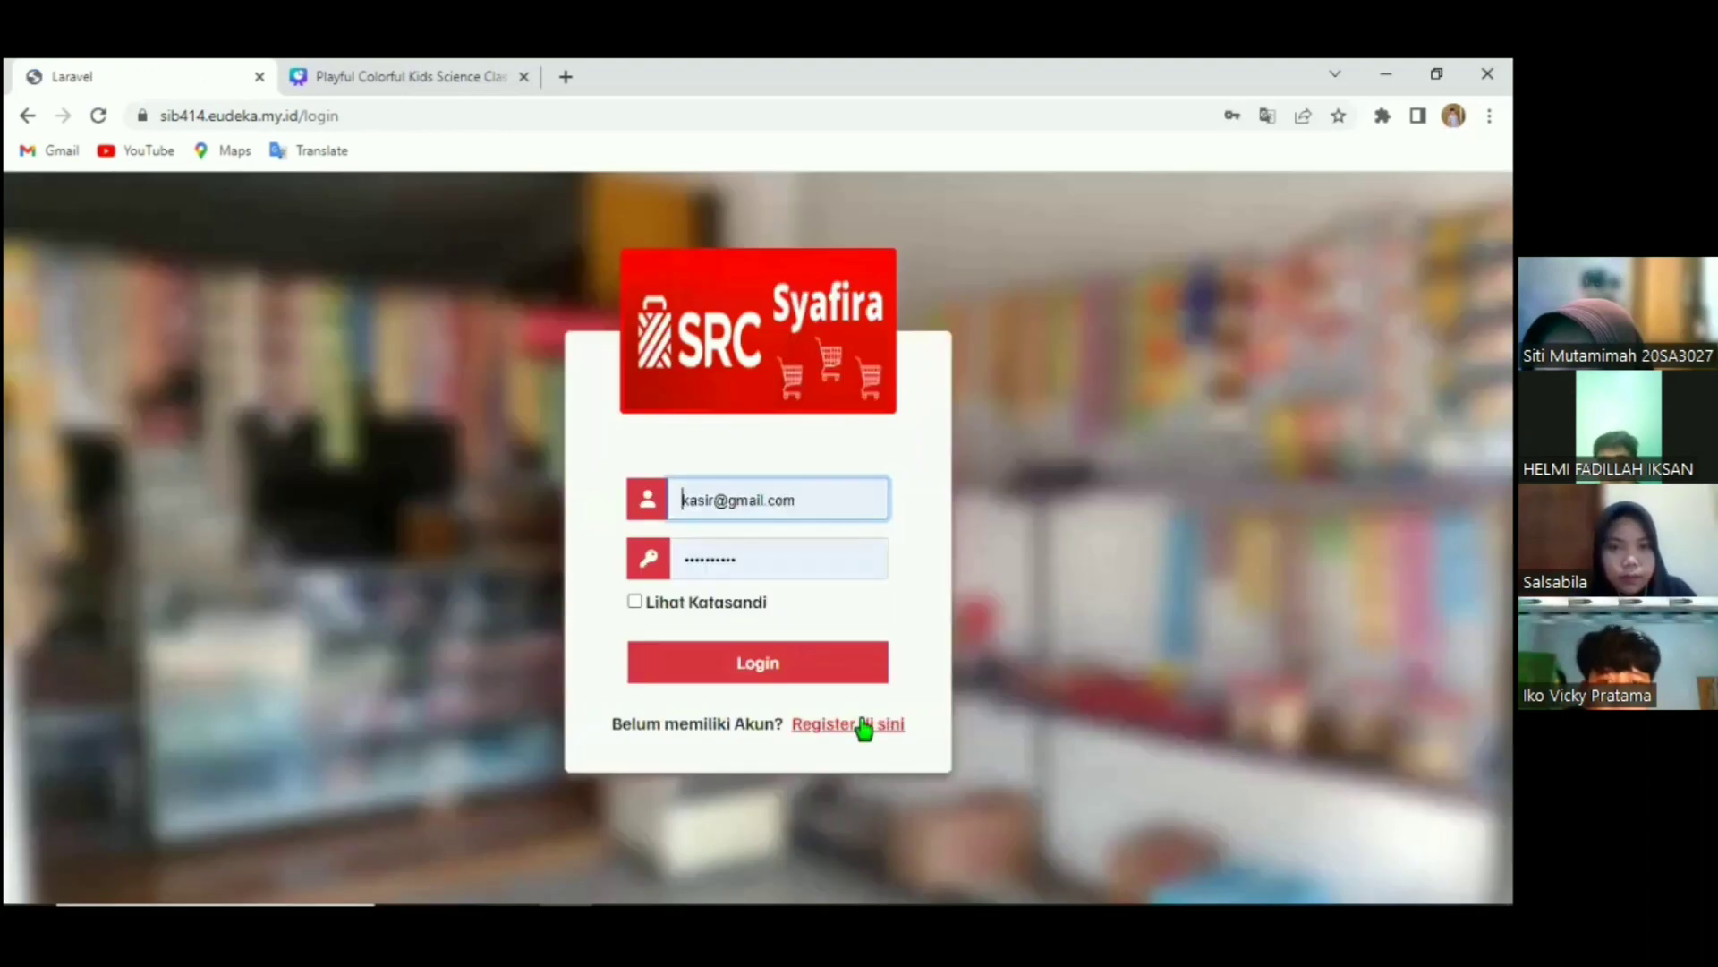
{"action": "left_click", "coordinate": [864, 725]}
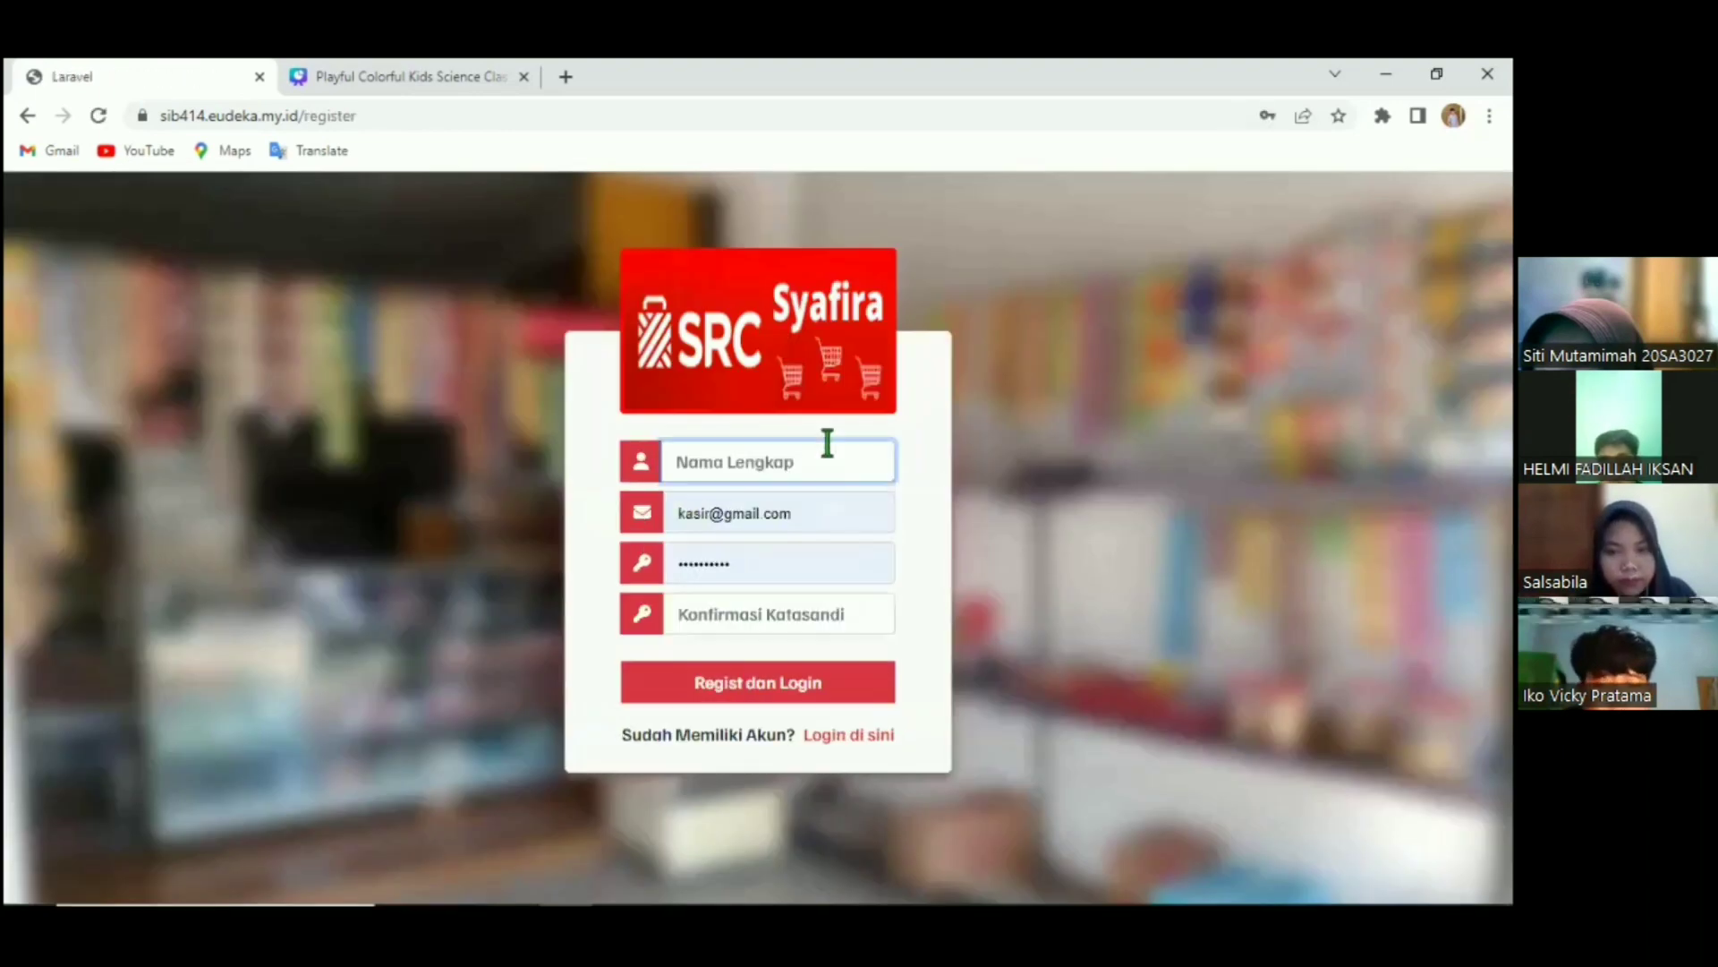
Fill the registration form with the cashier's full name, e-mail address, password and password confirmation.
{"action": "left_click", "coordinate": [825, 447]}
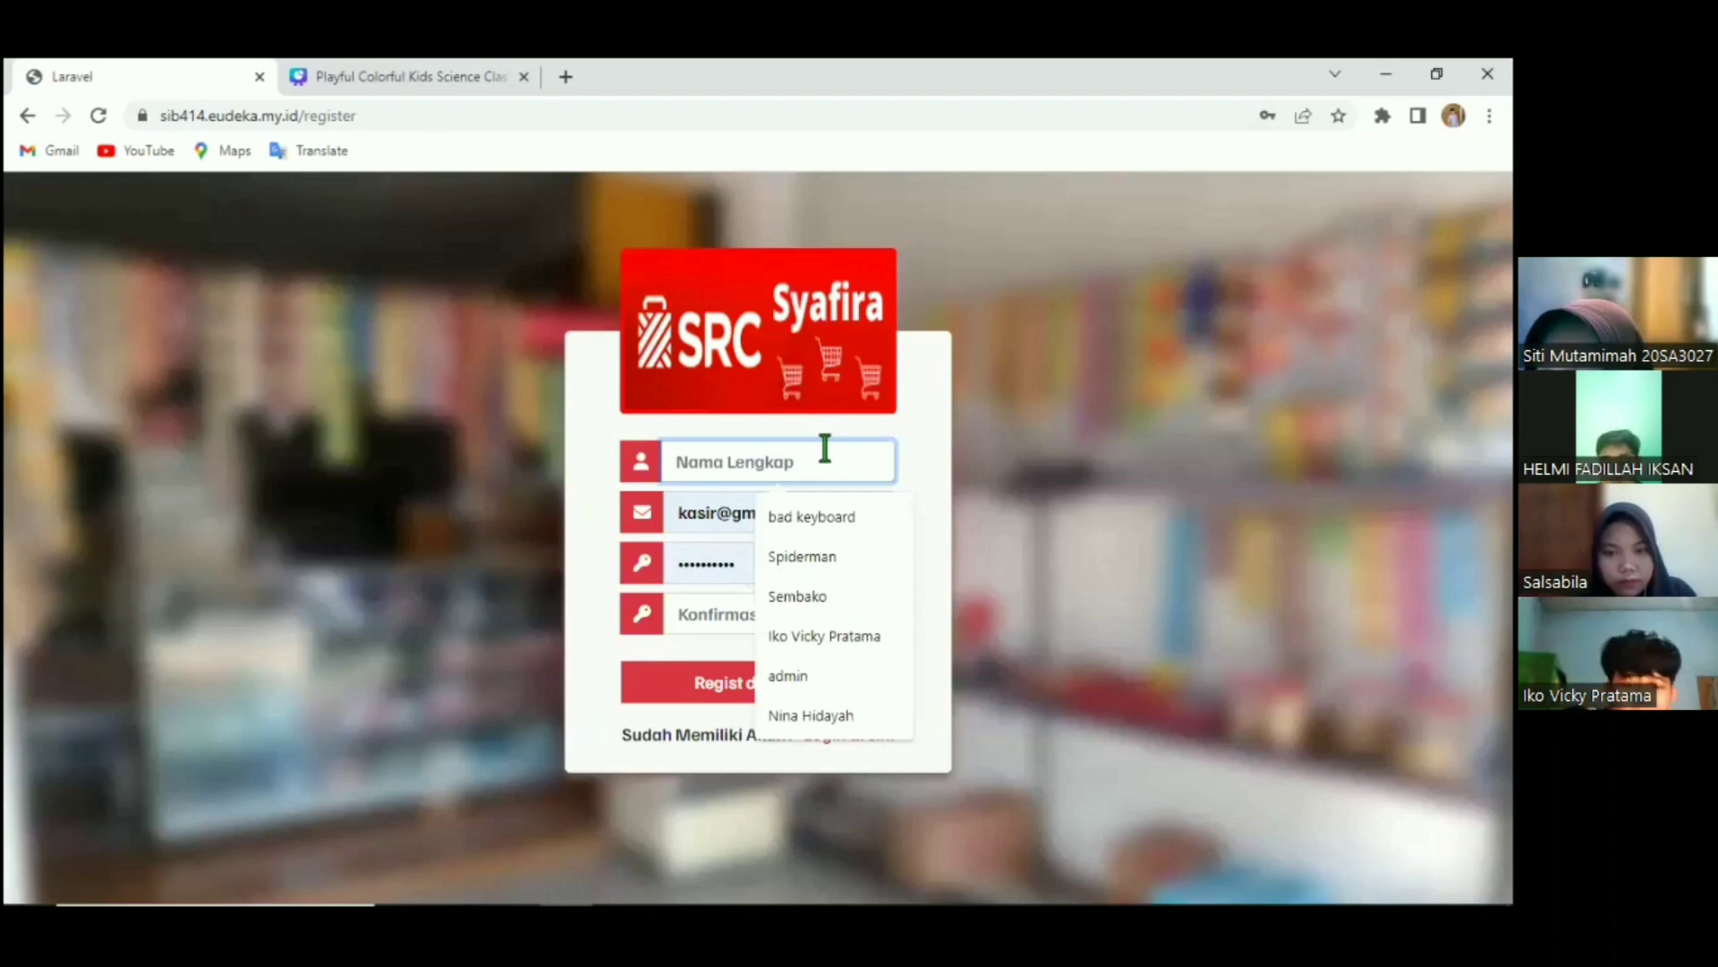
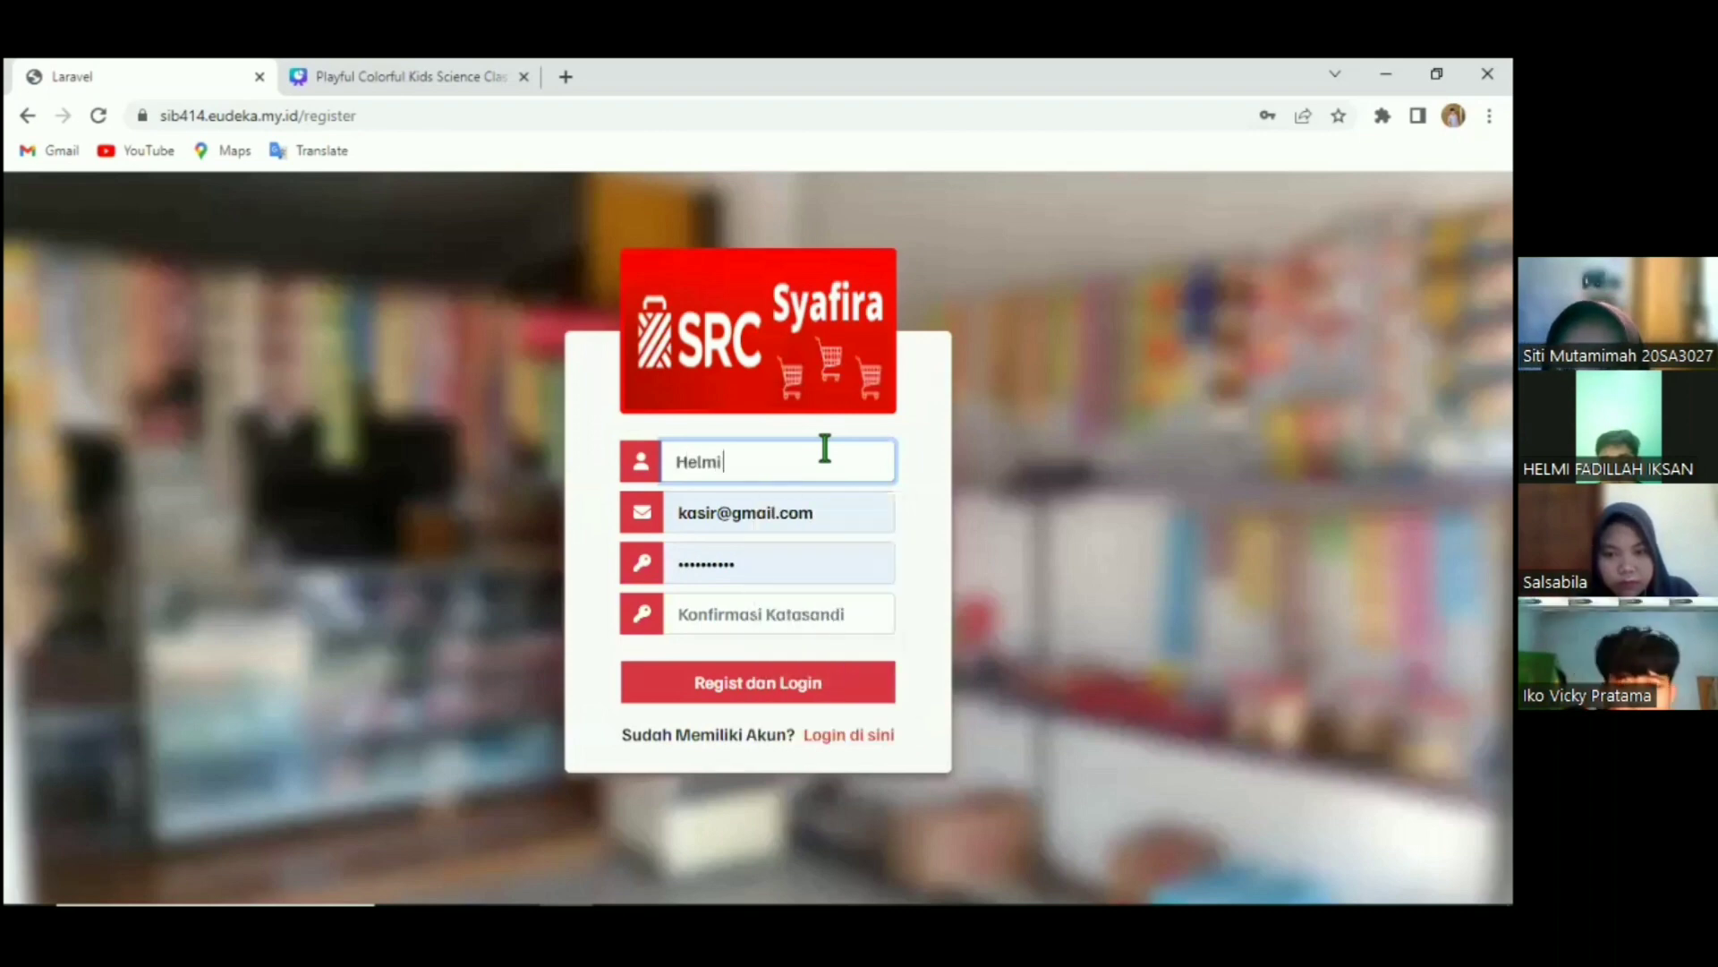
{"action": "key", "text": "Tab"}
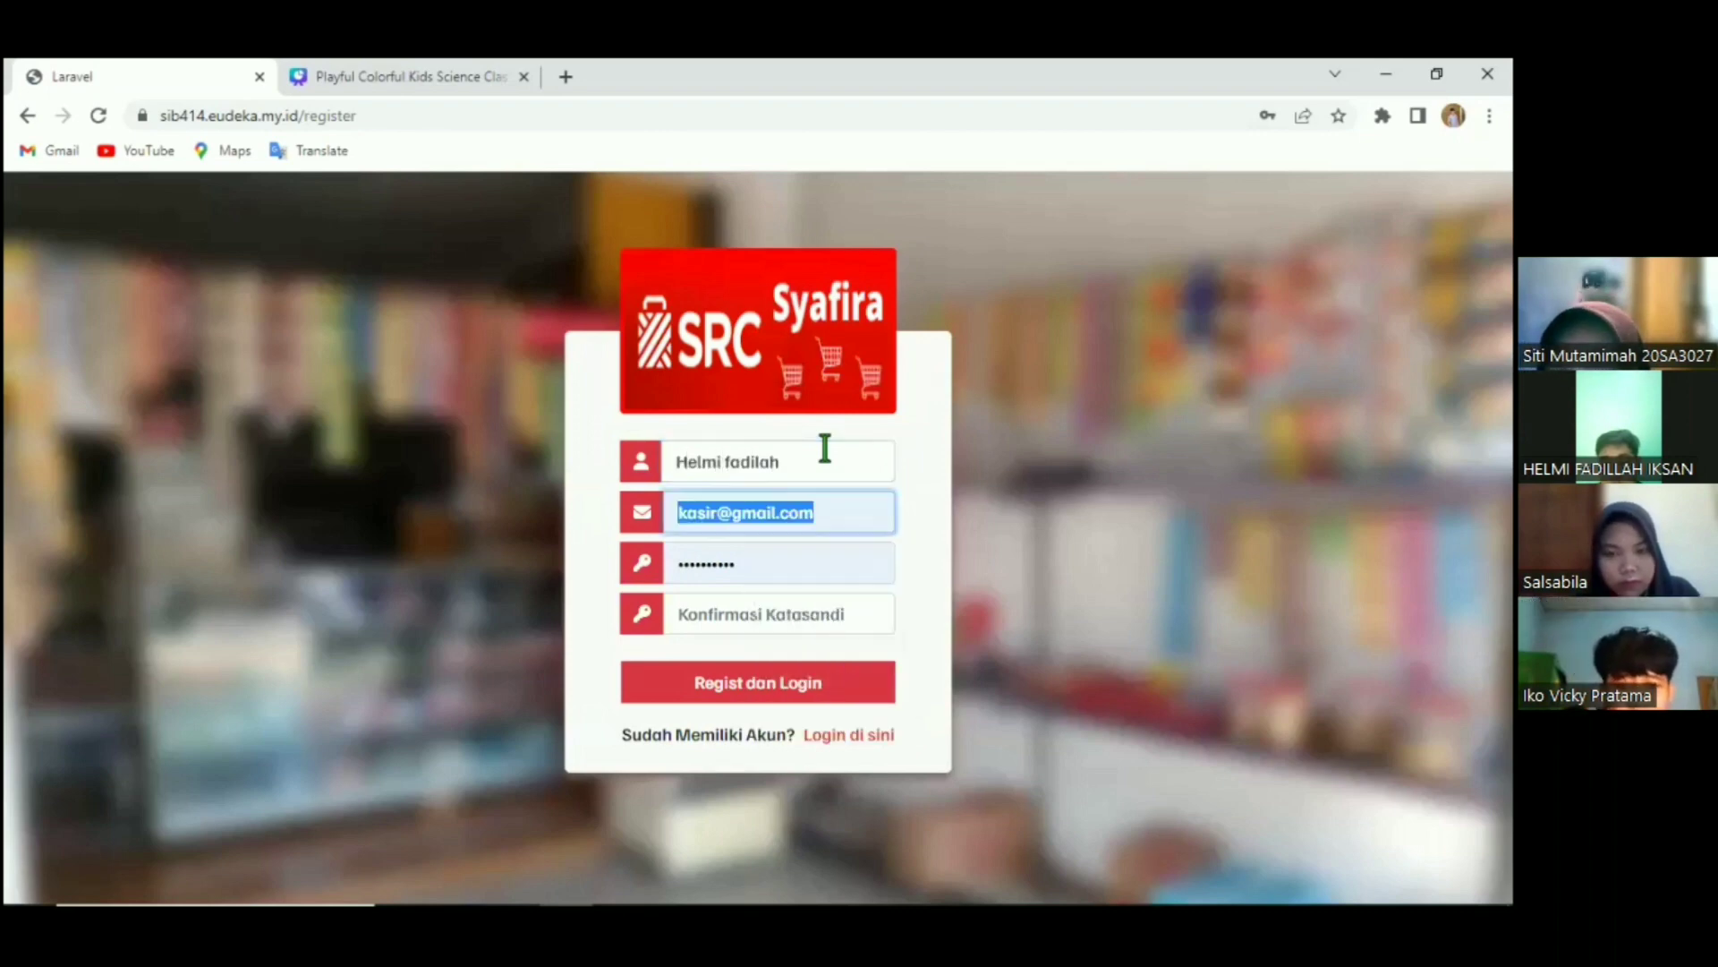
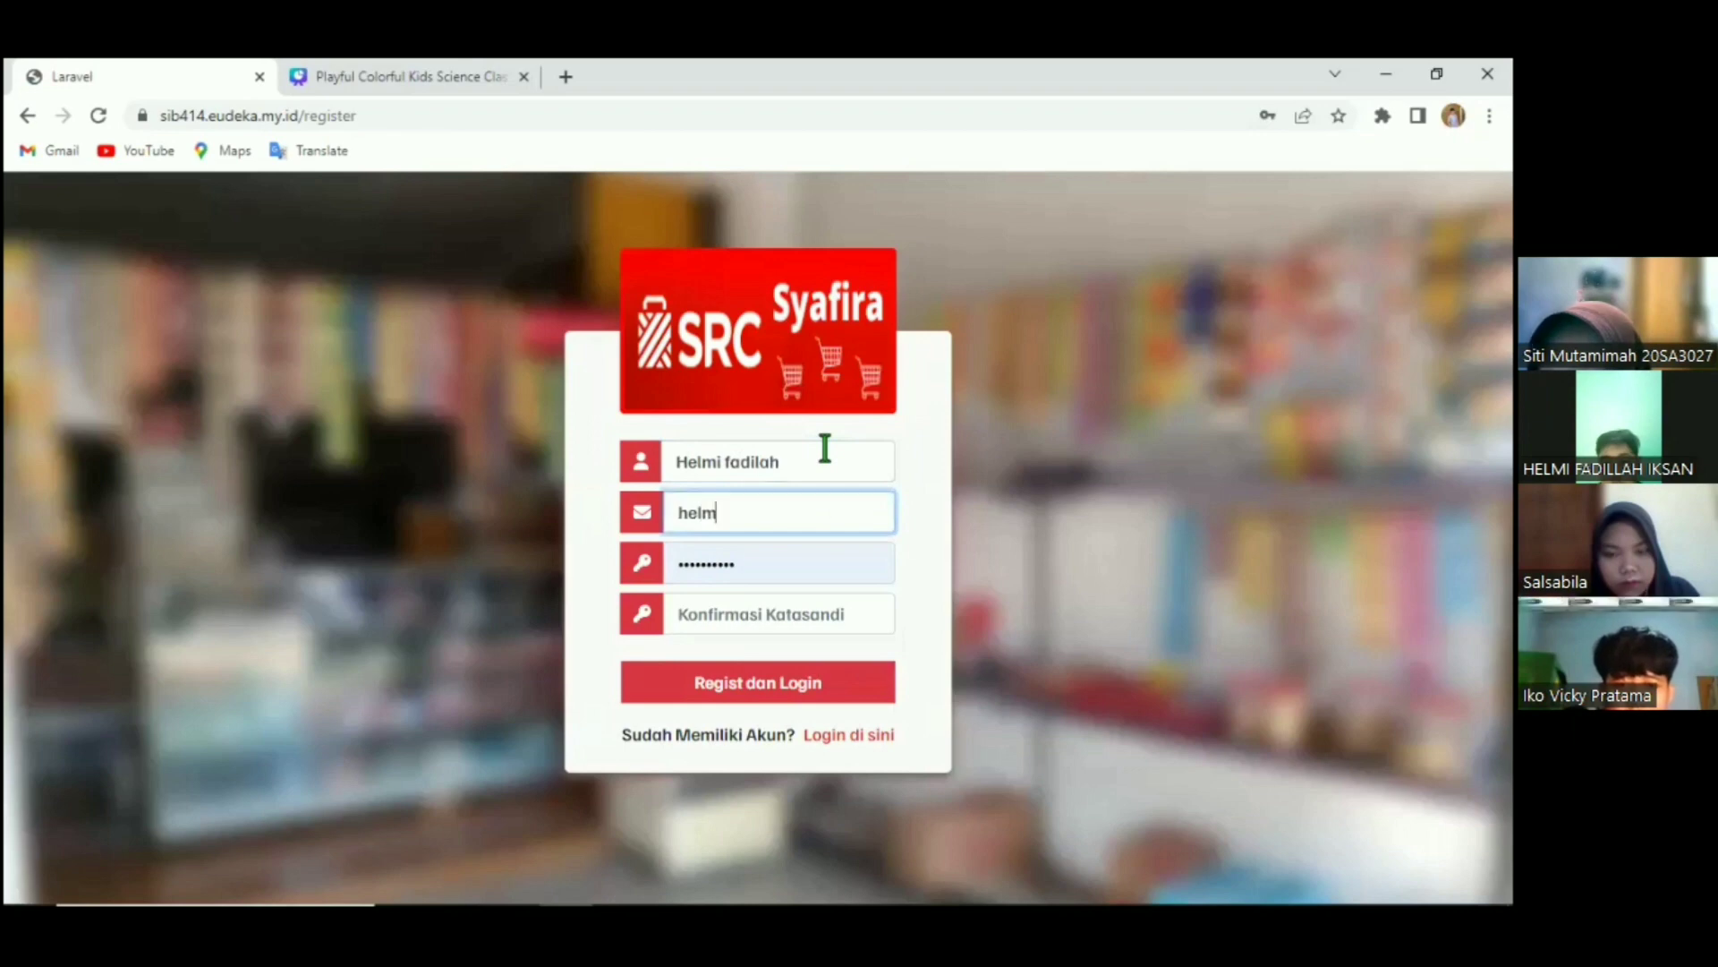
{"action": "key", "text": "Tab"}
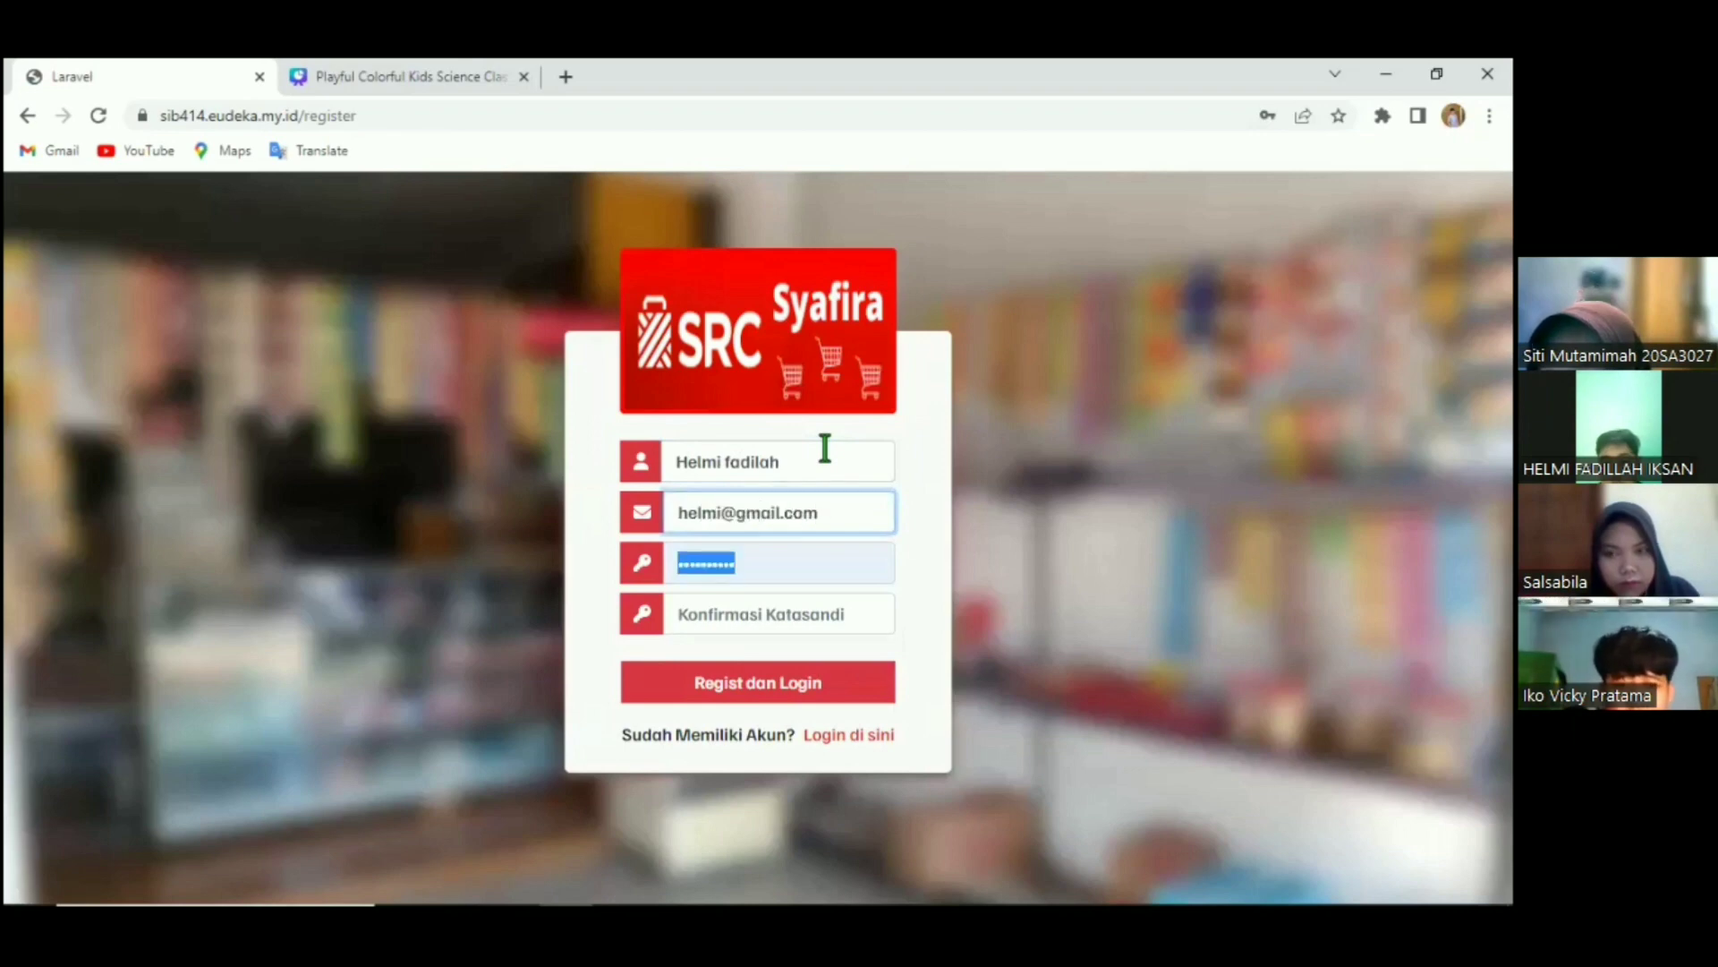
{"action": "type", "text": "12"}
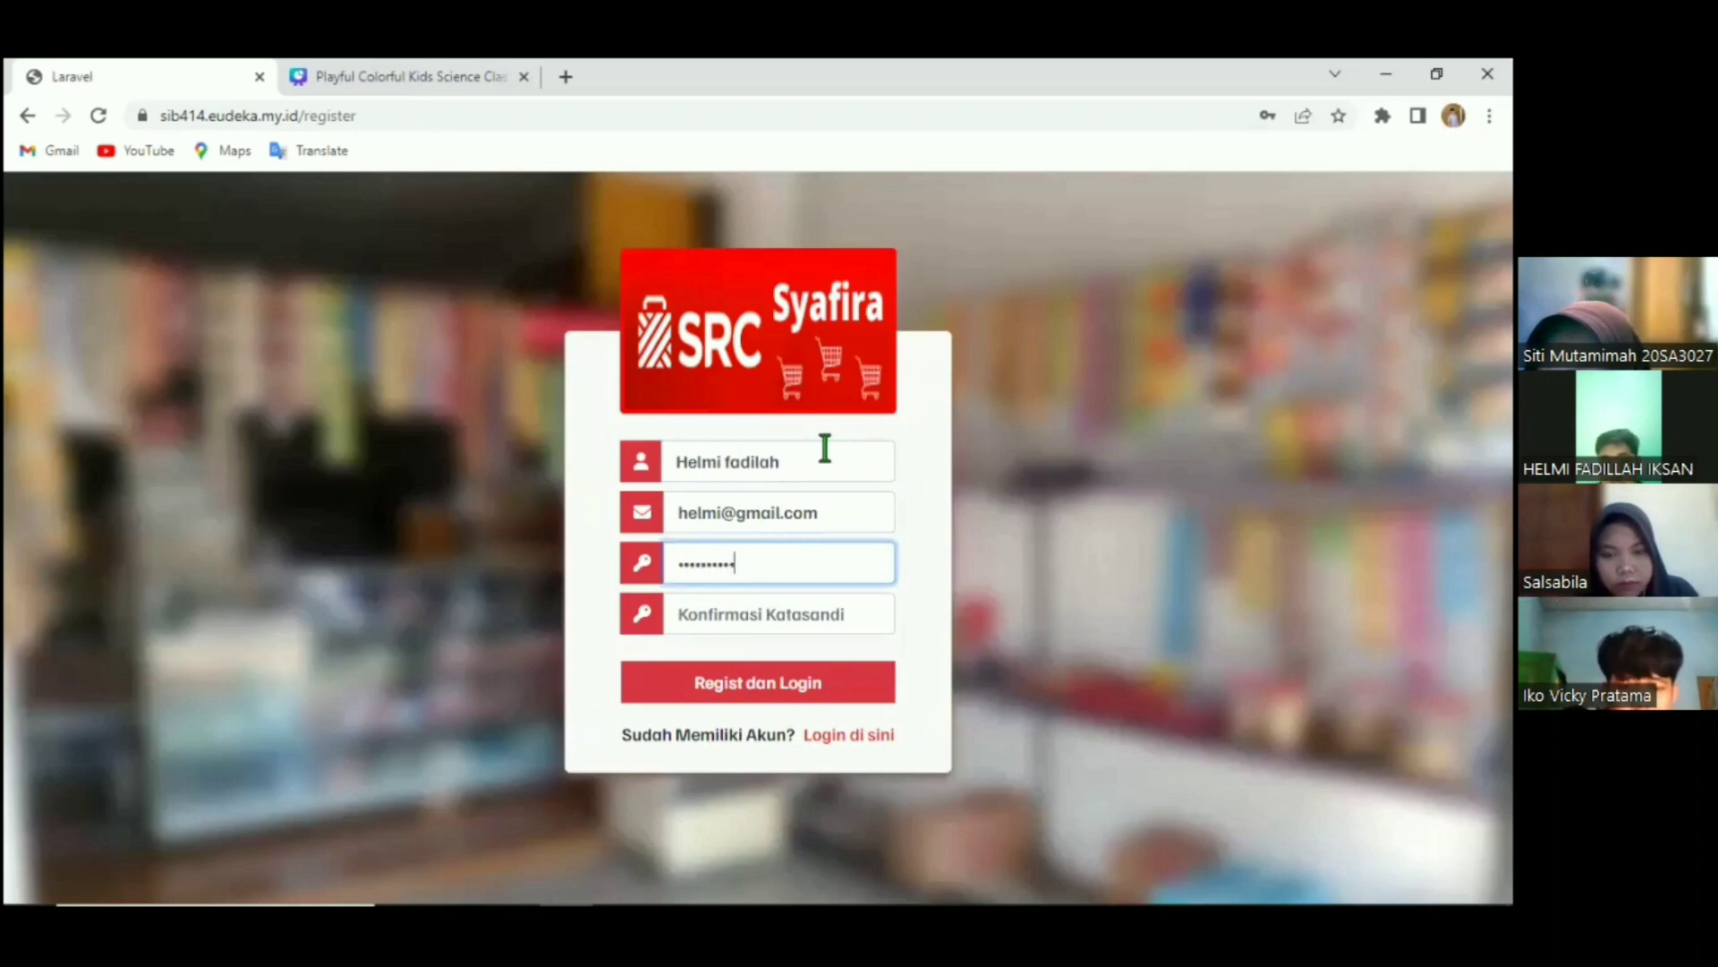
{"action": "key", "text": "Tab"}
{"action": "type", "text": "123"}
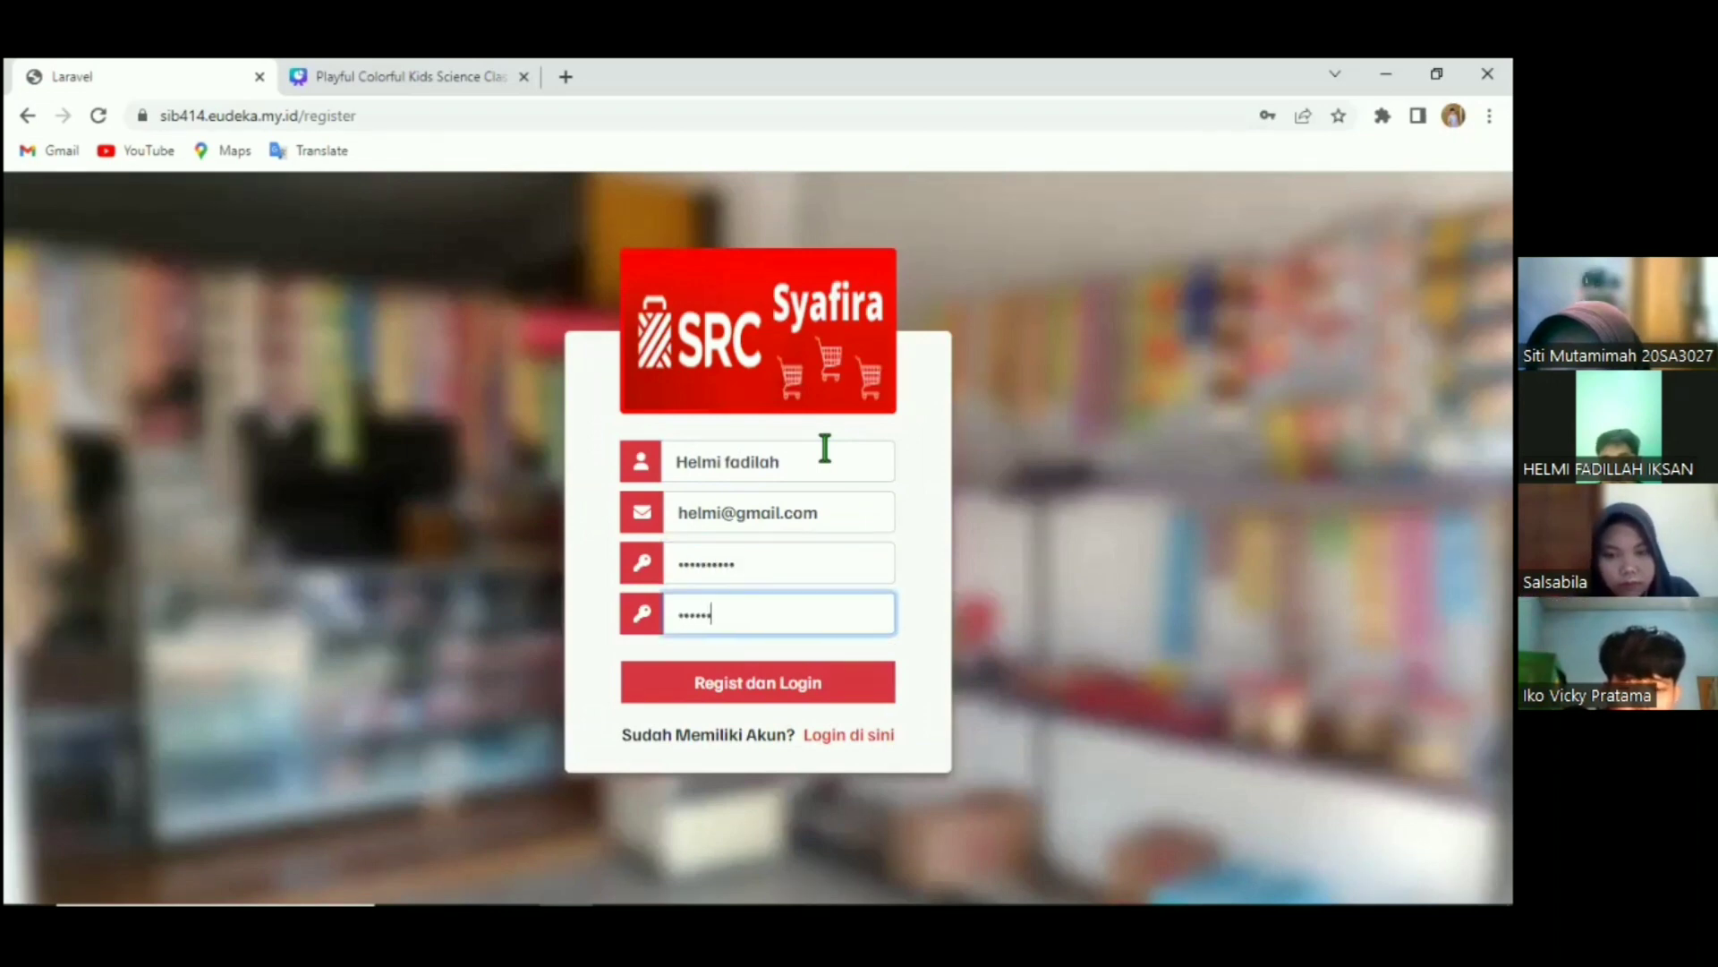
{"action": "type", "text": "1"}
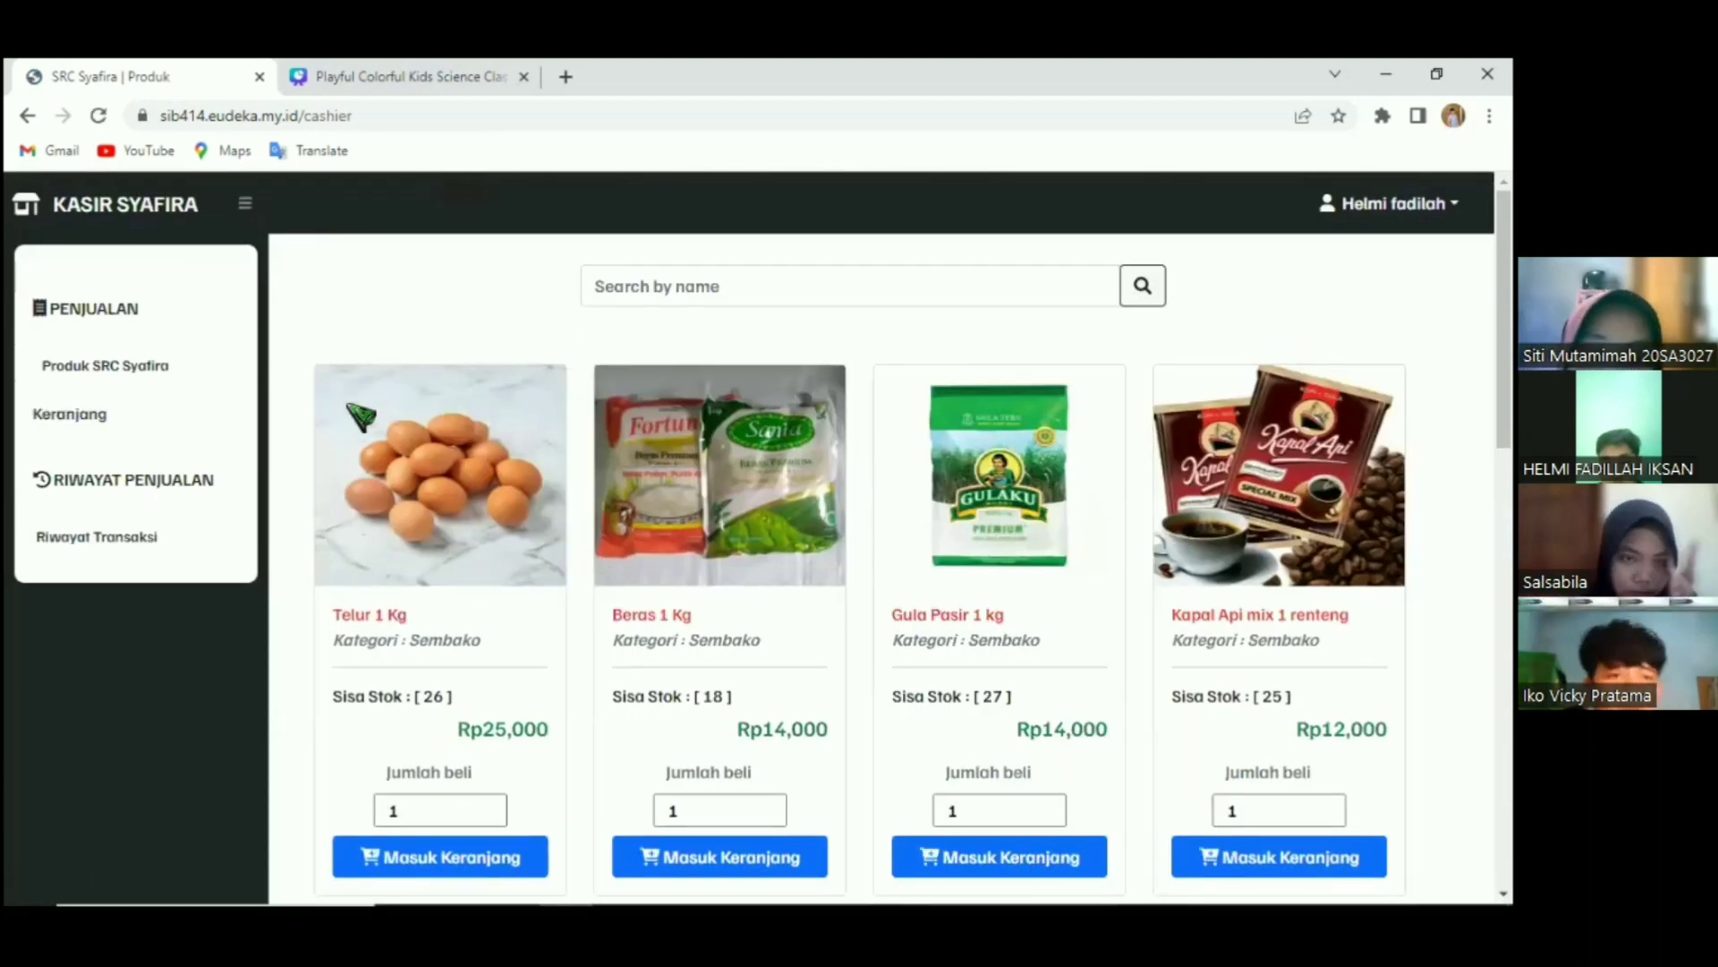
Check that the cart is empty with a zero total, then return to the product catalogue.
{"action": "scroll", "coordinate": [105, 408], "scroll_direction": "down", "scroll_amount": 1}
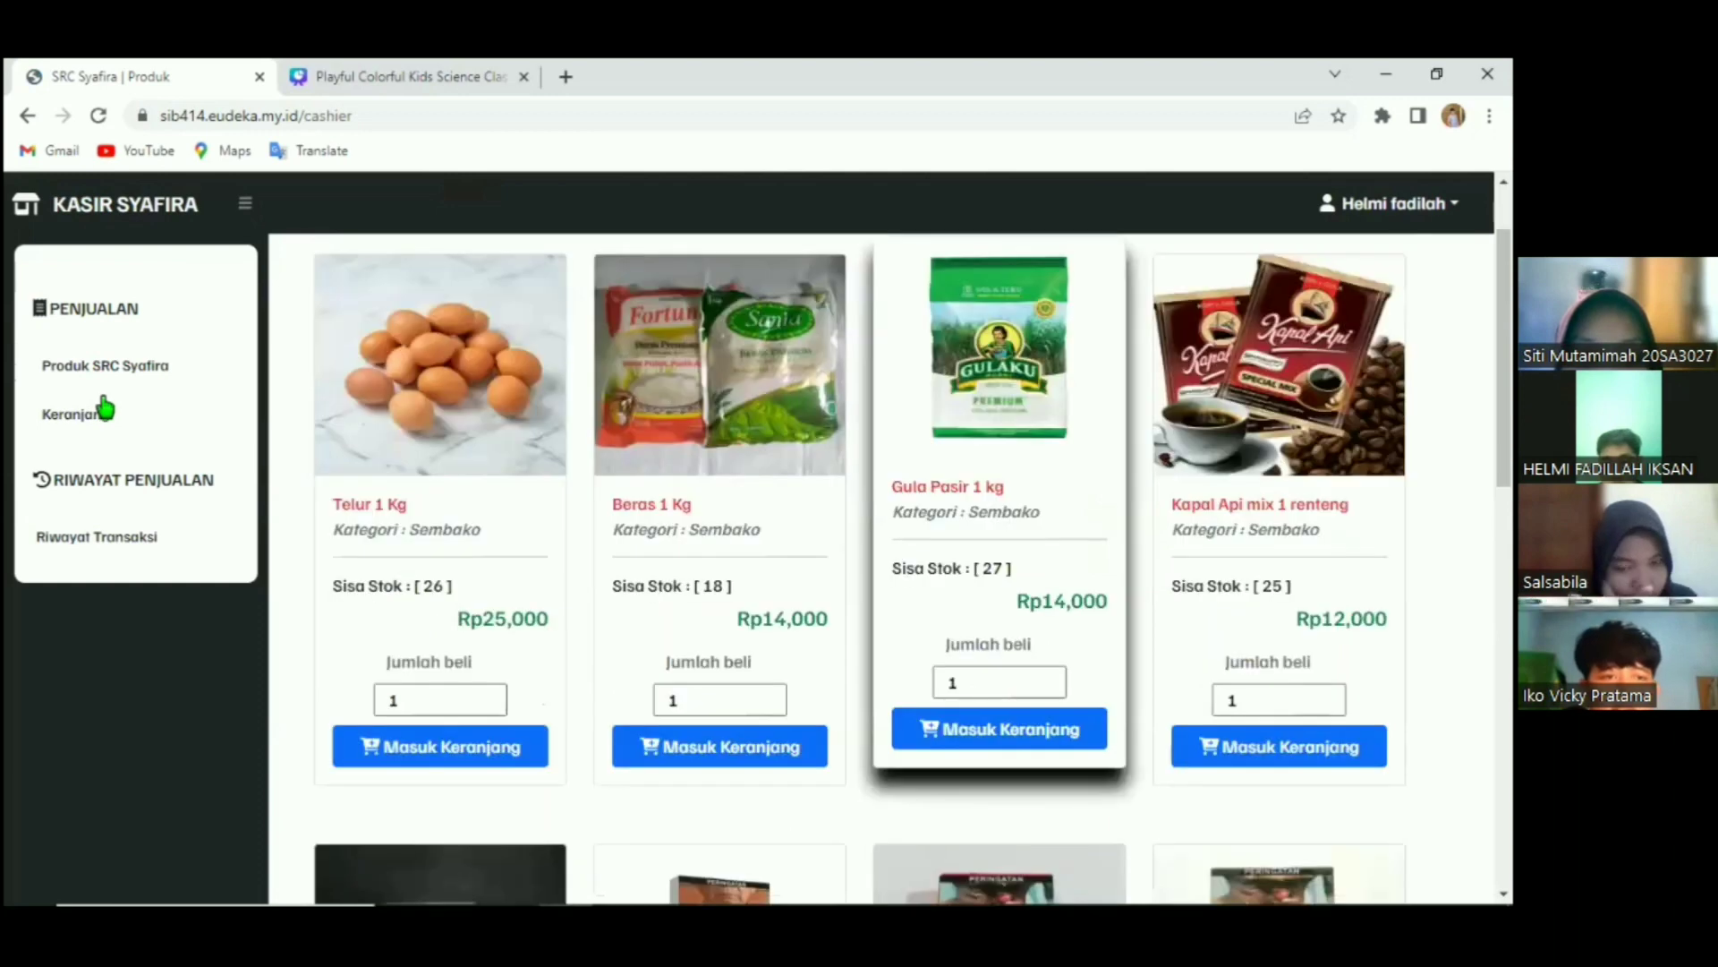
{"action": "left_click", "coordinate": [104, 408]}
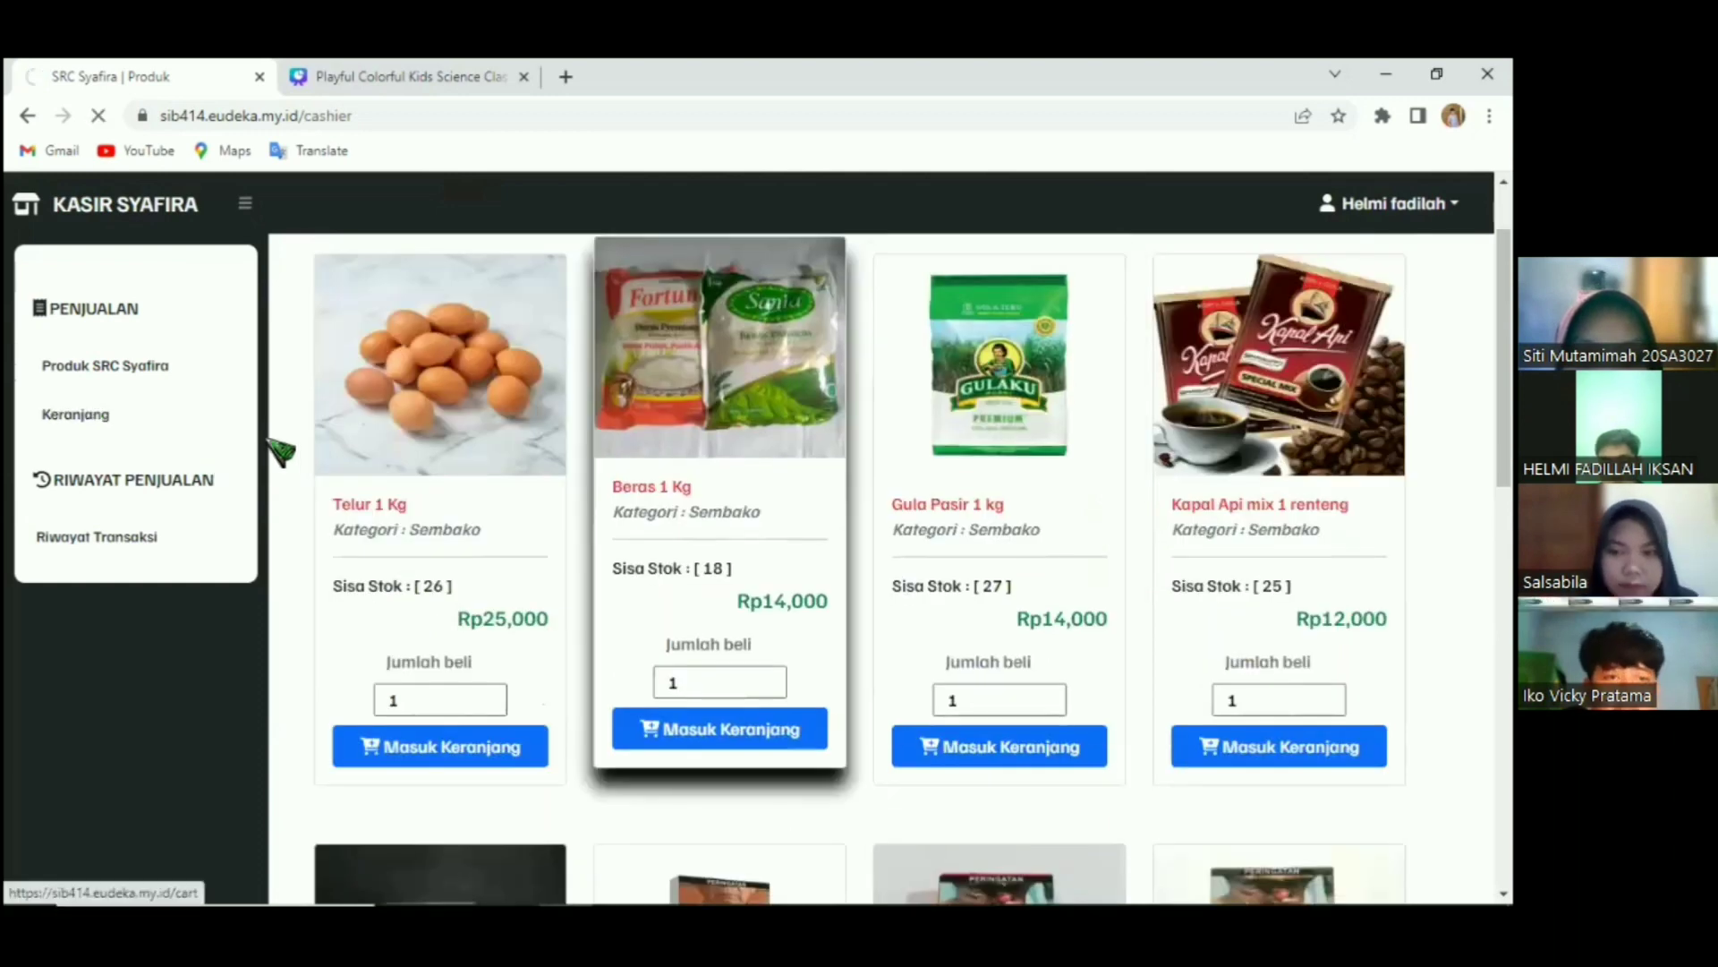
{"action": "left_click_drag", "start_coordinate": [278, 310], "coordinate": [584, 434]}
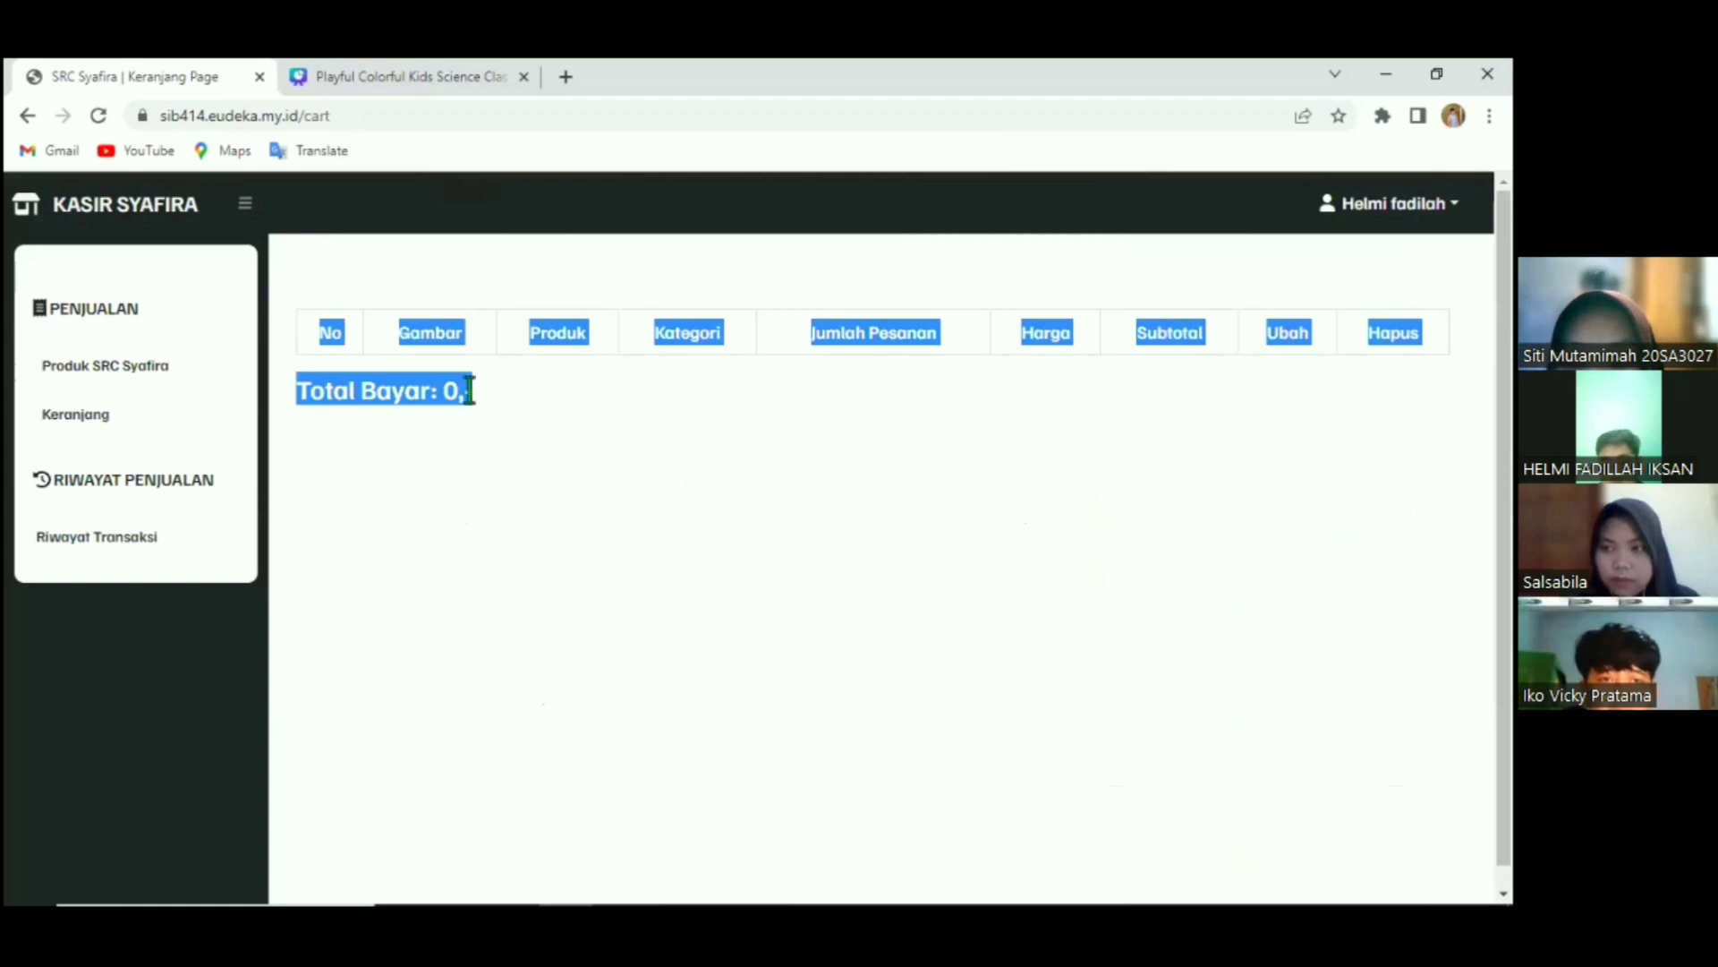
{"action": "left_click", "coordinate": [464, 389]}
{"action": "left_click", "coordinate": [157, 391]}
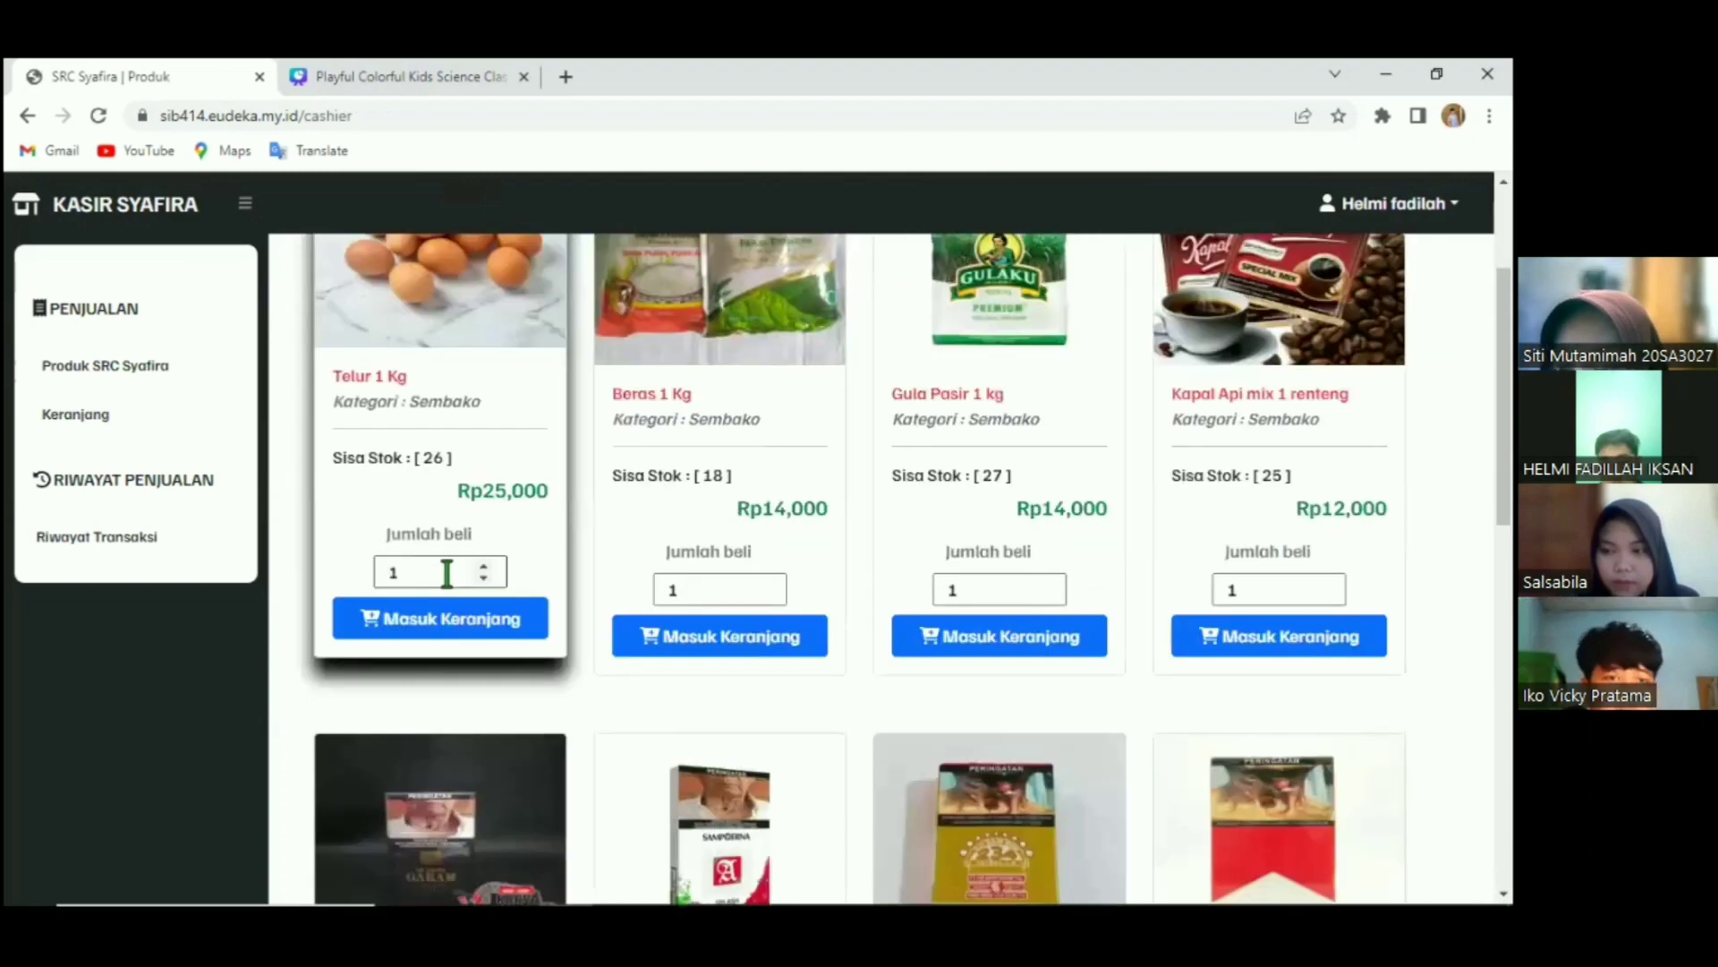
Try adding 0 and then 40 Telur 1 Kg against stock of 26, and dismiss the insufficient-stock warning.
{"action": "left_click", "coordinate": [446, 573]}
{"action": "key", "text": "BackSpace"}
{"action": "type", "text": "0"}
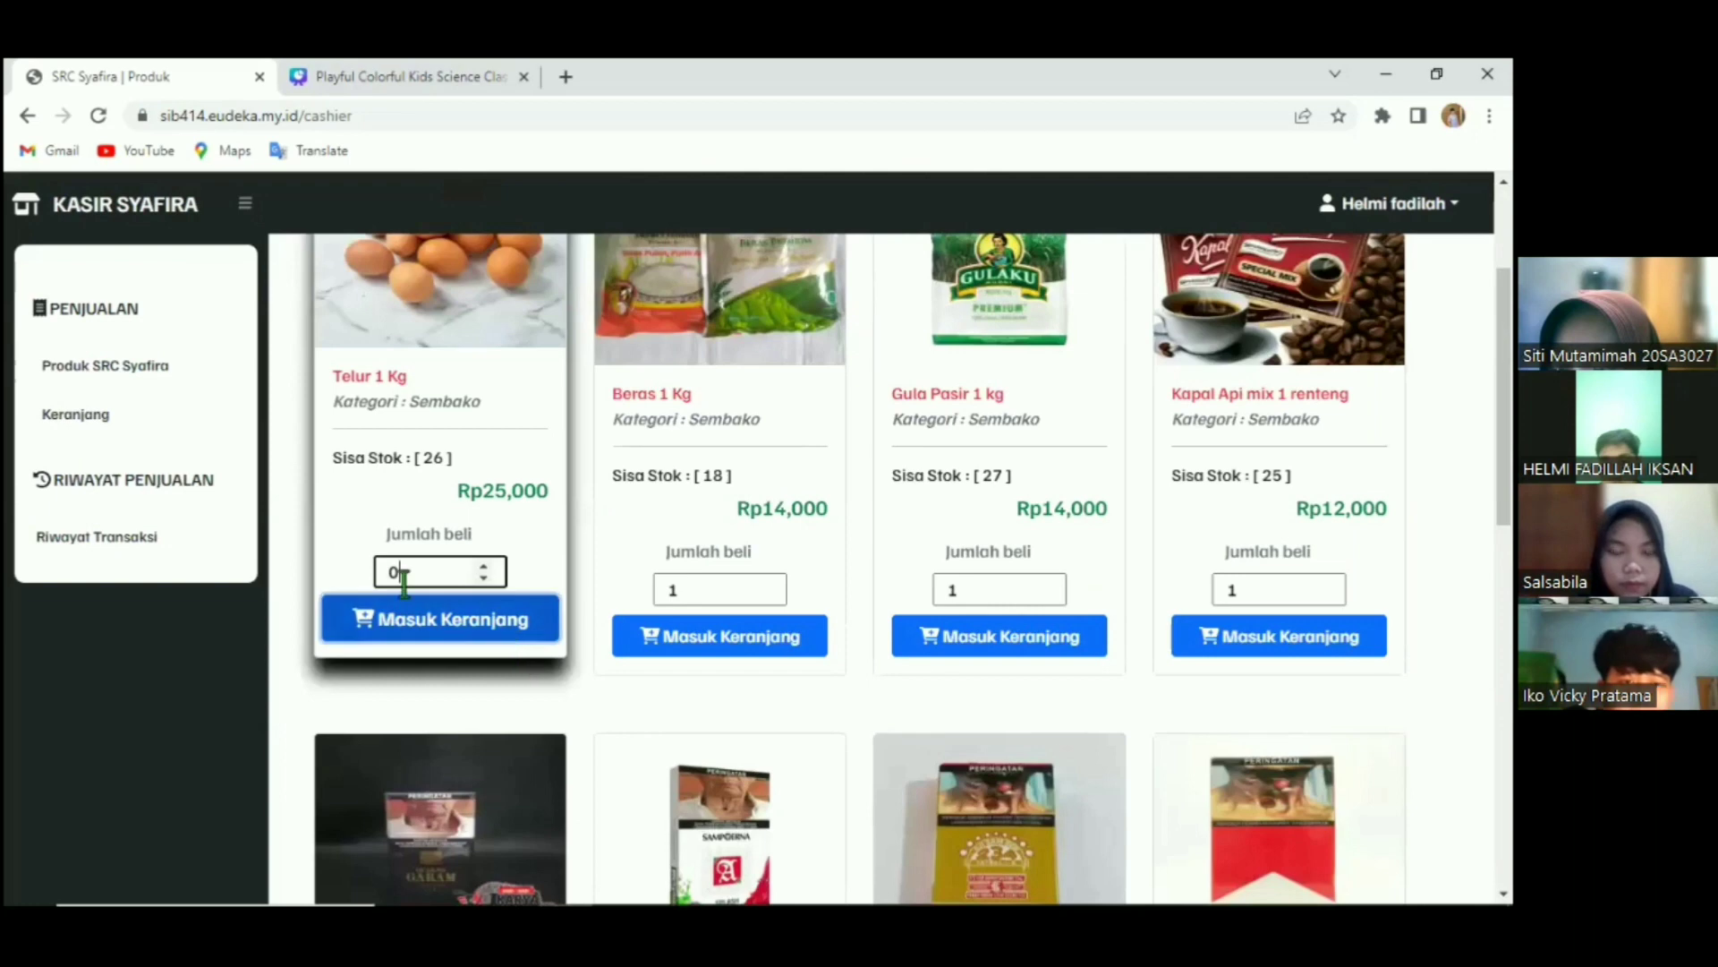
{"action": "left_click", "coordinate": [340, 609]}
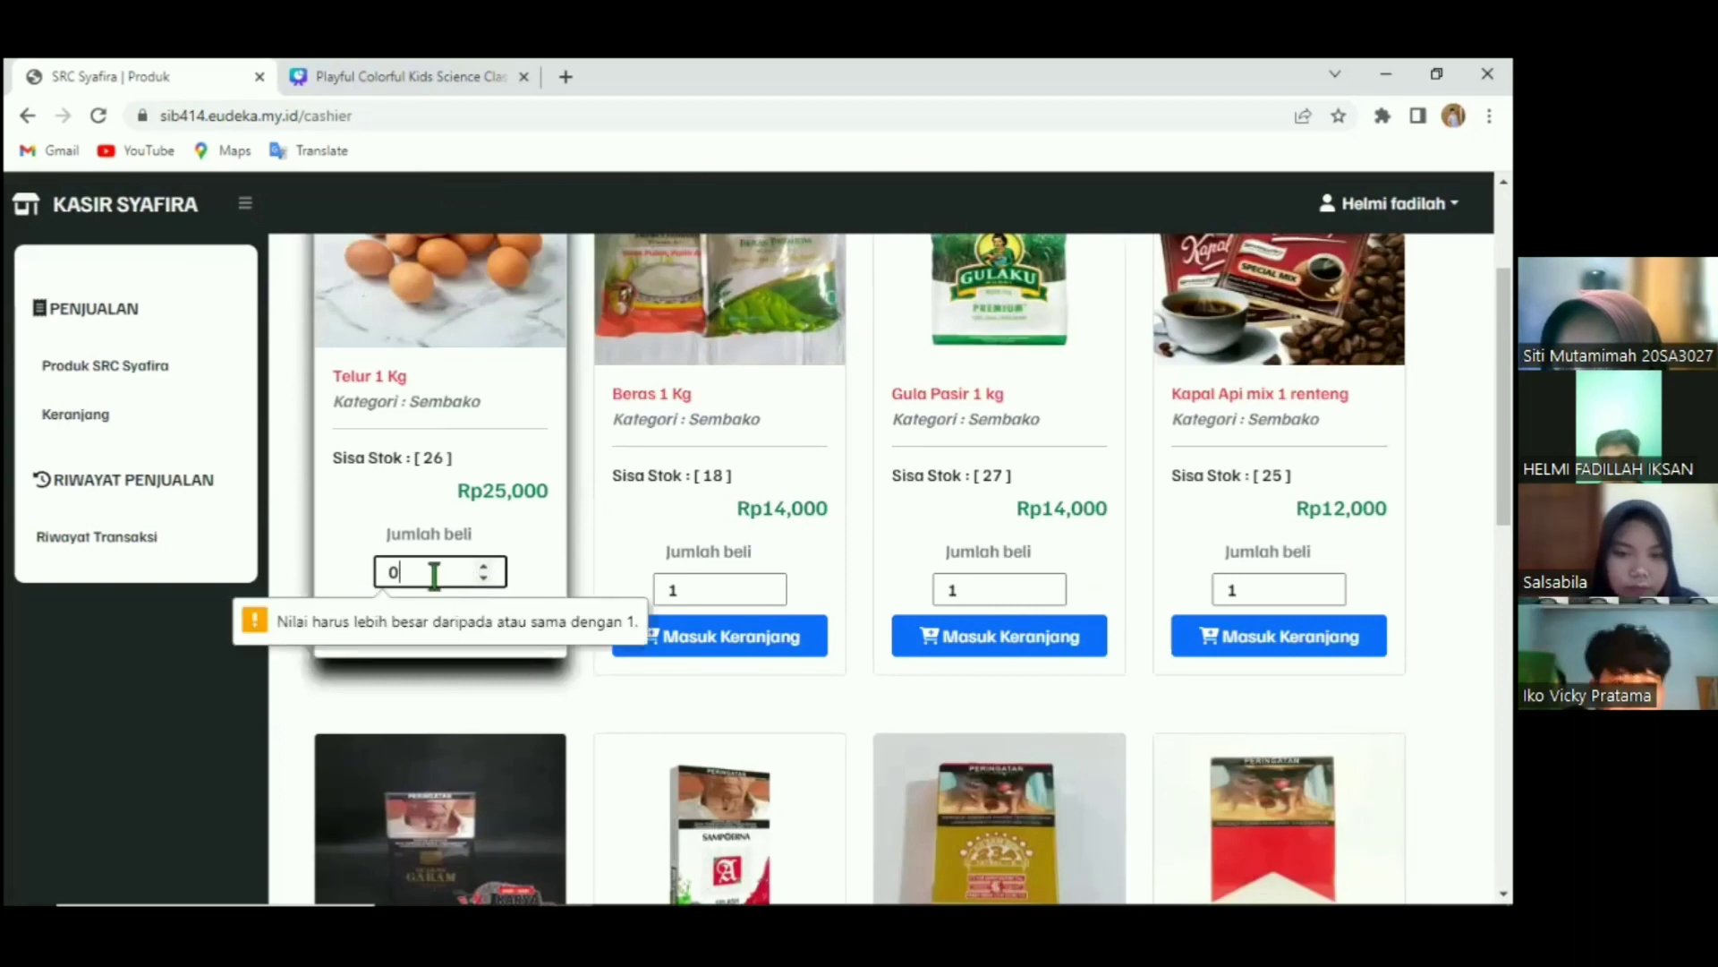
{"action": "key", "text": "BackSpace"}
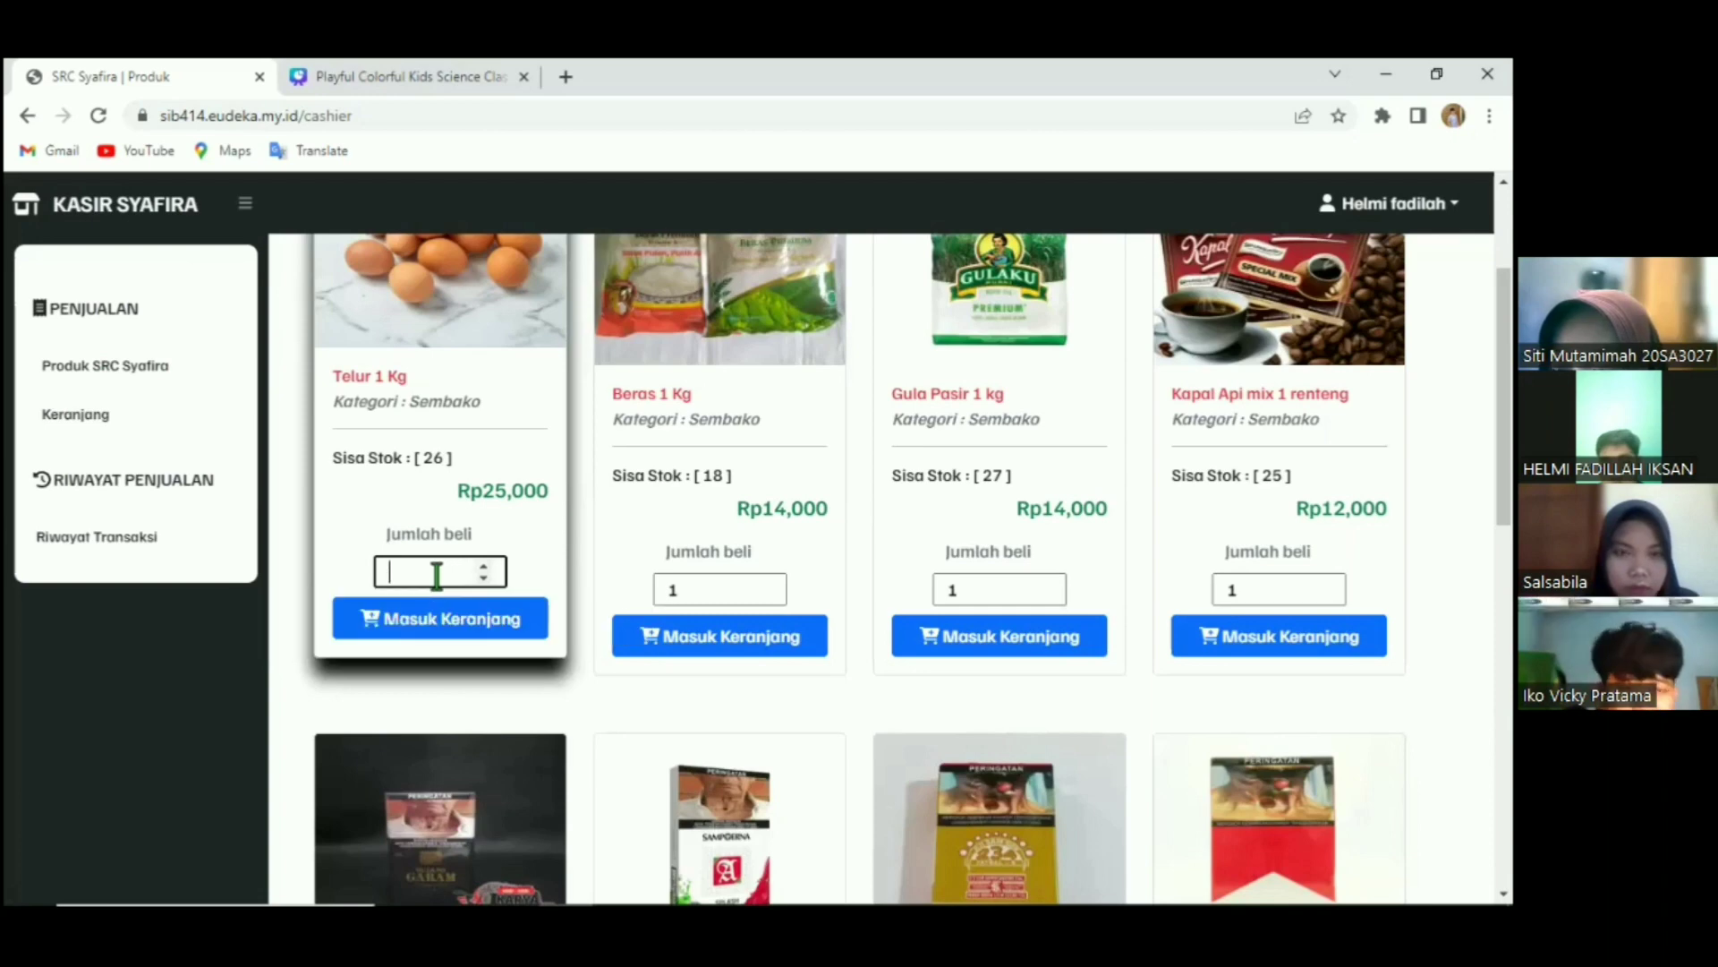
{"action": "type", "text": "4"}
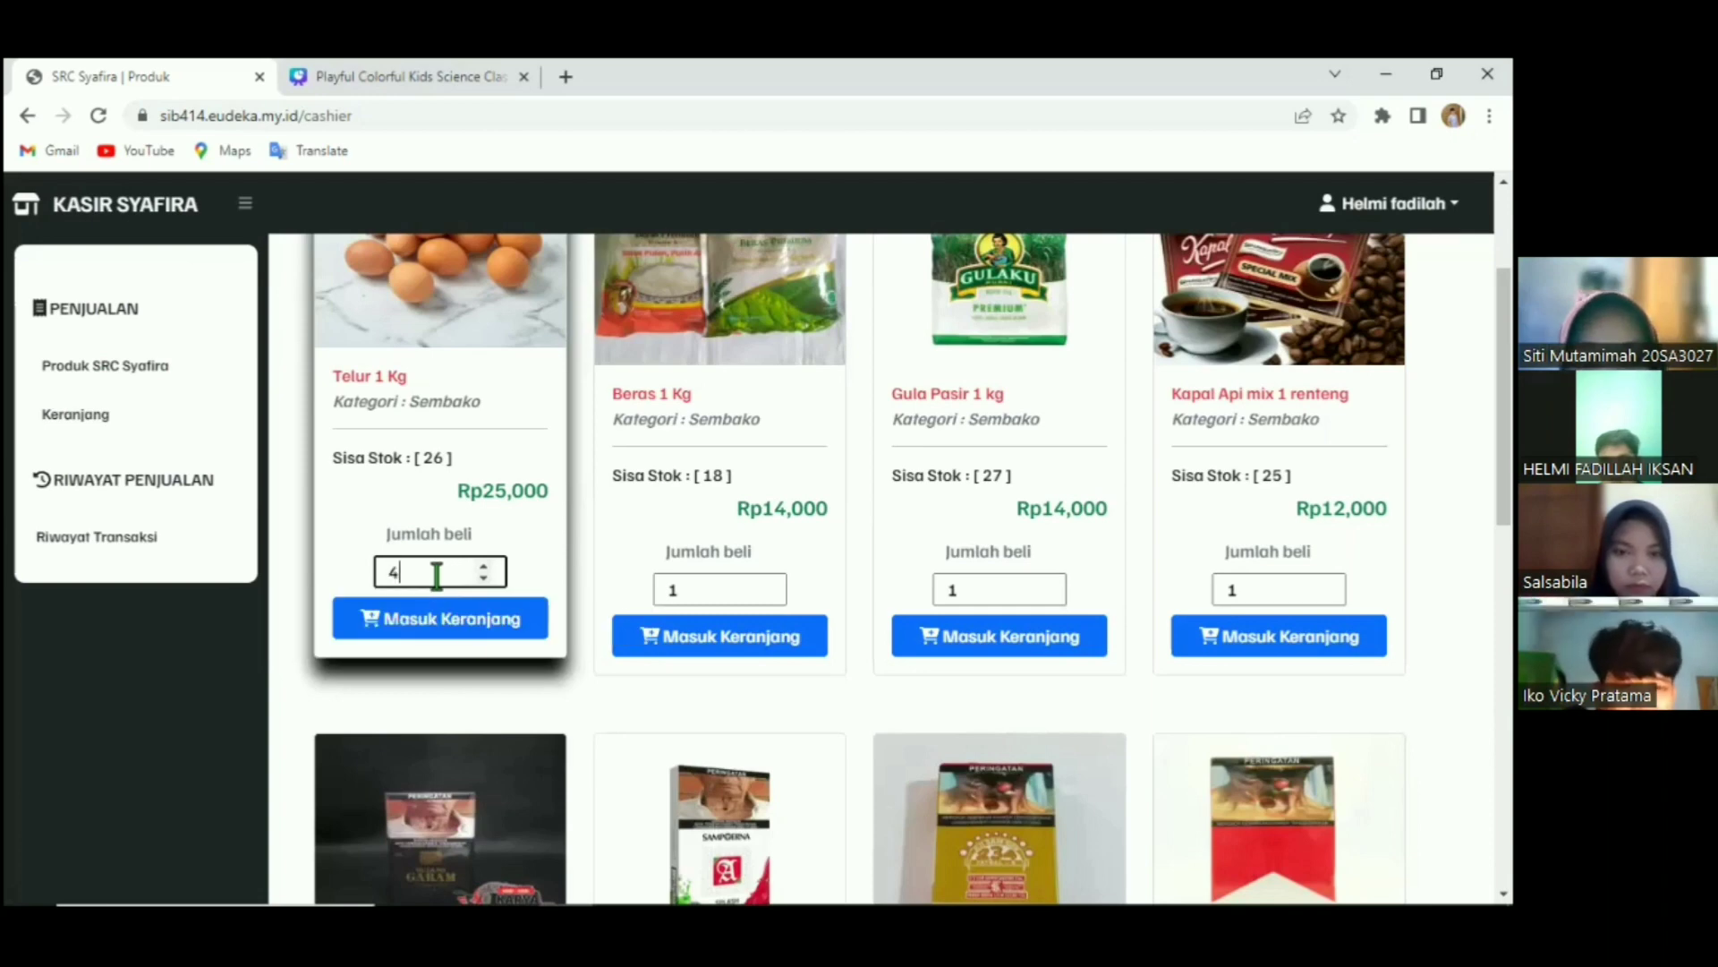
{"action": "type", "text": "0"}
{"action": "left_click_drag", "start_coordinate": [444, 458], "coordinate": [423, 468]}
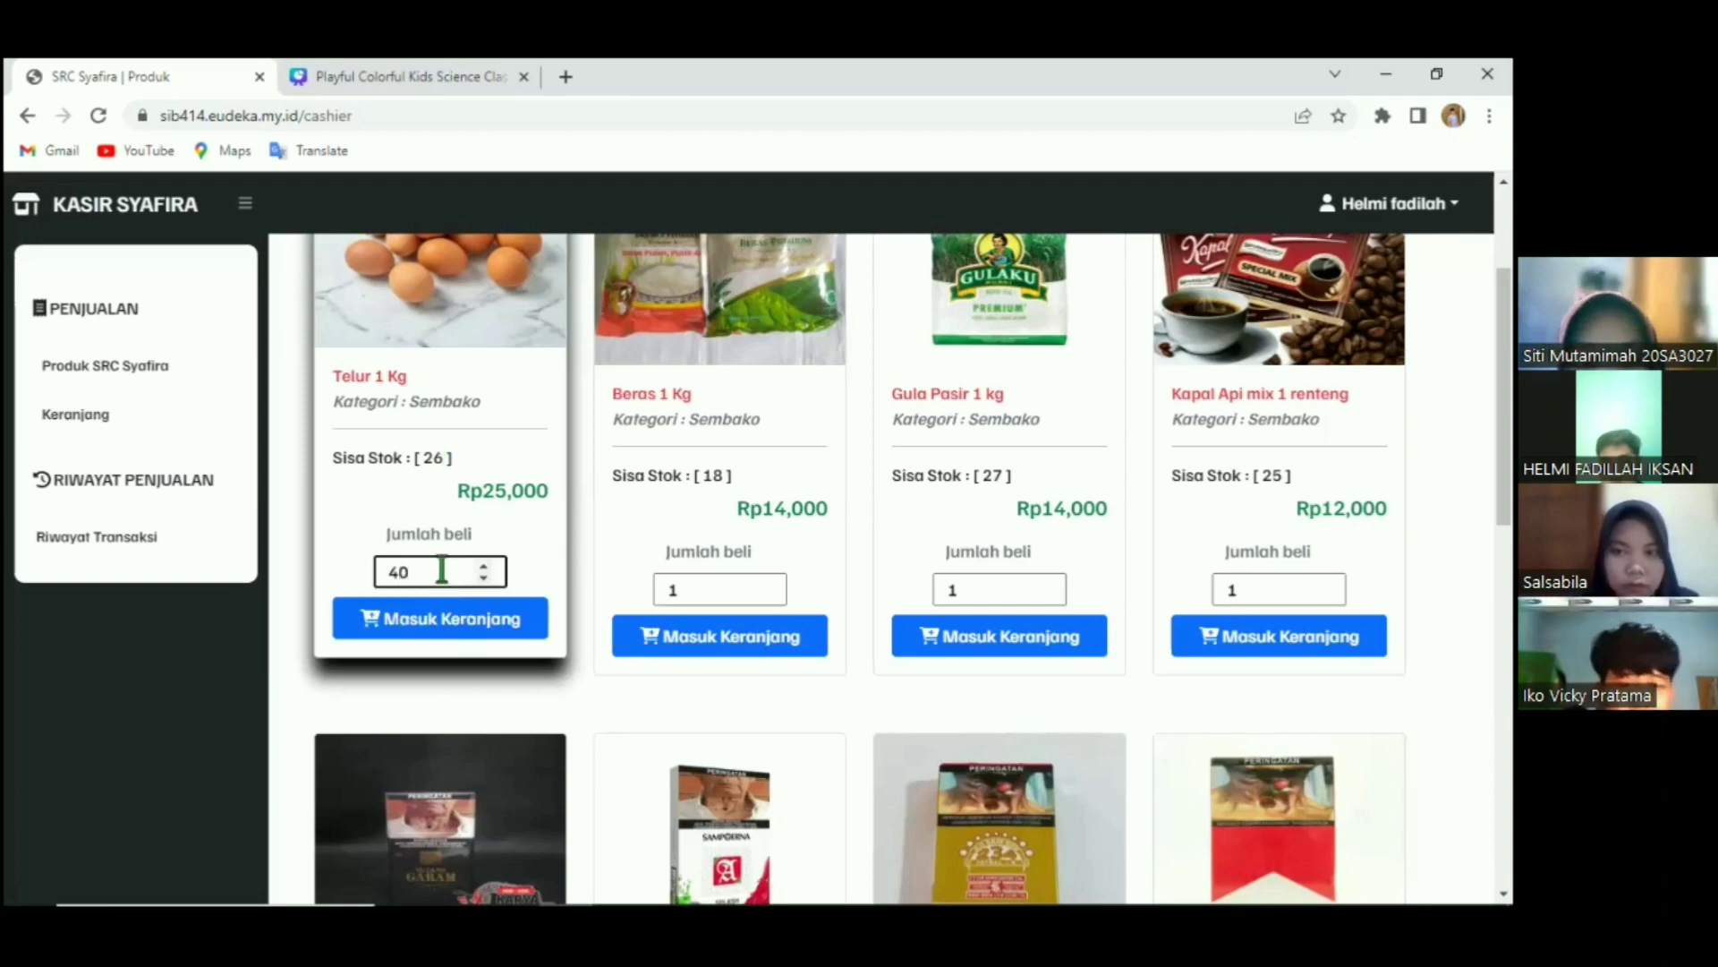
{"action": "left_click", "coordinate": [480, 635]}
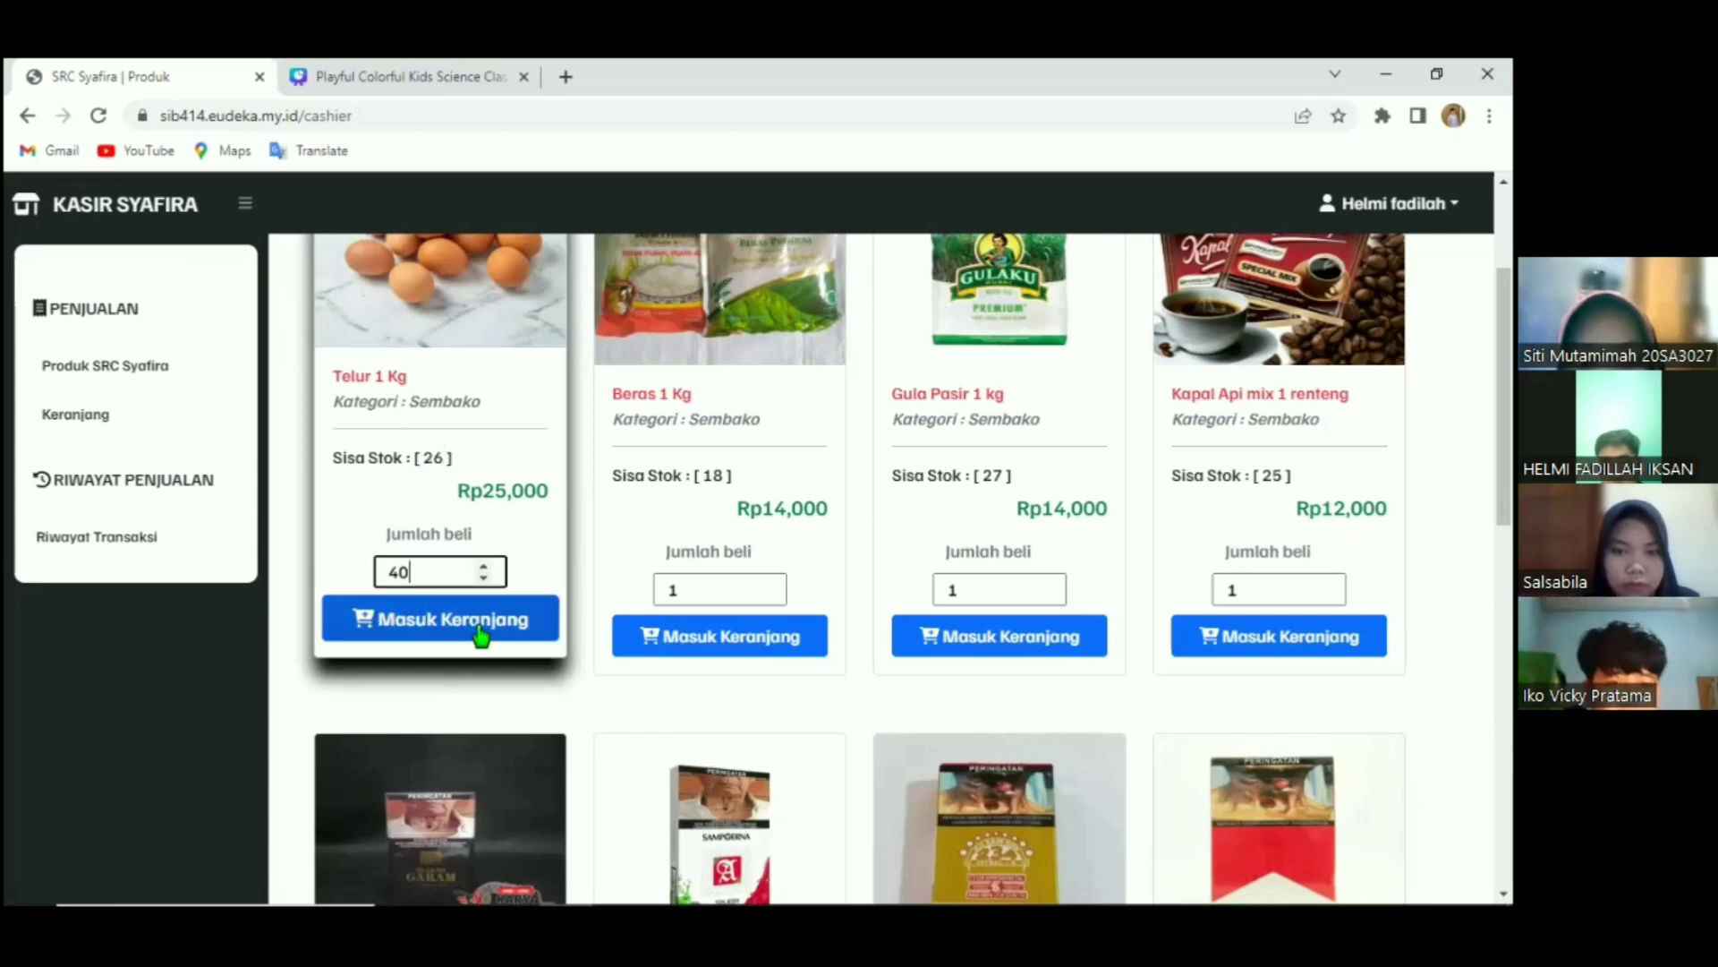
{"action": "left_click", "coordinate": [480, 635]}
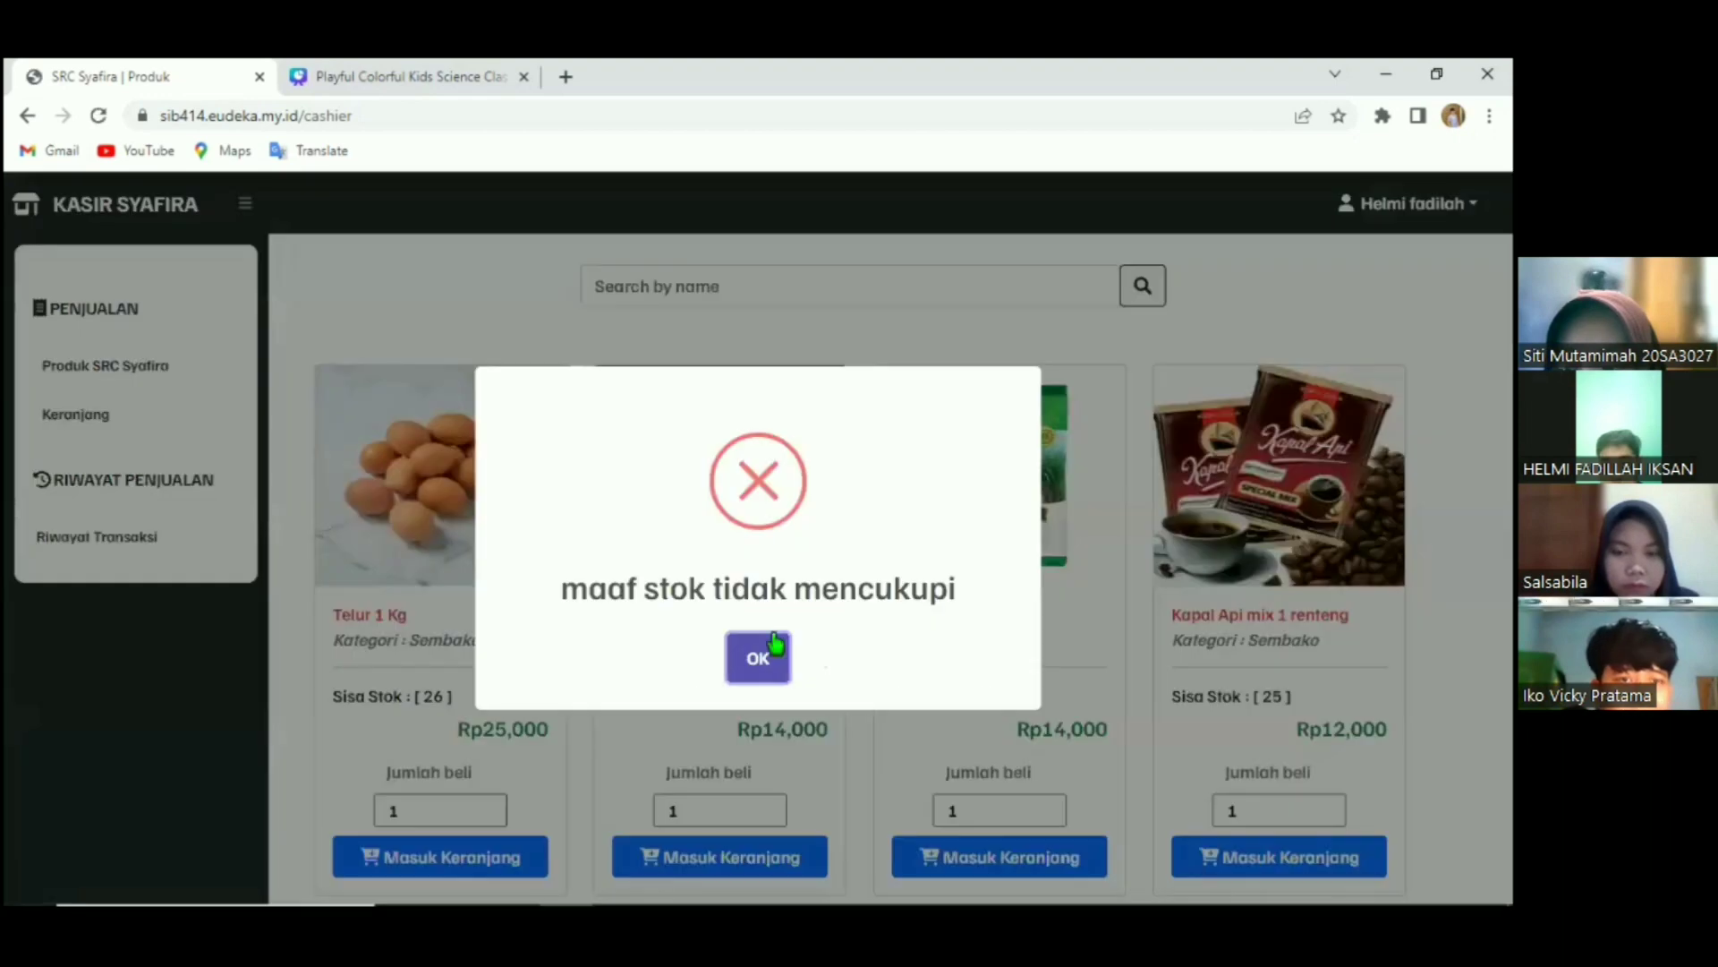
{"action": "left_click", "coordinate": [773, 644]}
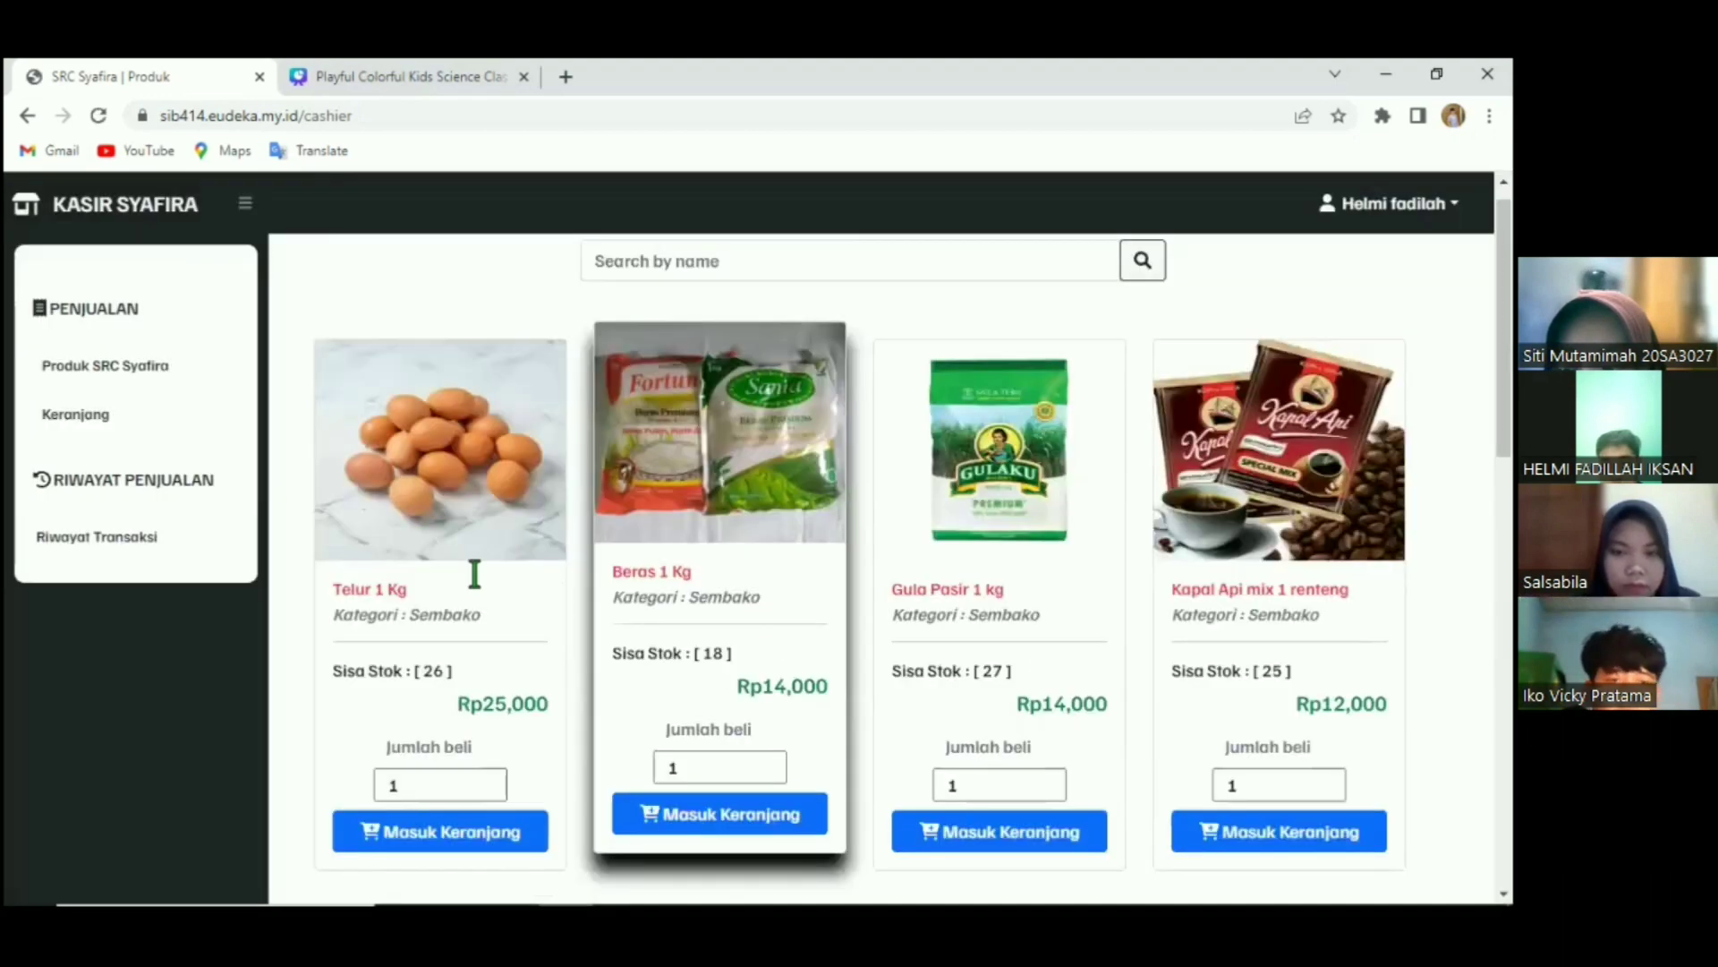
Add 2 Telur 1 Kg to the cart.
{"action": "scroll", "coordinate": [475, 574], "scroll_direction": "down", "scroll_amount": 2}
{"action": "left_click", "coordinate": [483, 566]}
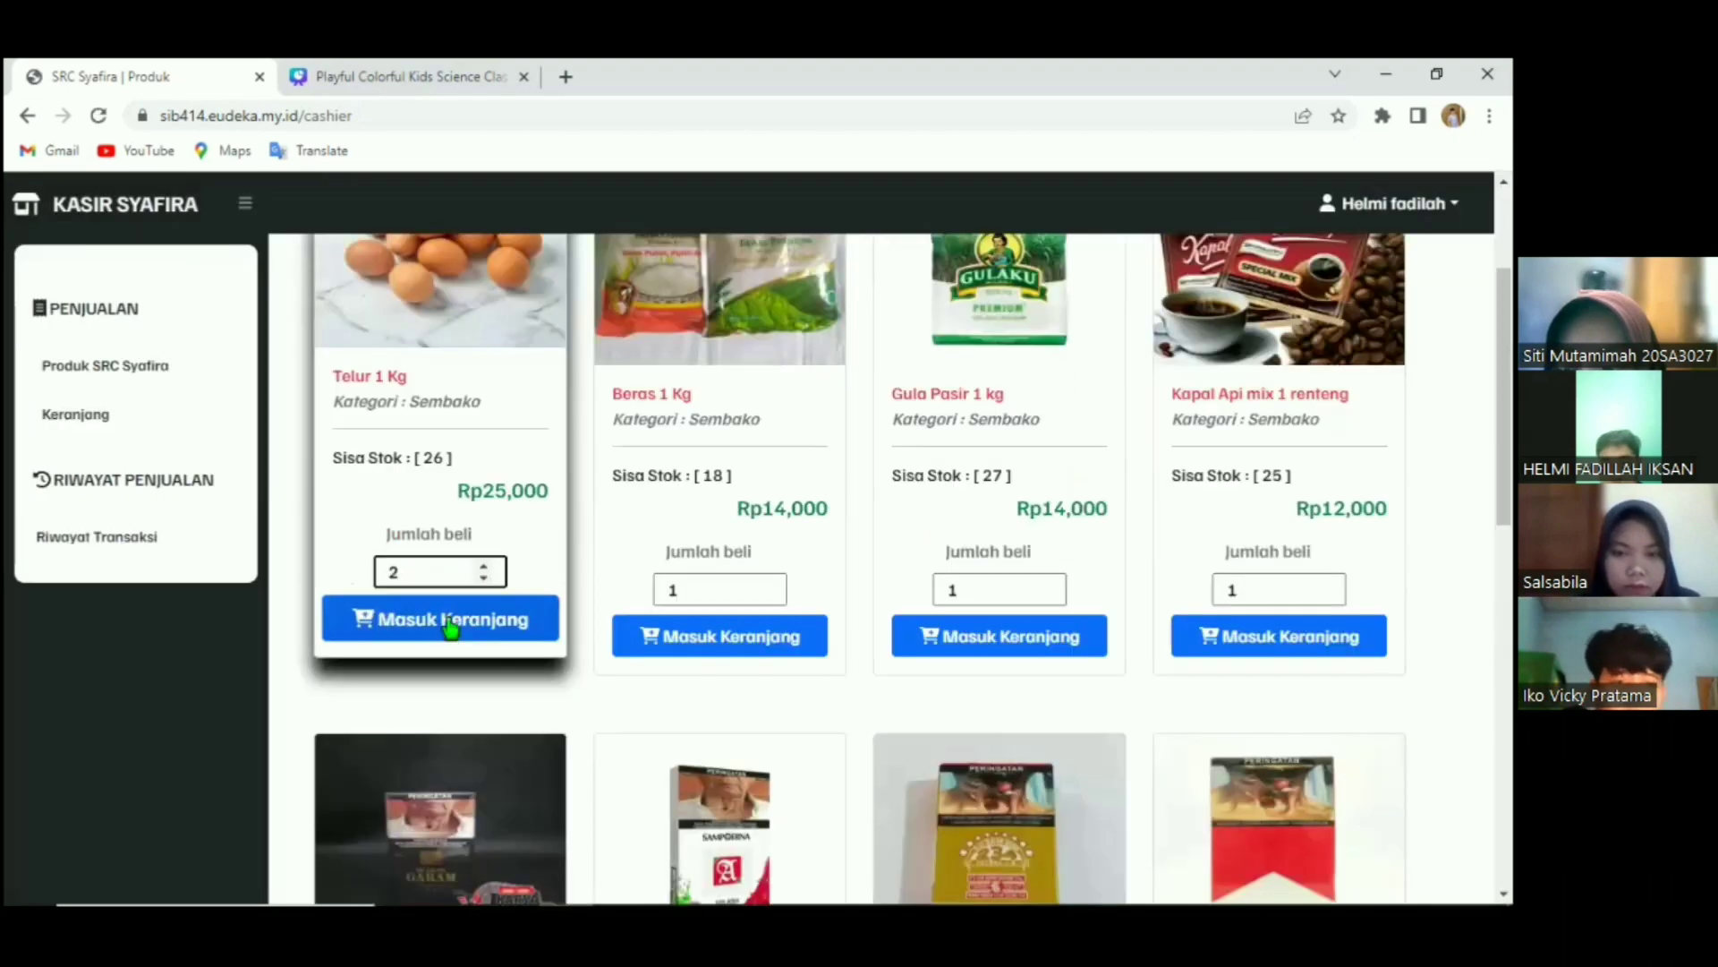
{"action": "left_click", "coordinate": [519, 632]}
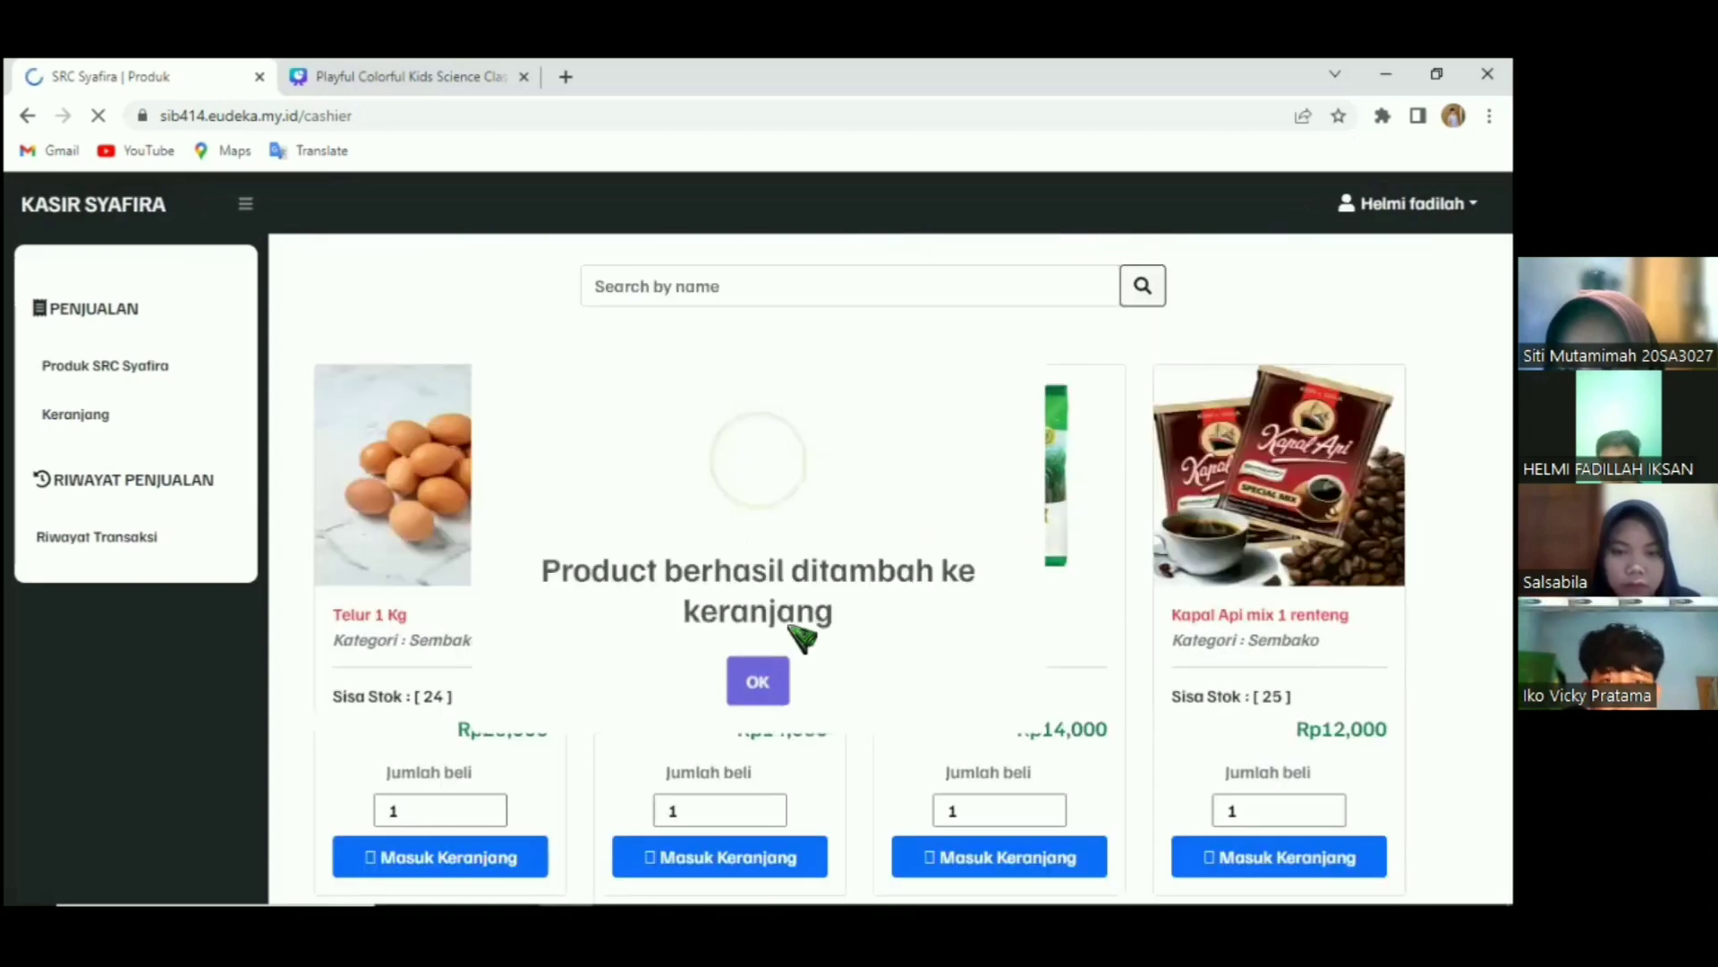
{"action": "left_click", "coordinate": [757, 677]}
Add 3 Beras 1 Kg to the cart.
{"action": "scroll", "coordinate": [719, 682], "scroll_direction": "down", "scroll_amount": 1}
{"action": "left_click", "coordinate": [718, 682]}
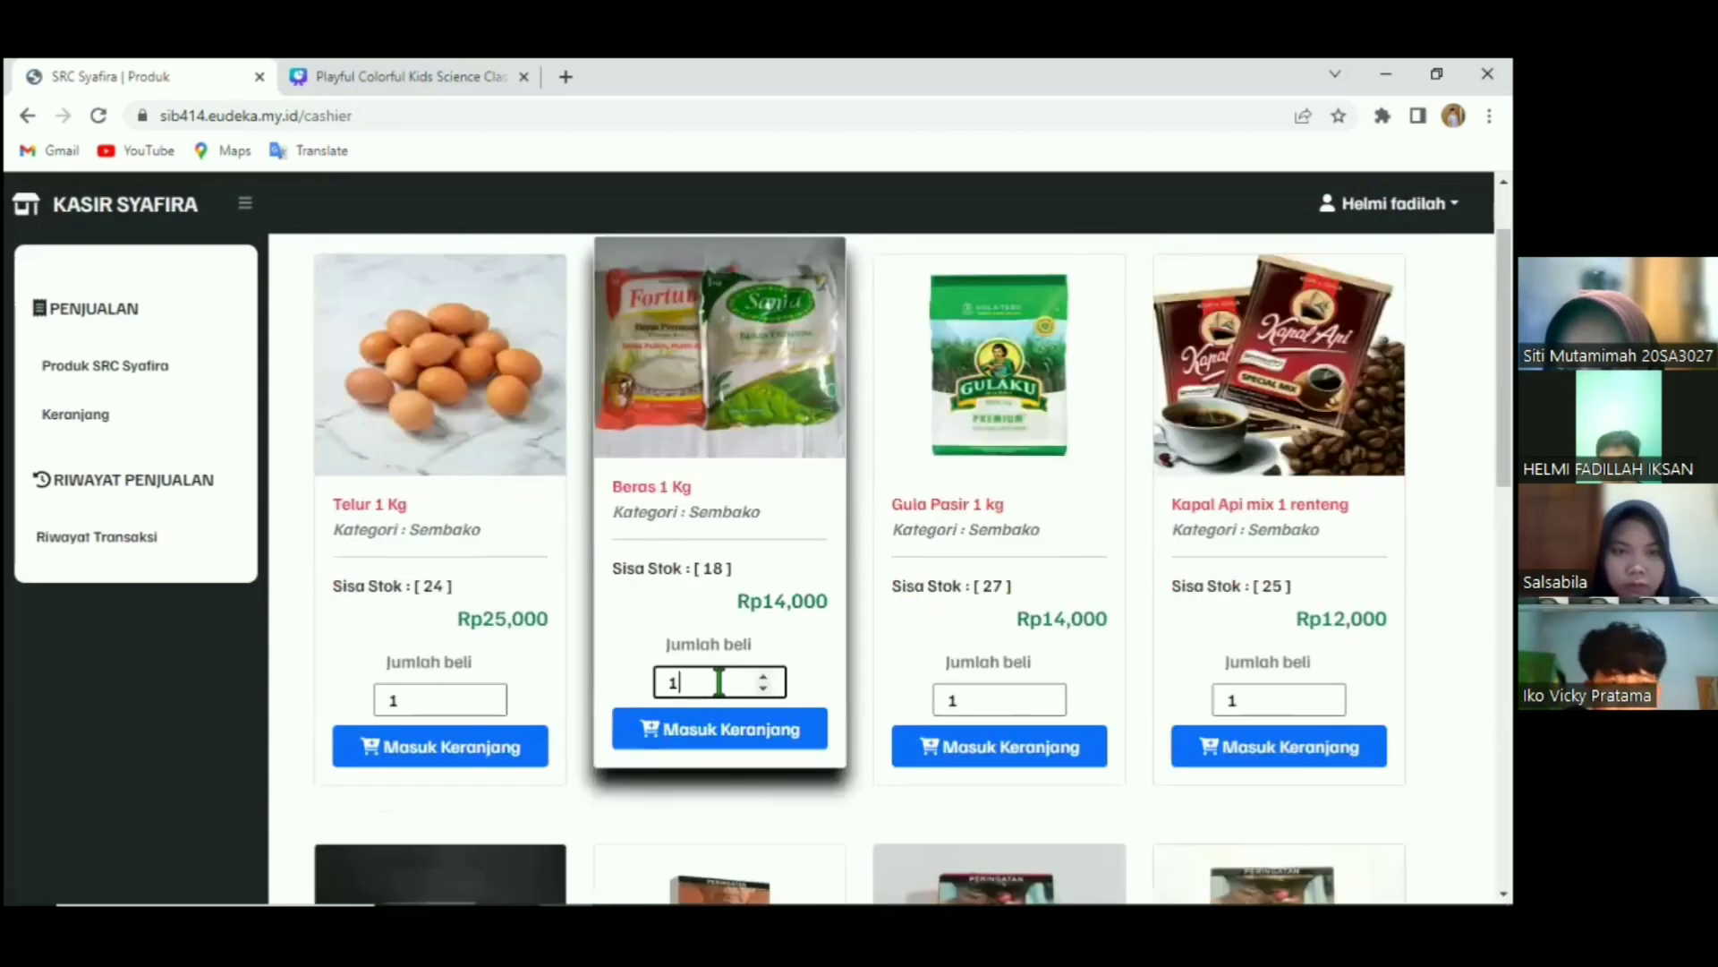
{"action": "type", "text": "3"}
{"action": "left_click", "coordinate": [815, 716]}
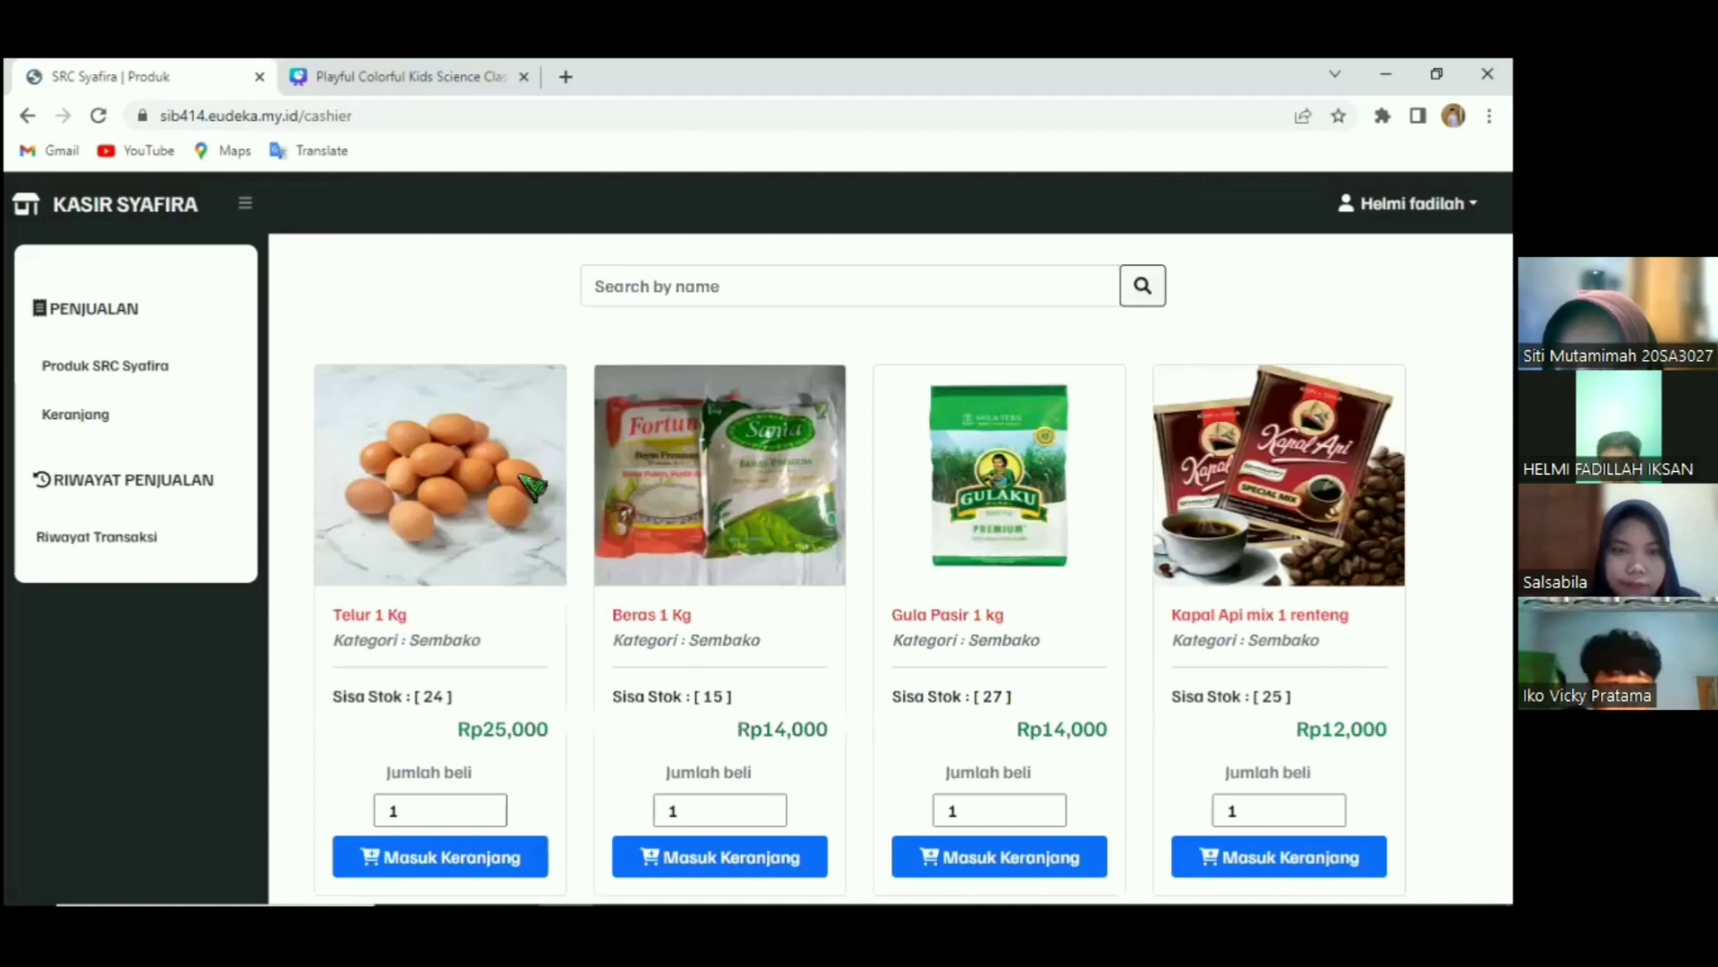
Open the cart and look over the payment amount area.
{"action": "left_click", "coordinate": [663, 398]}
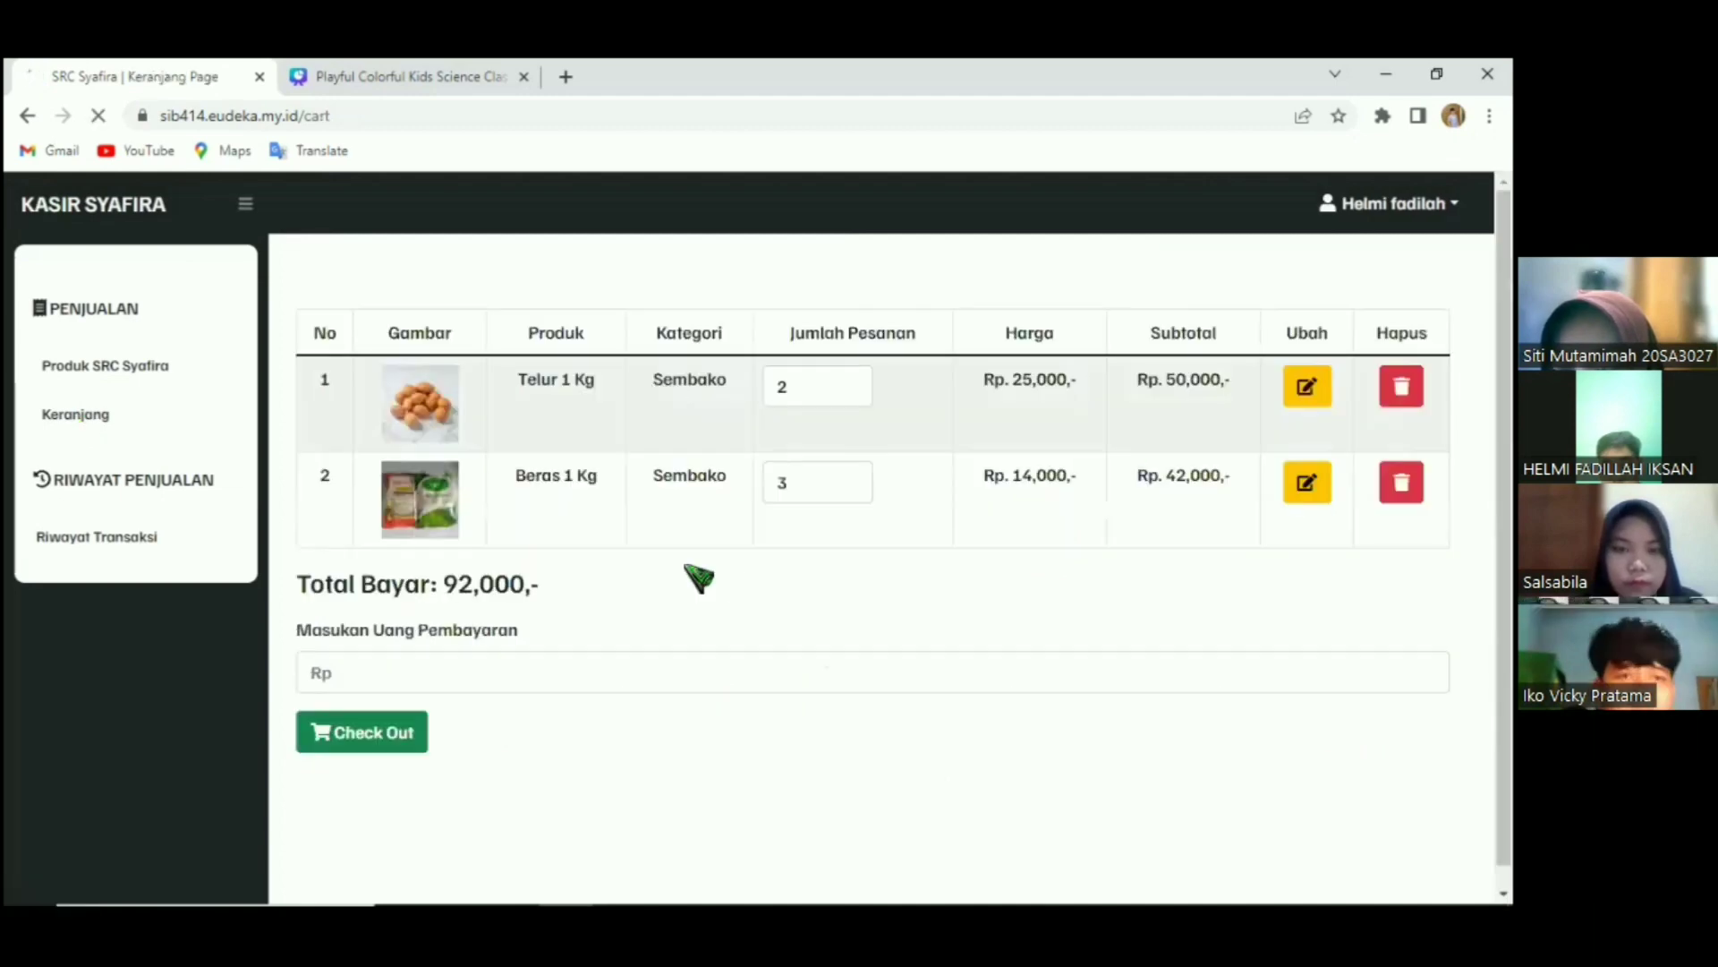
{"action": "scroll", "coordinate": [515, 620], "scroll_direction": "down", "scroll_amount": 1}
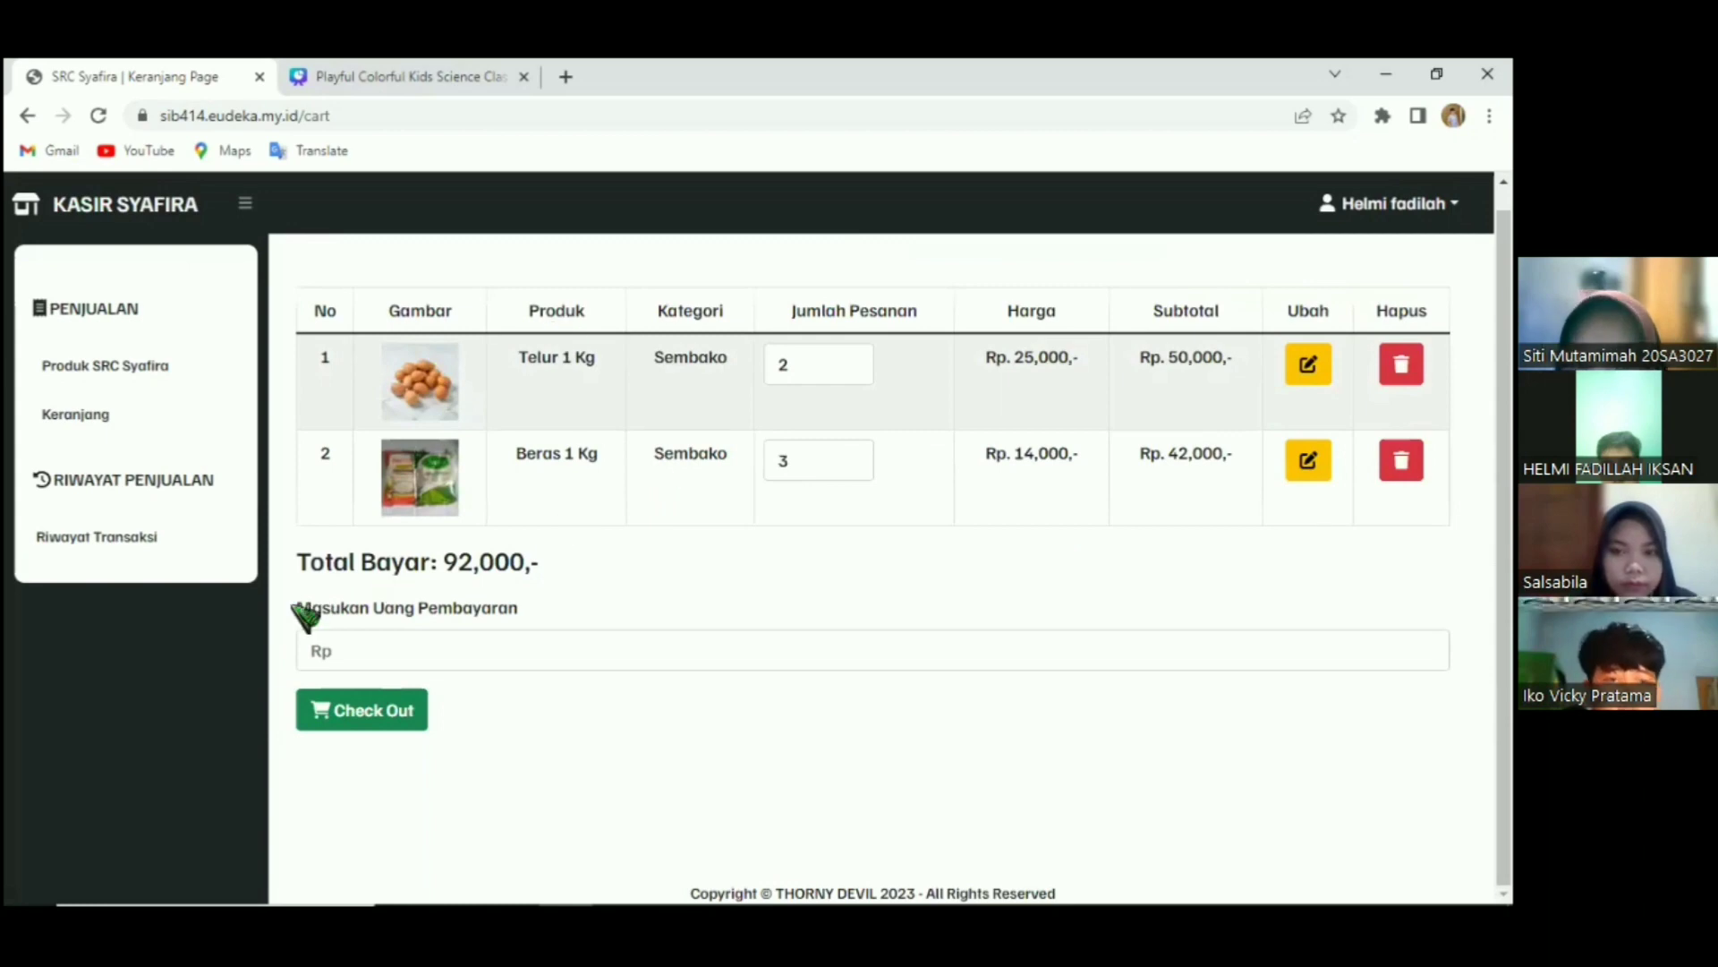
{"action": "triple_click", "coordinate": [643, 610]}
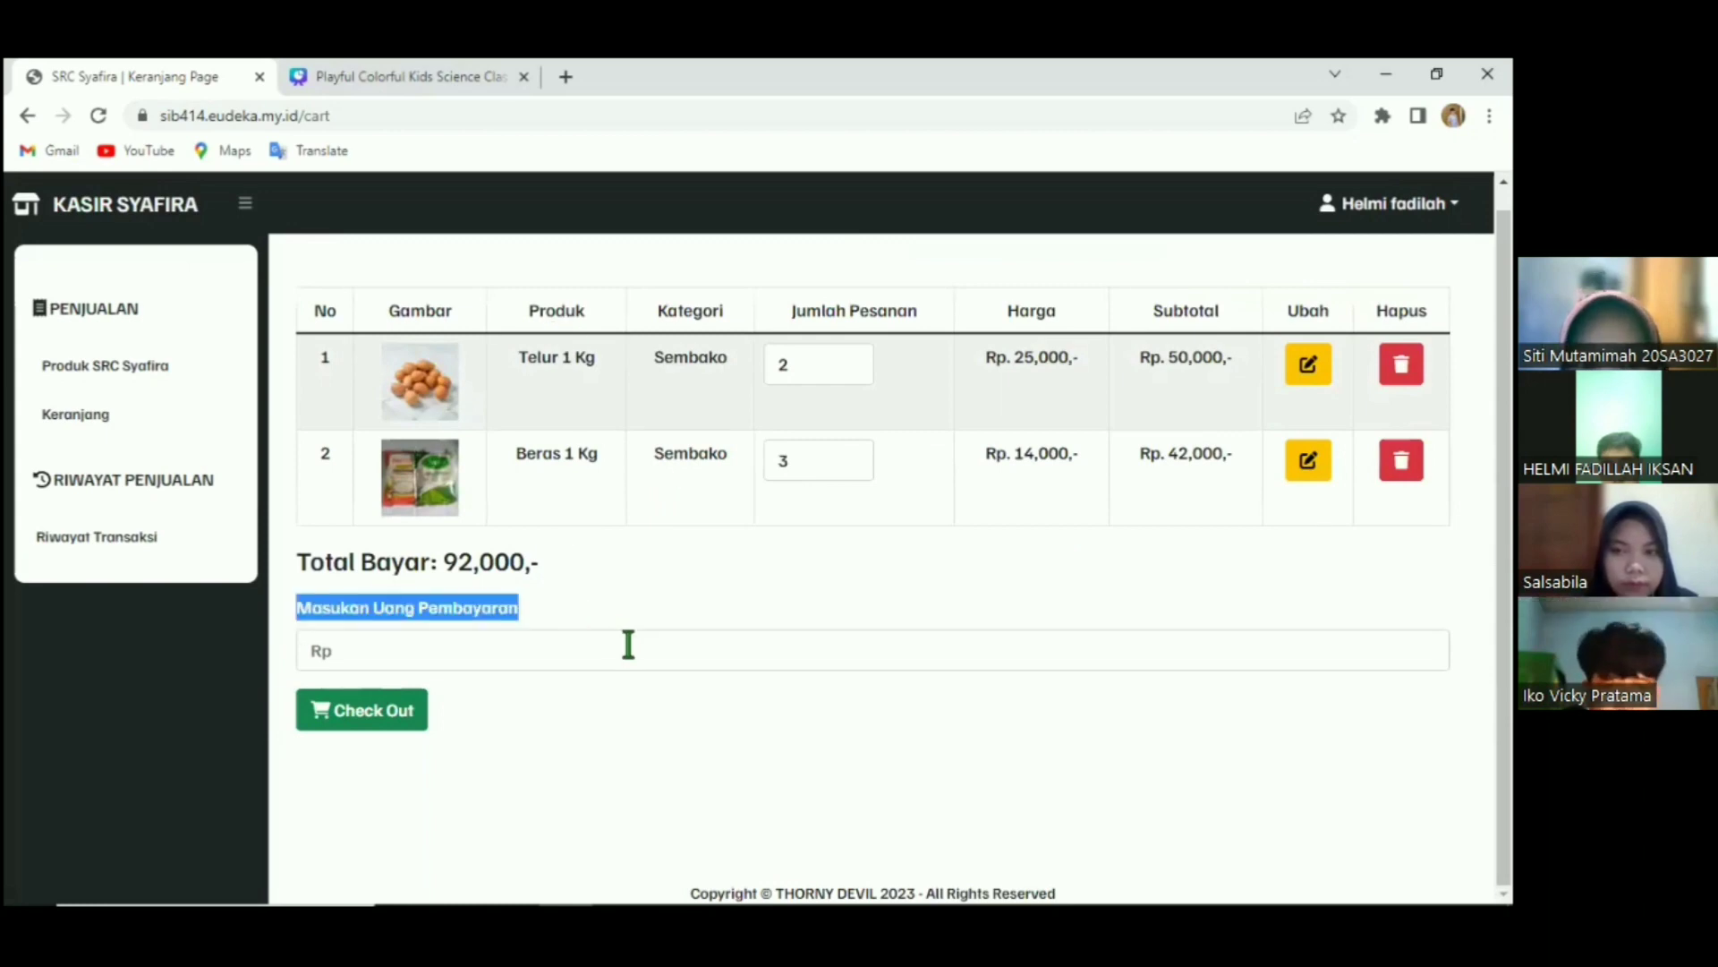
{"action": "left_click", "coordinate": [628, 644]}
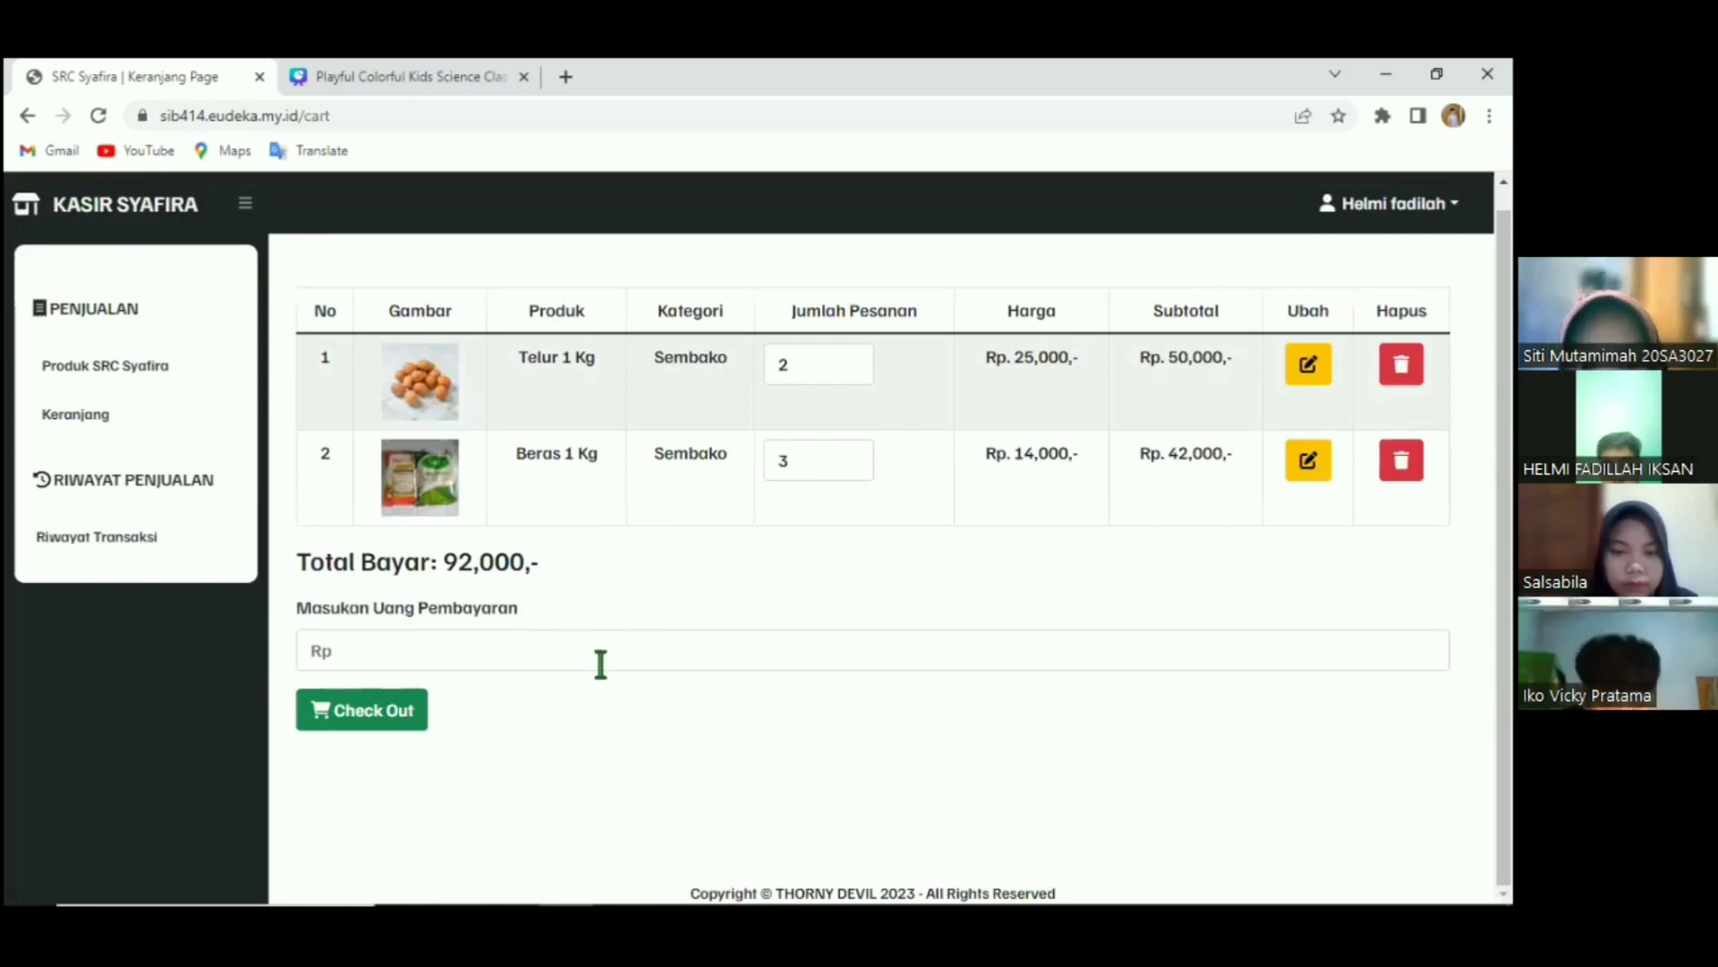
{"action": "left_click", "coordinate": [707, 655]}
{"action": "left_click", "coordinate": [825, 389]}
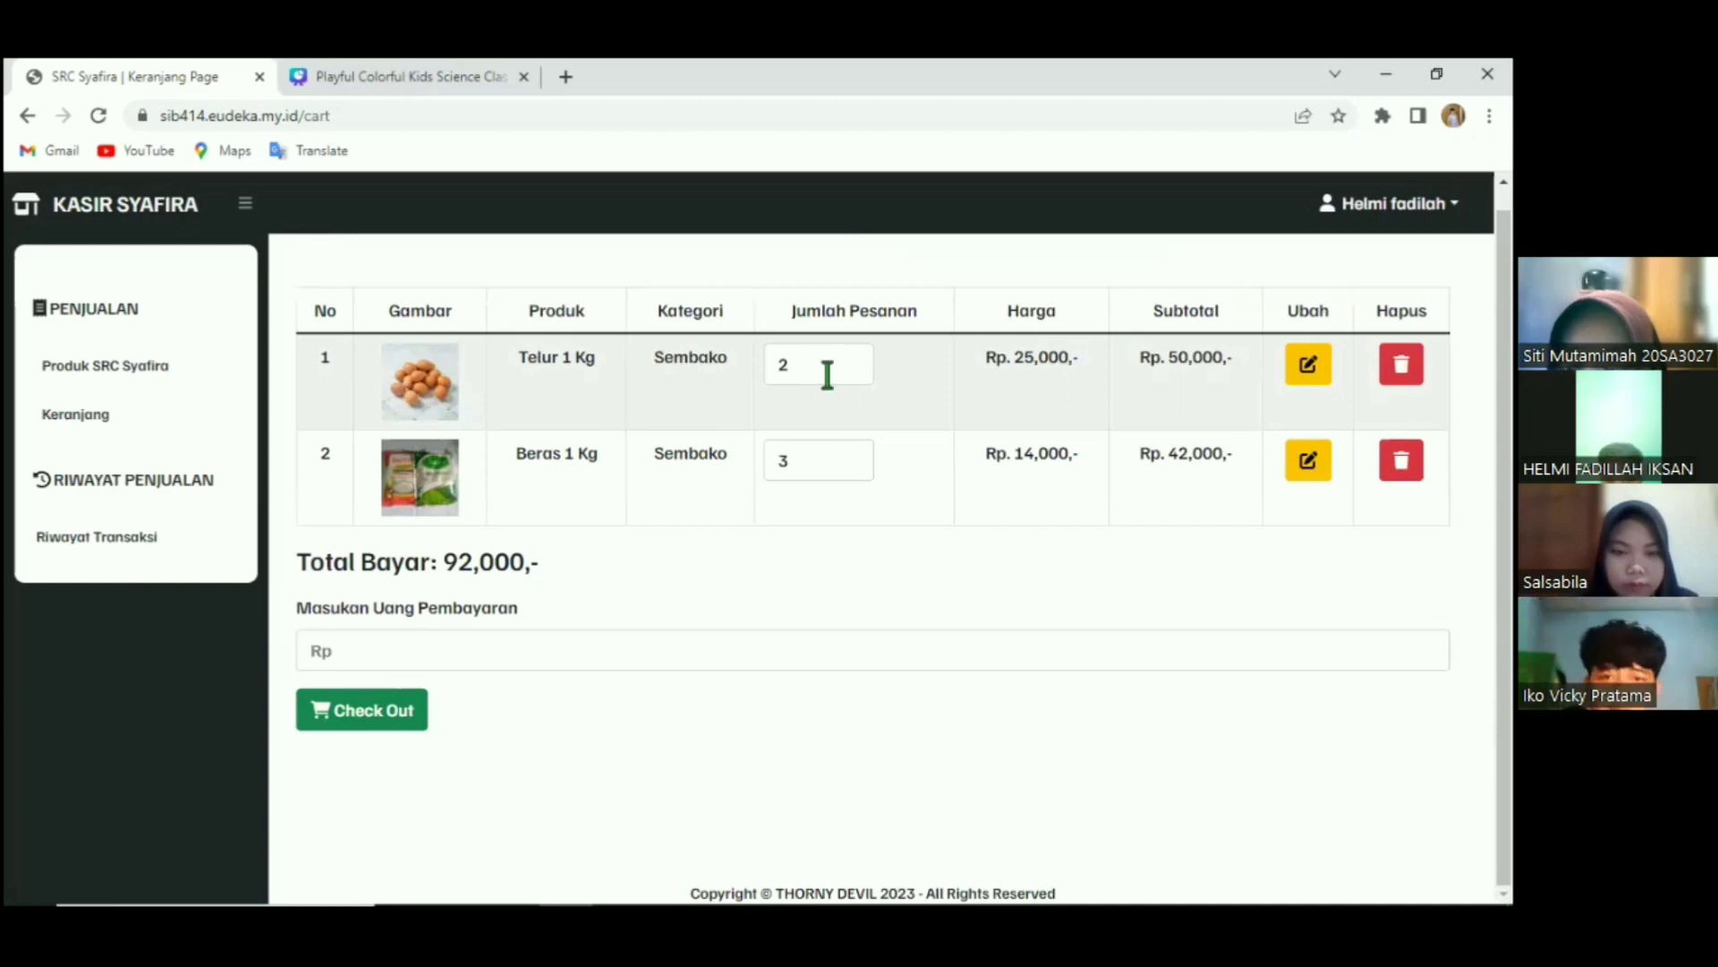
Raise the Telur cart quantity from 2 to 3, bringing the total to Rp117,000.
{"action": "left_click", "coordinate": [827, 374]}
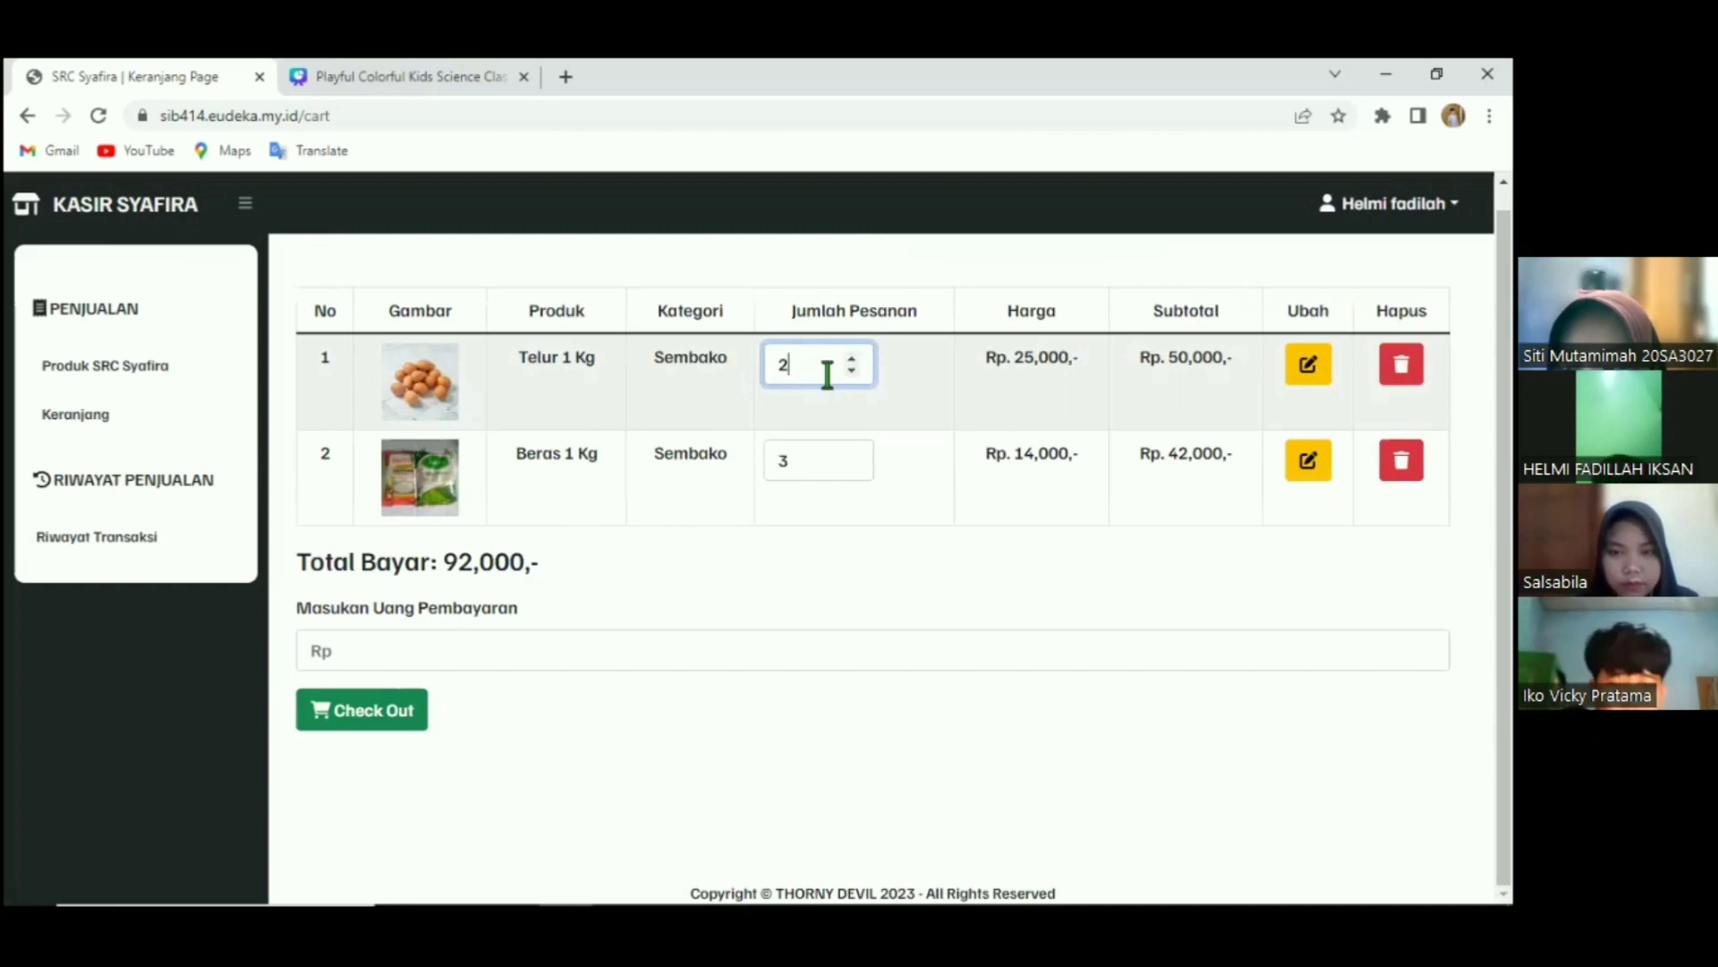
{"action": "key", "text": "Up"}
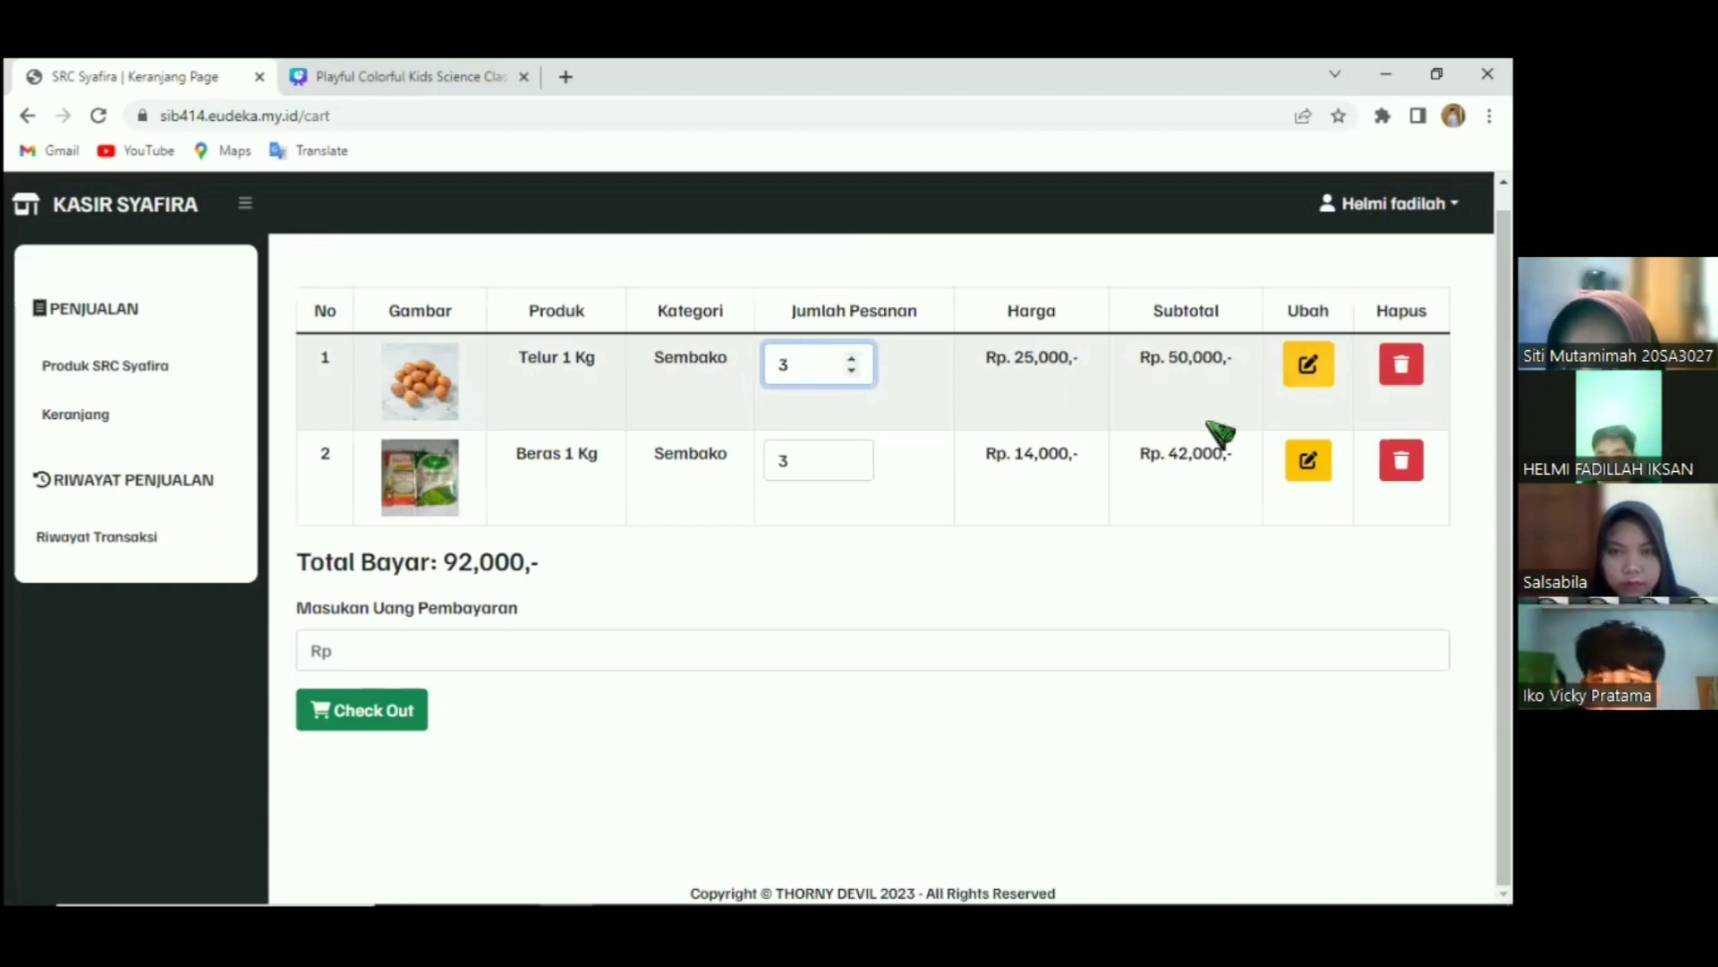
{"action": "left_click", "coordinate": [1309, 364]}
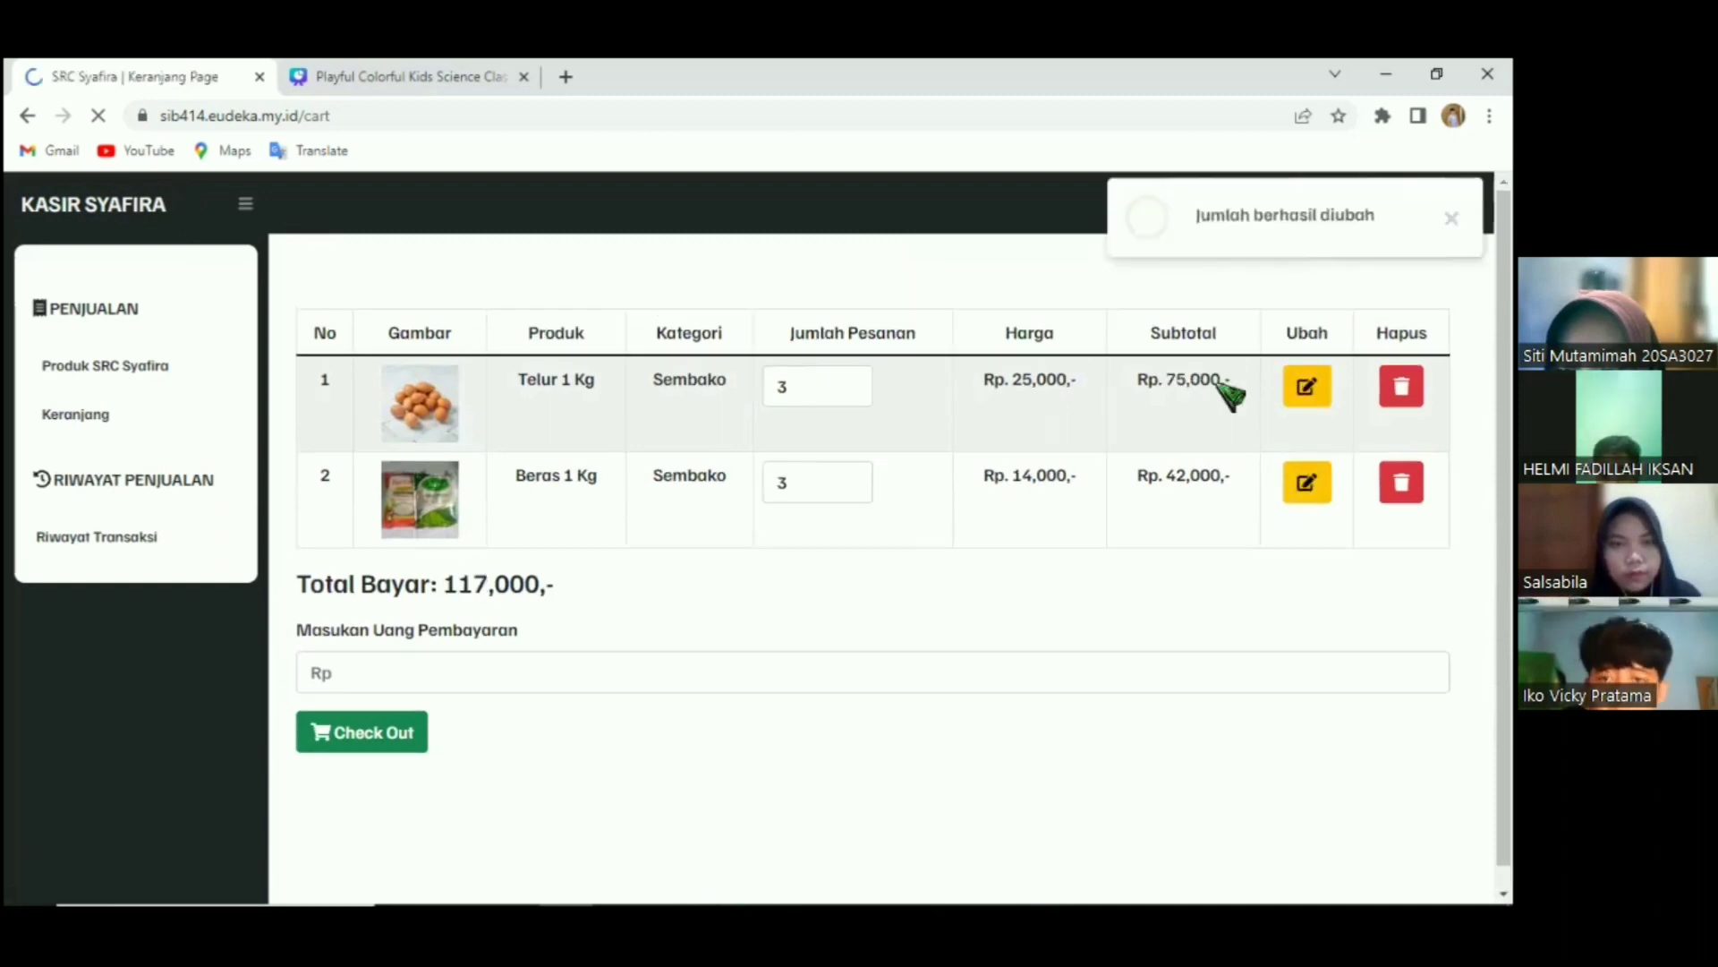
{"action": "left_click_drag", "start_coordinate": [1226, 381], "coordinate": [1214, 381]}
{"action": "left_click_drag", "start_coordinate": [568, 589], "coordinate": [431, 588]}
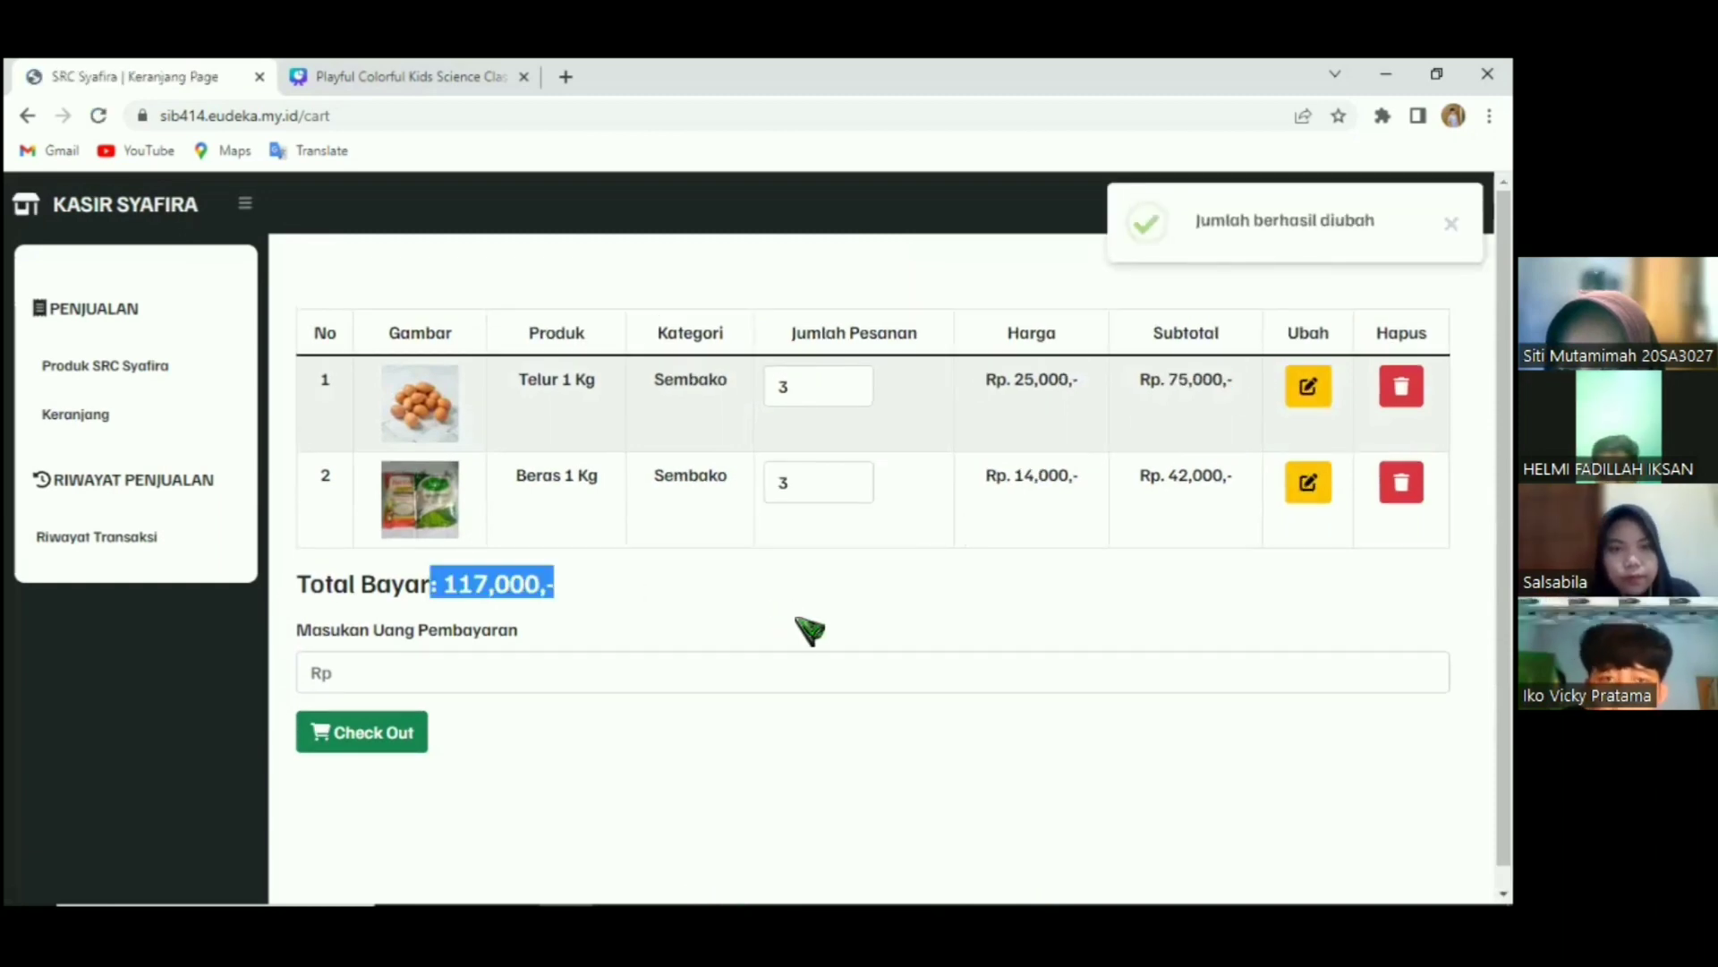
{"action": "left_click", "coordinate": [985, 550]}
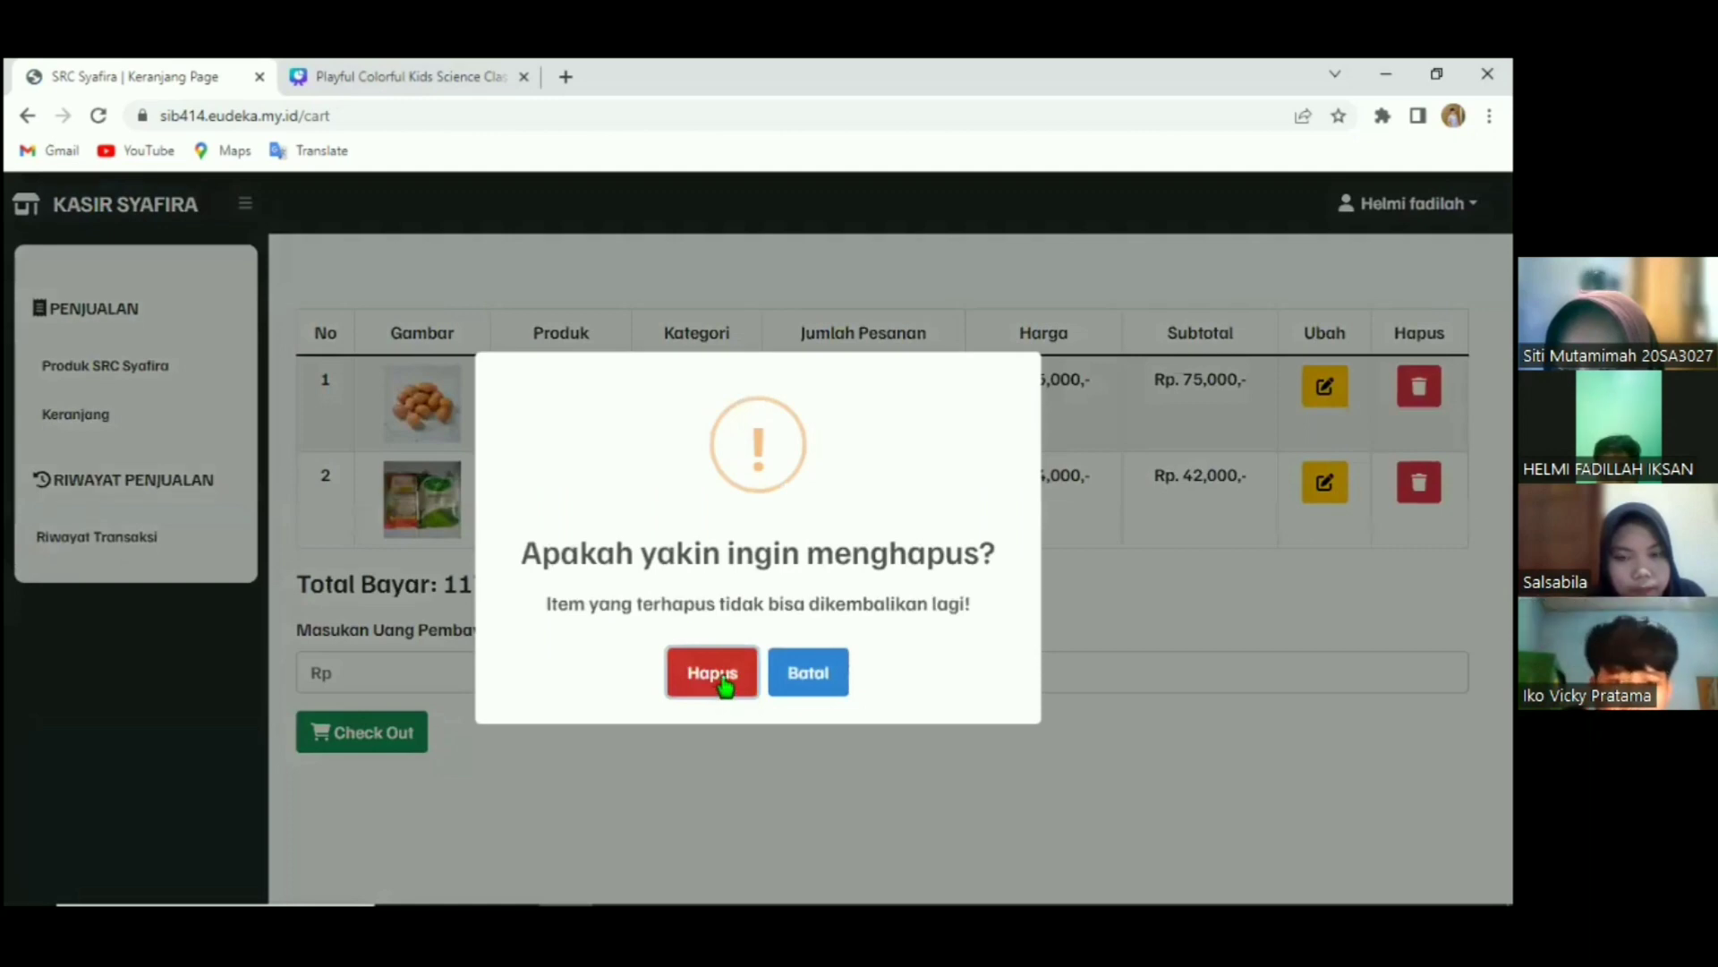
Confirm removing the rice, then attempt checkout with 70000 and dismiss the insufficient-payment alert.
{"action": "left_click", "coordinate": [725, 685]}
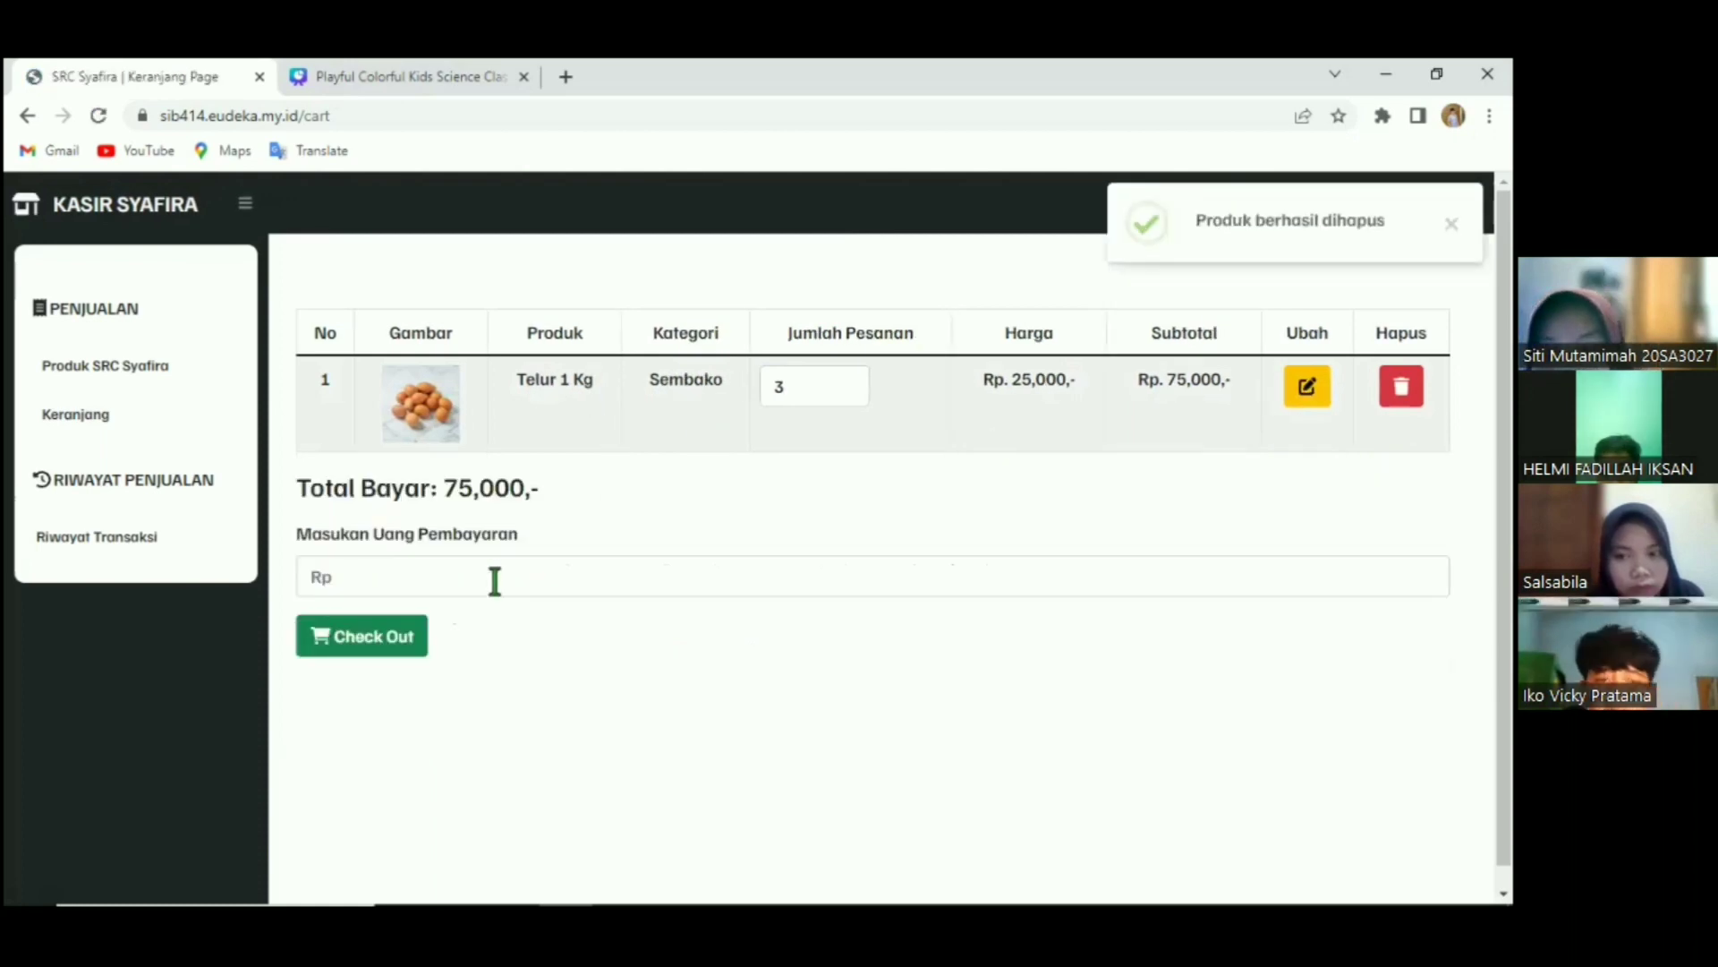
{"action": "left_click", "coordinate": [495, 580]}
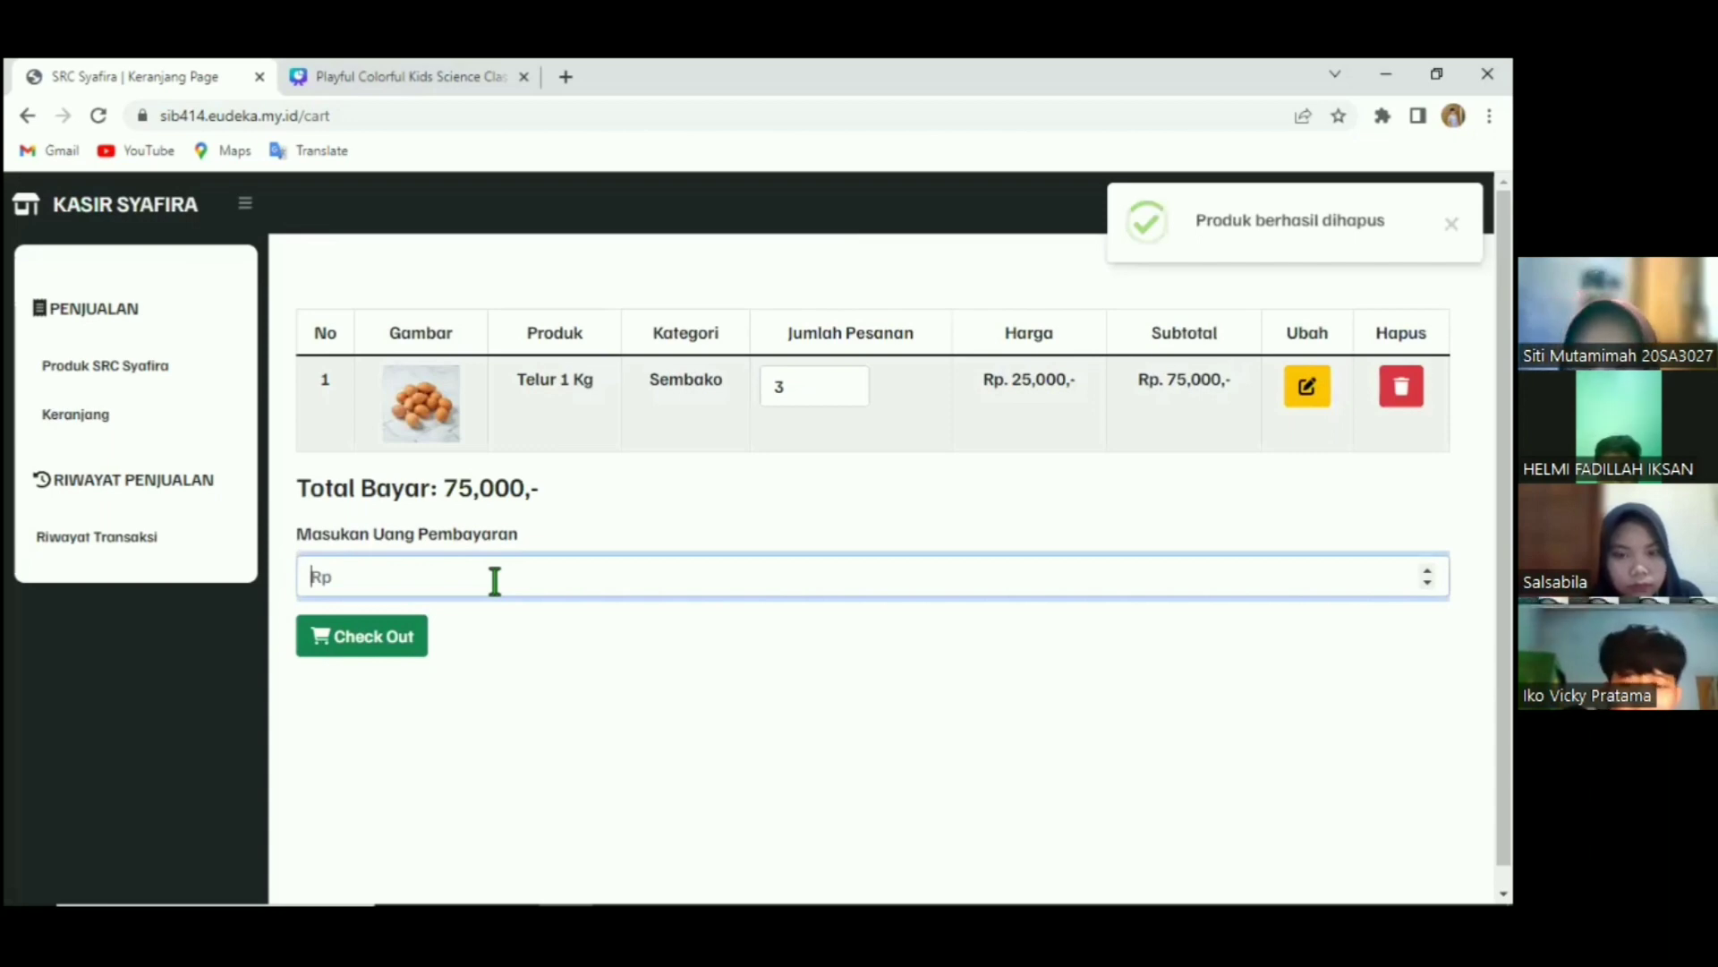
{"action": "type", "text": "70000"}
{"action": "left_click", "coordinate": [414, 638]}
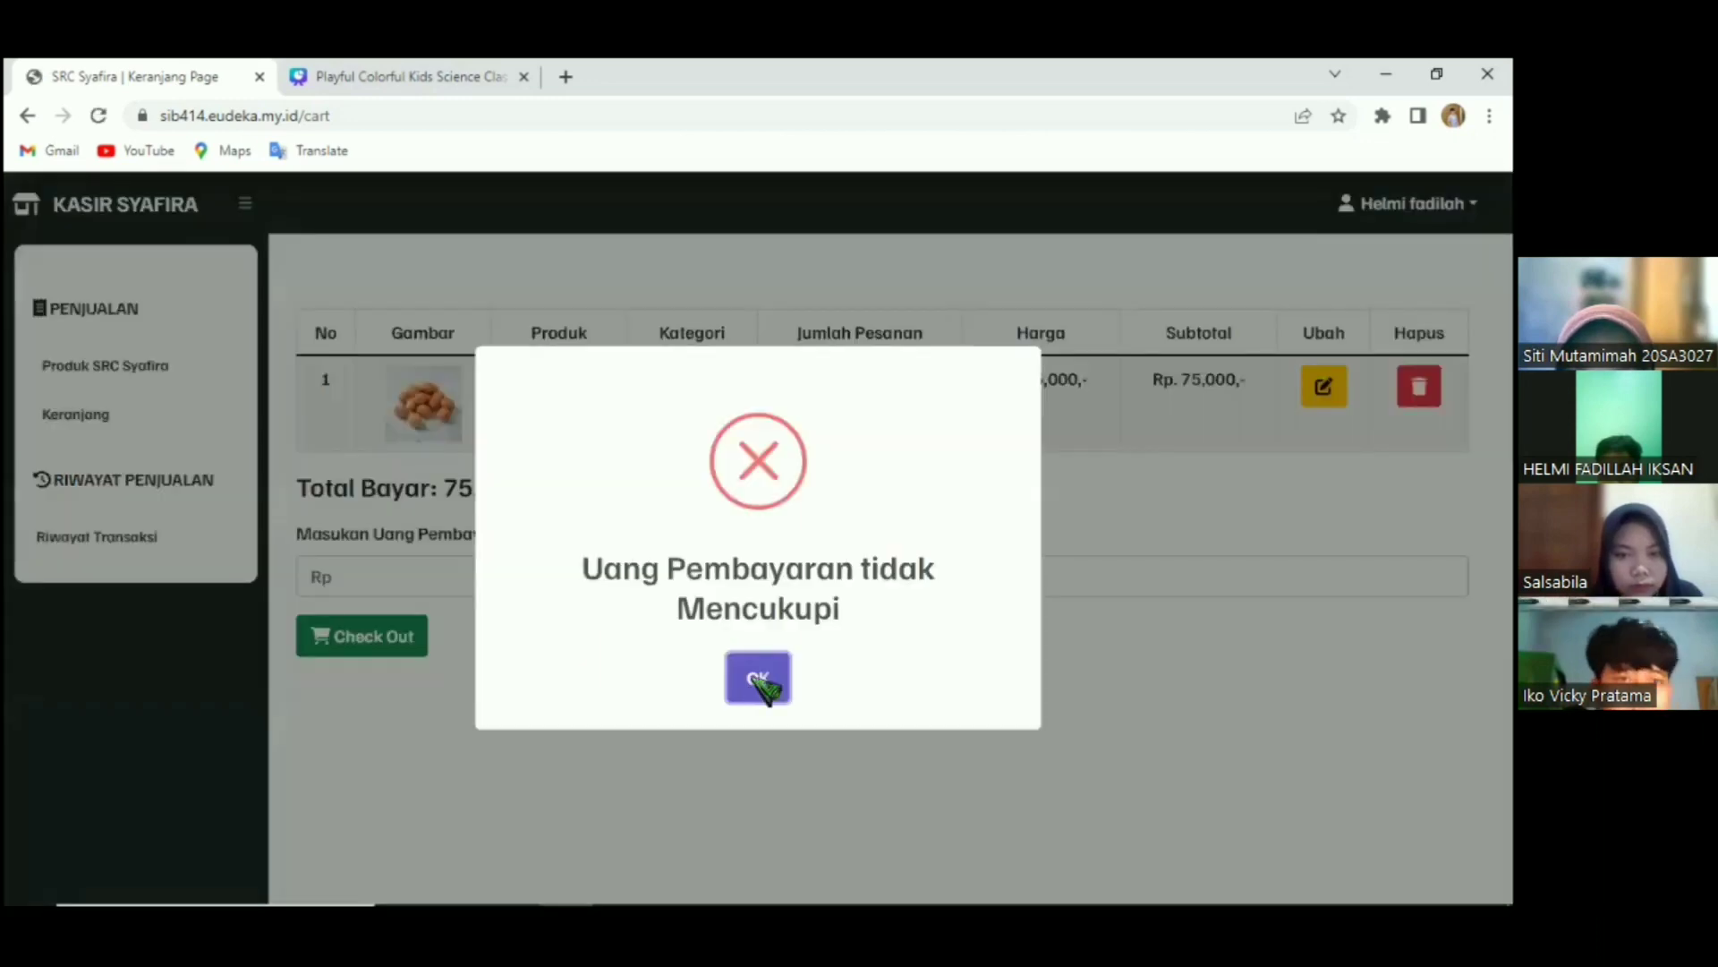
{"action": "left_click", "coordinate": [759, 680]}
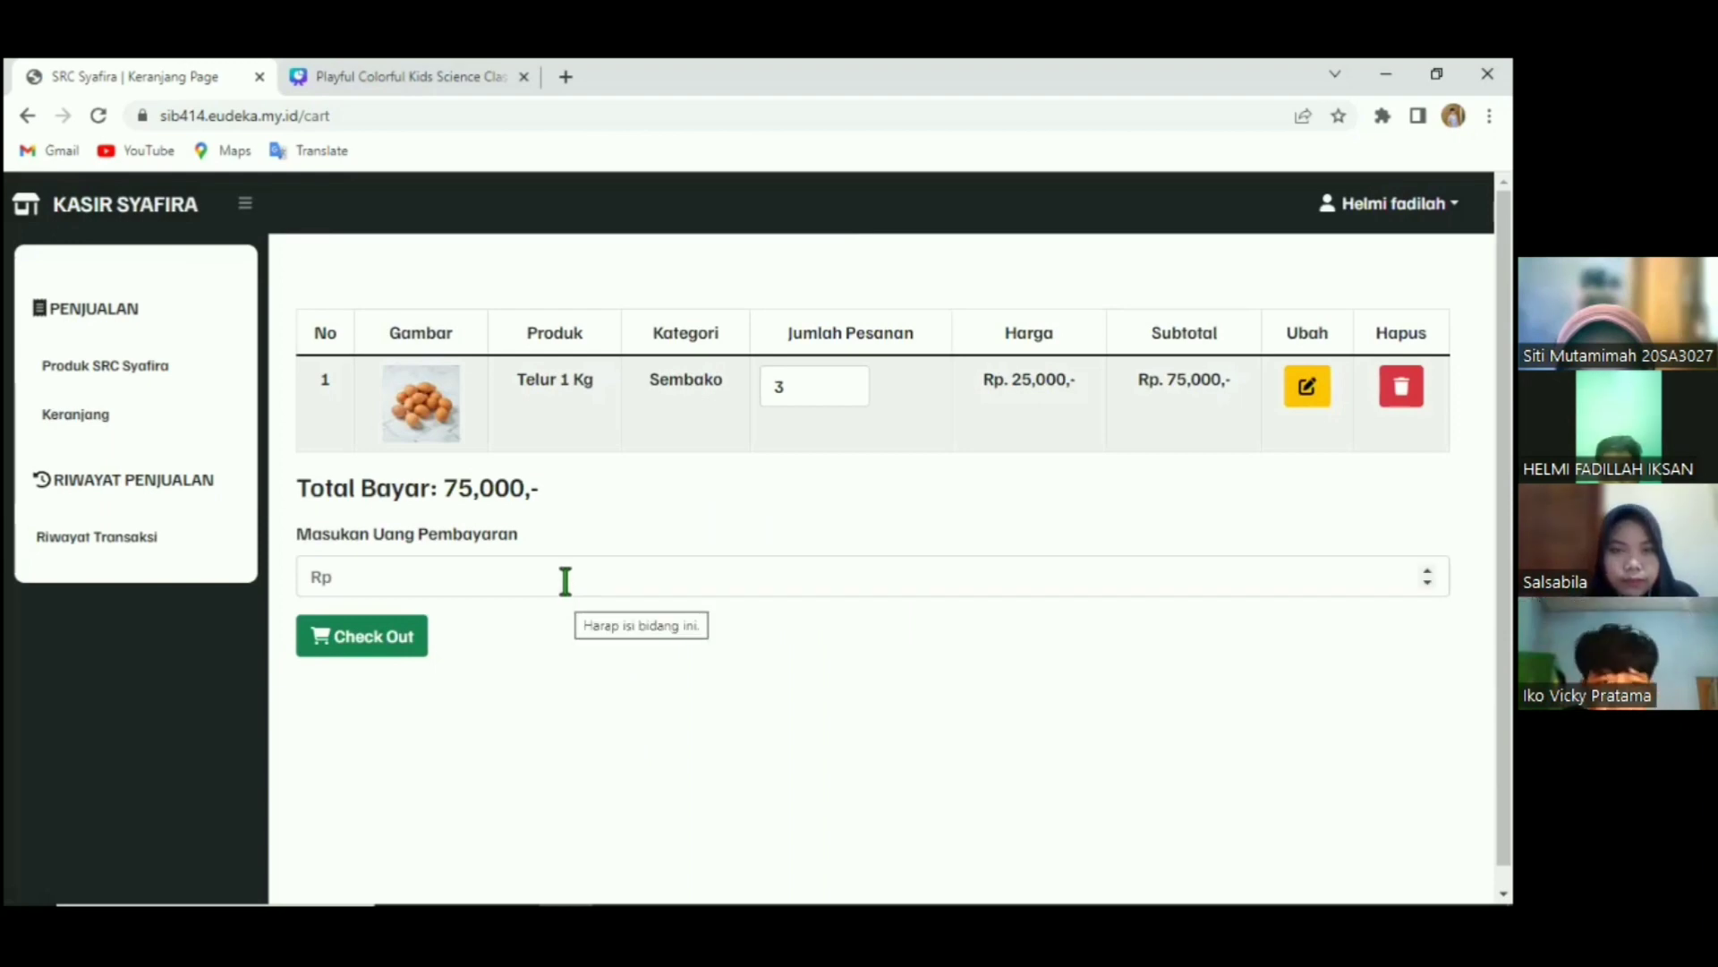
Check out paying 80000, leaving Rp5,000 change.
{"action": "left_click", "coordinate": [566, 580]}
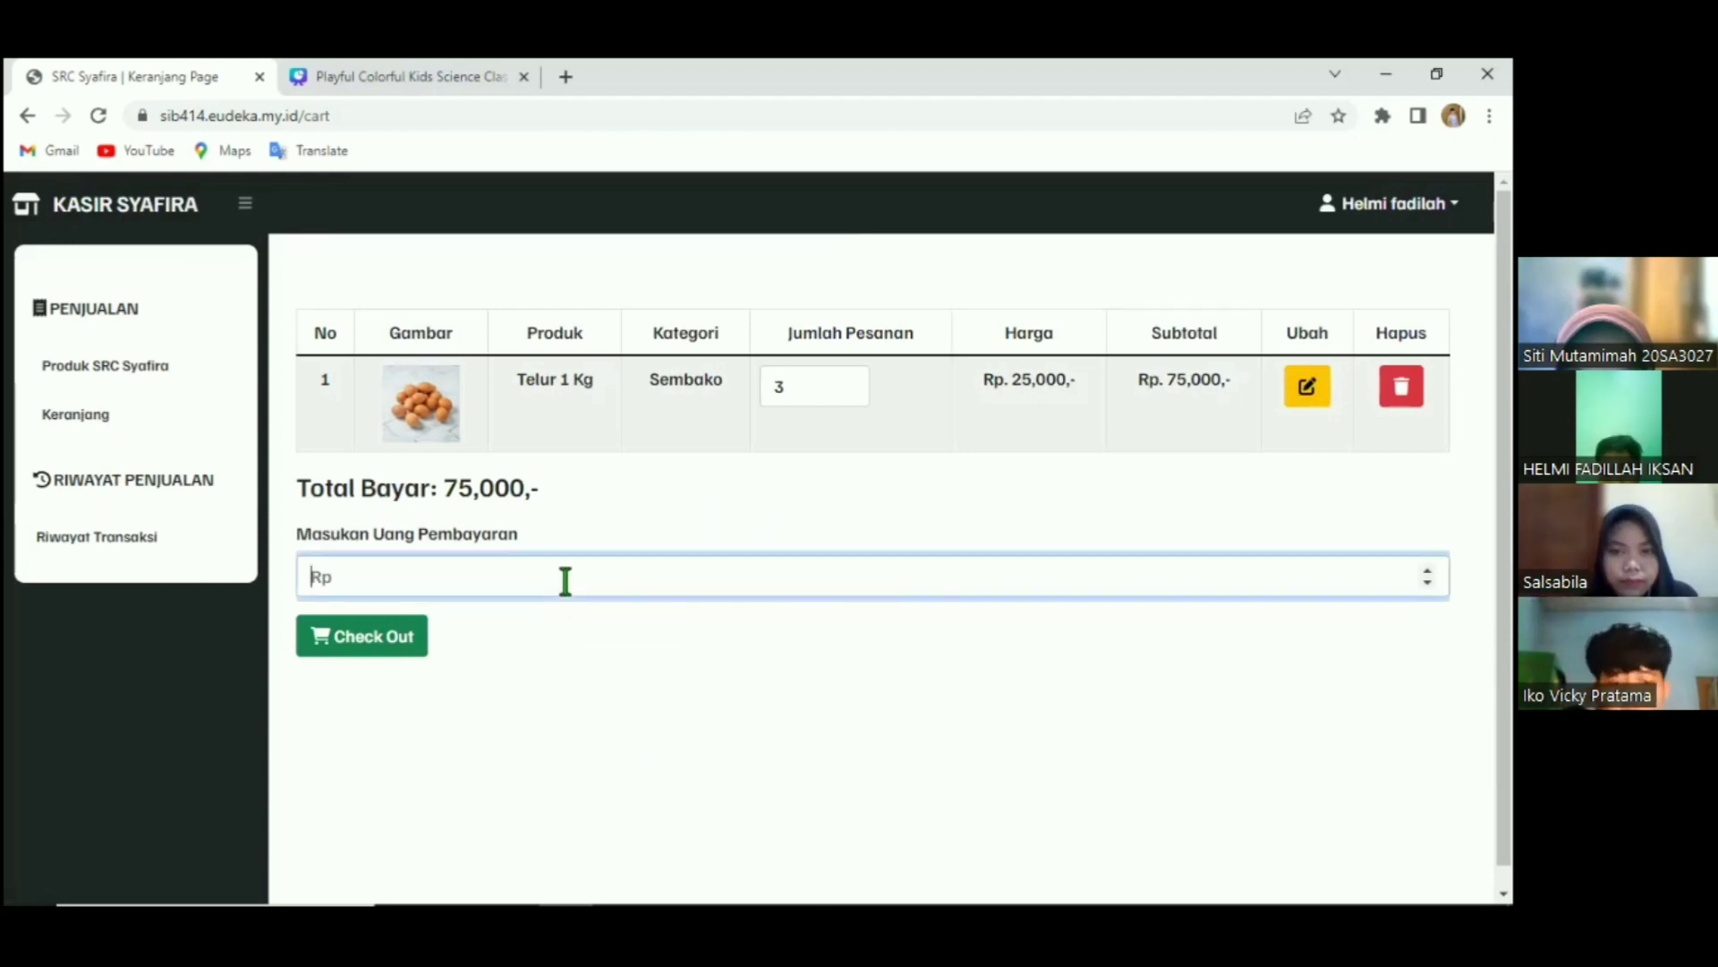
{"action": "type", "text": "8000"}
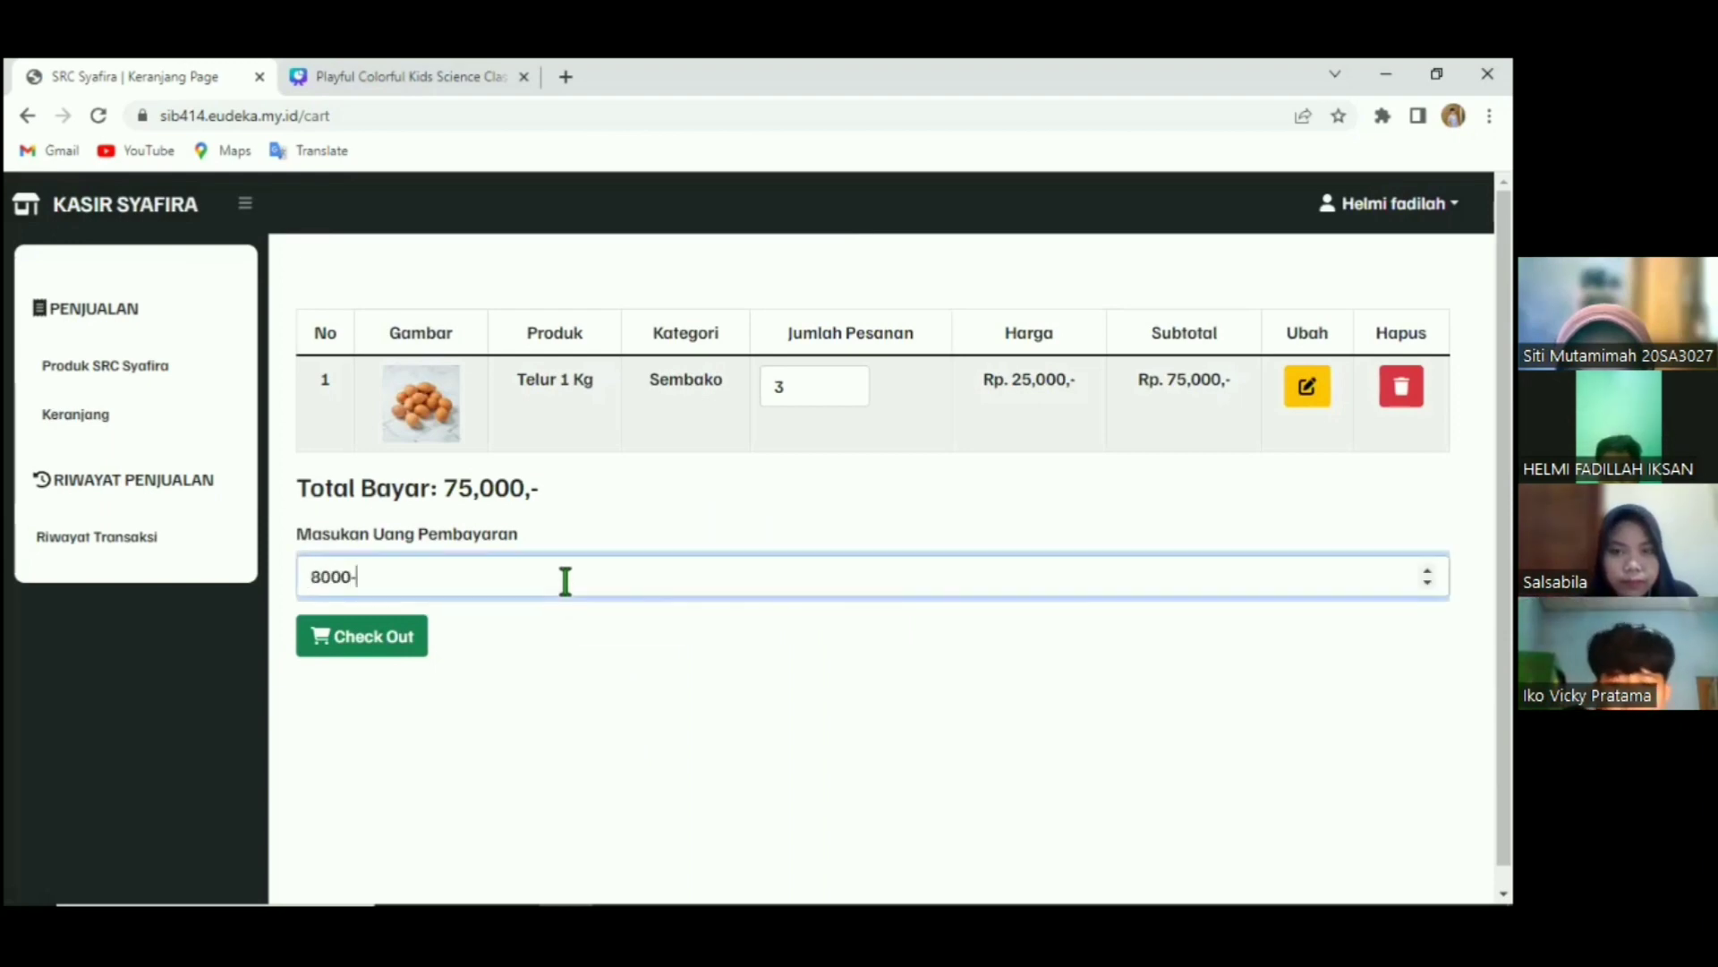
{"action": "type", "text": "0"}
{"action": "left_click", "coordinate": [420, 633]}
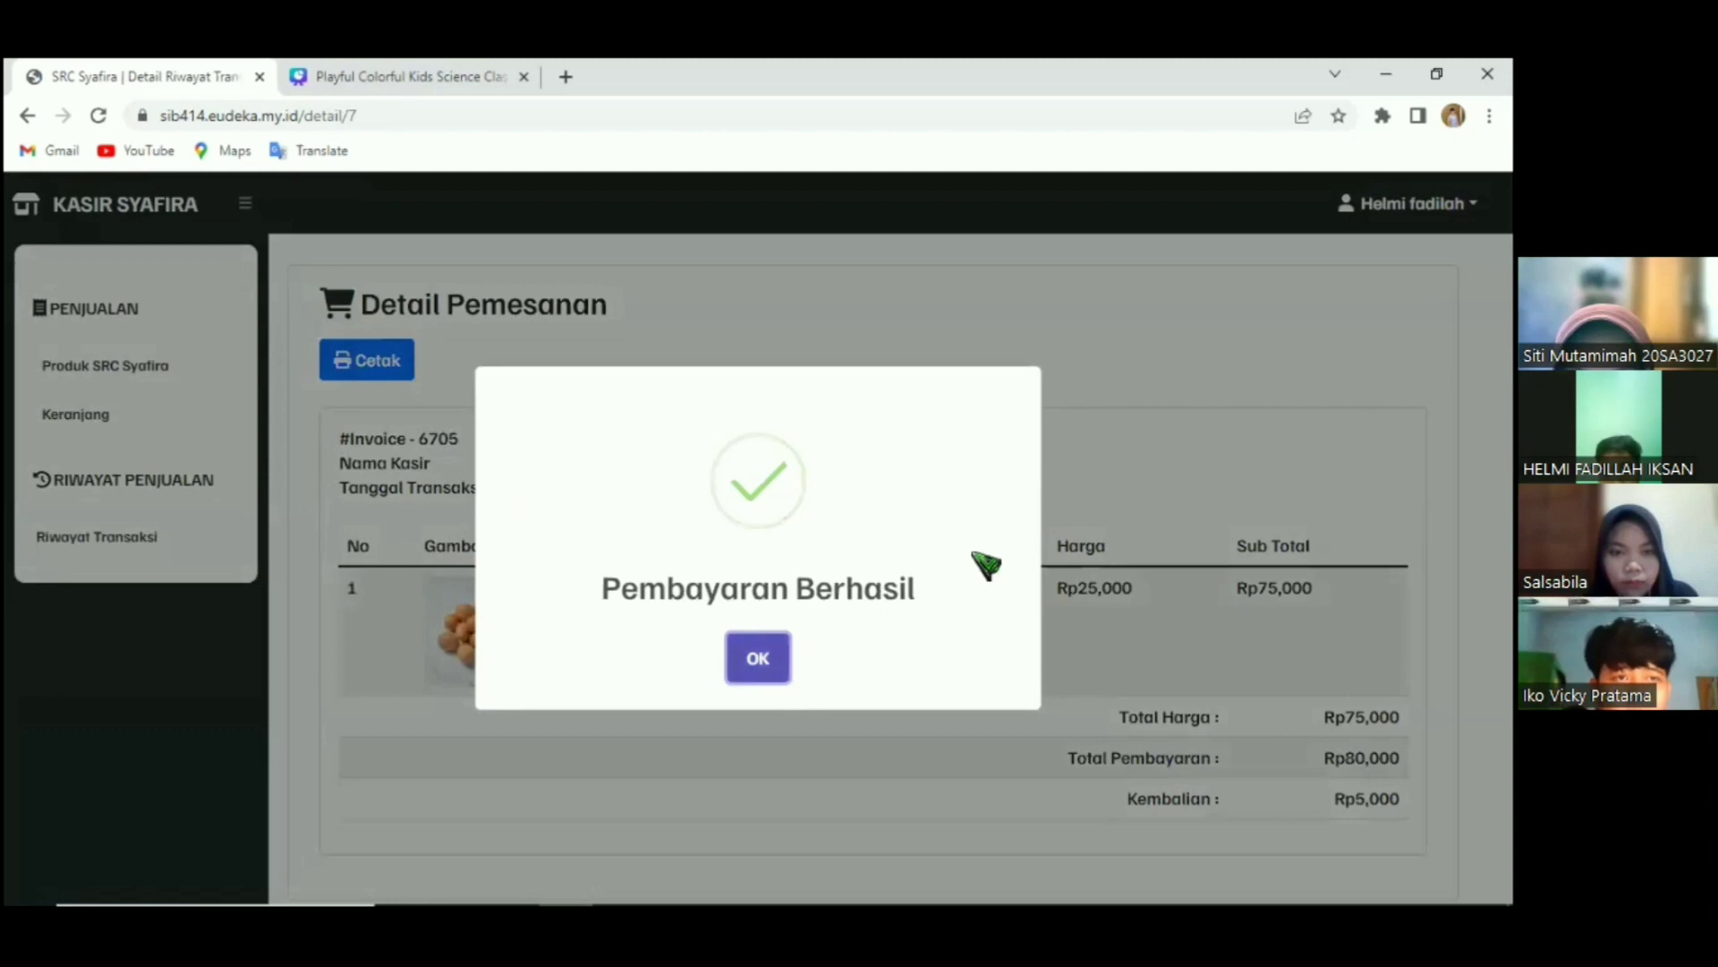
Acknowledge the payment success, review the invoice items and browse the transaction history.
{"action": "left_click", "coordinate": [758, 658]}
{"action": "scroll", "coordinate": [889, 546], "scroll_direction": "down", "scroll_amount": 1}
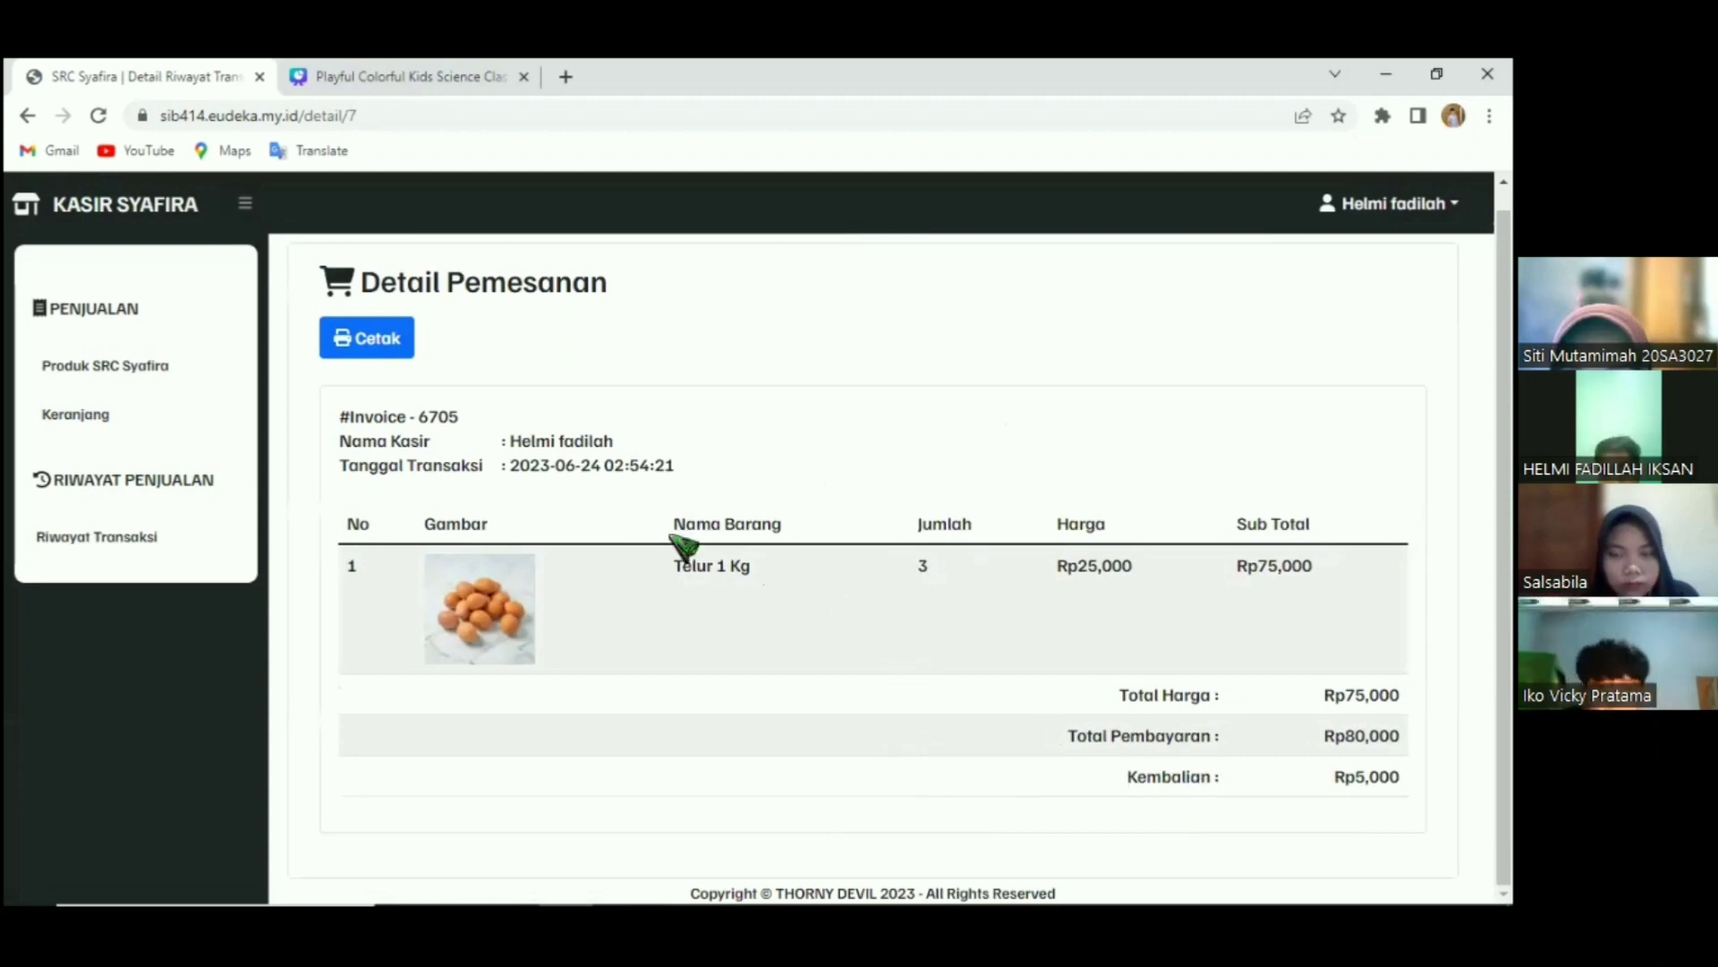
{"action": "left_click_drag", "start_coordinate": [425, 528], "coordinate": [1102, 673]}
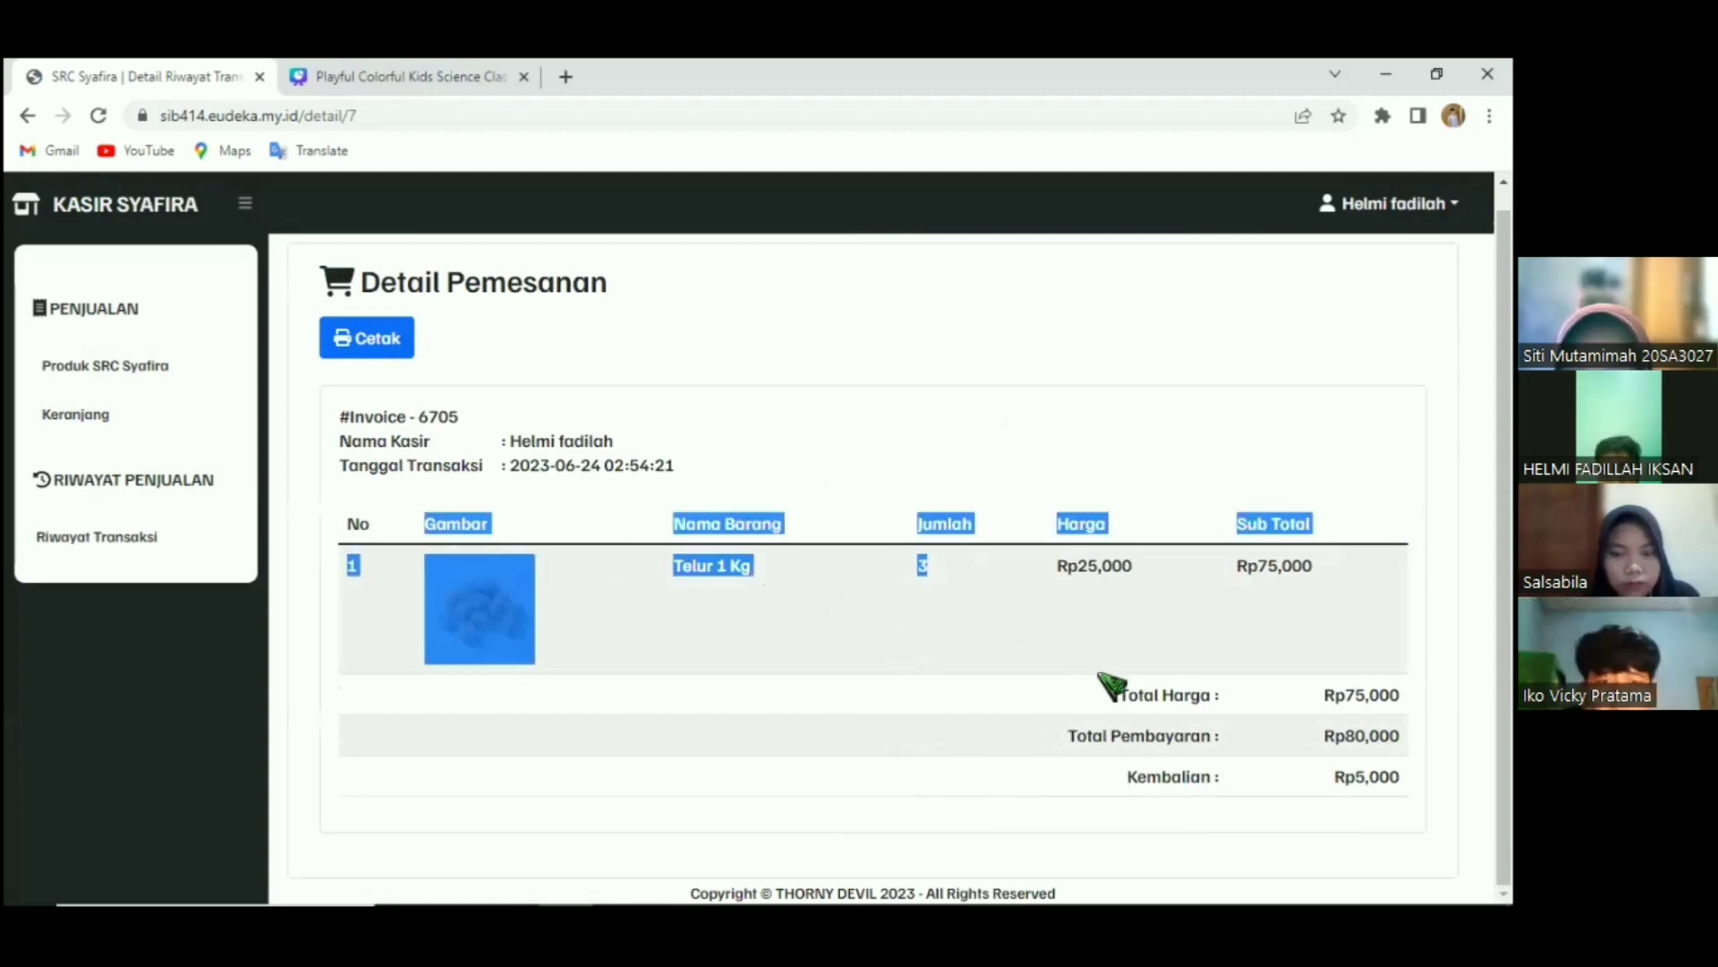
{"action": "left_click", "coordinate": [1104, 666]}
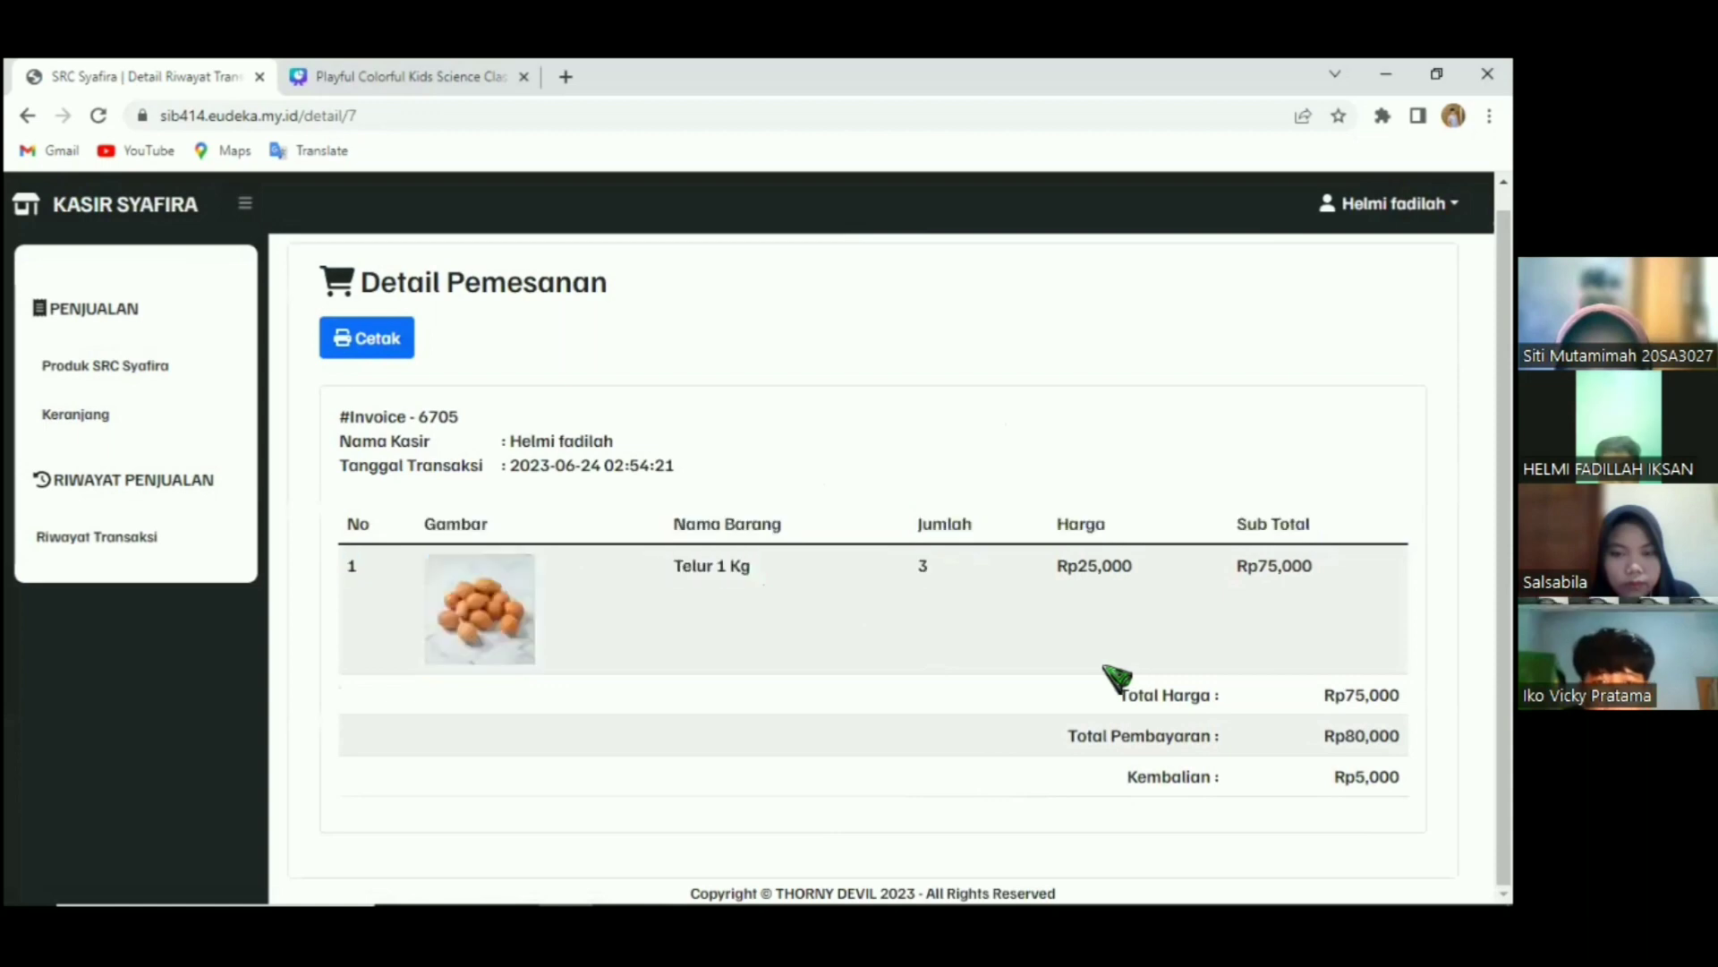
{"action": "left_click", "coordinate": [124, 537]}
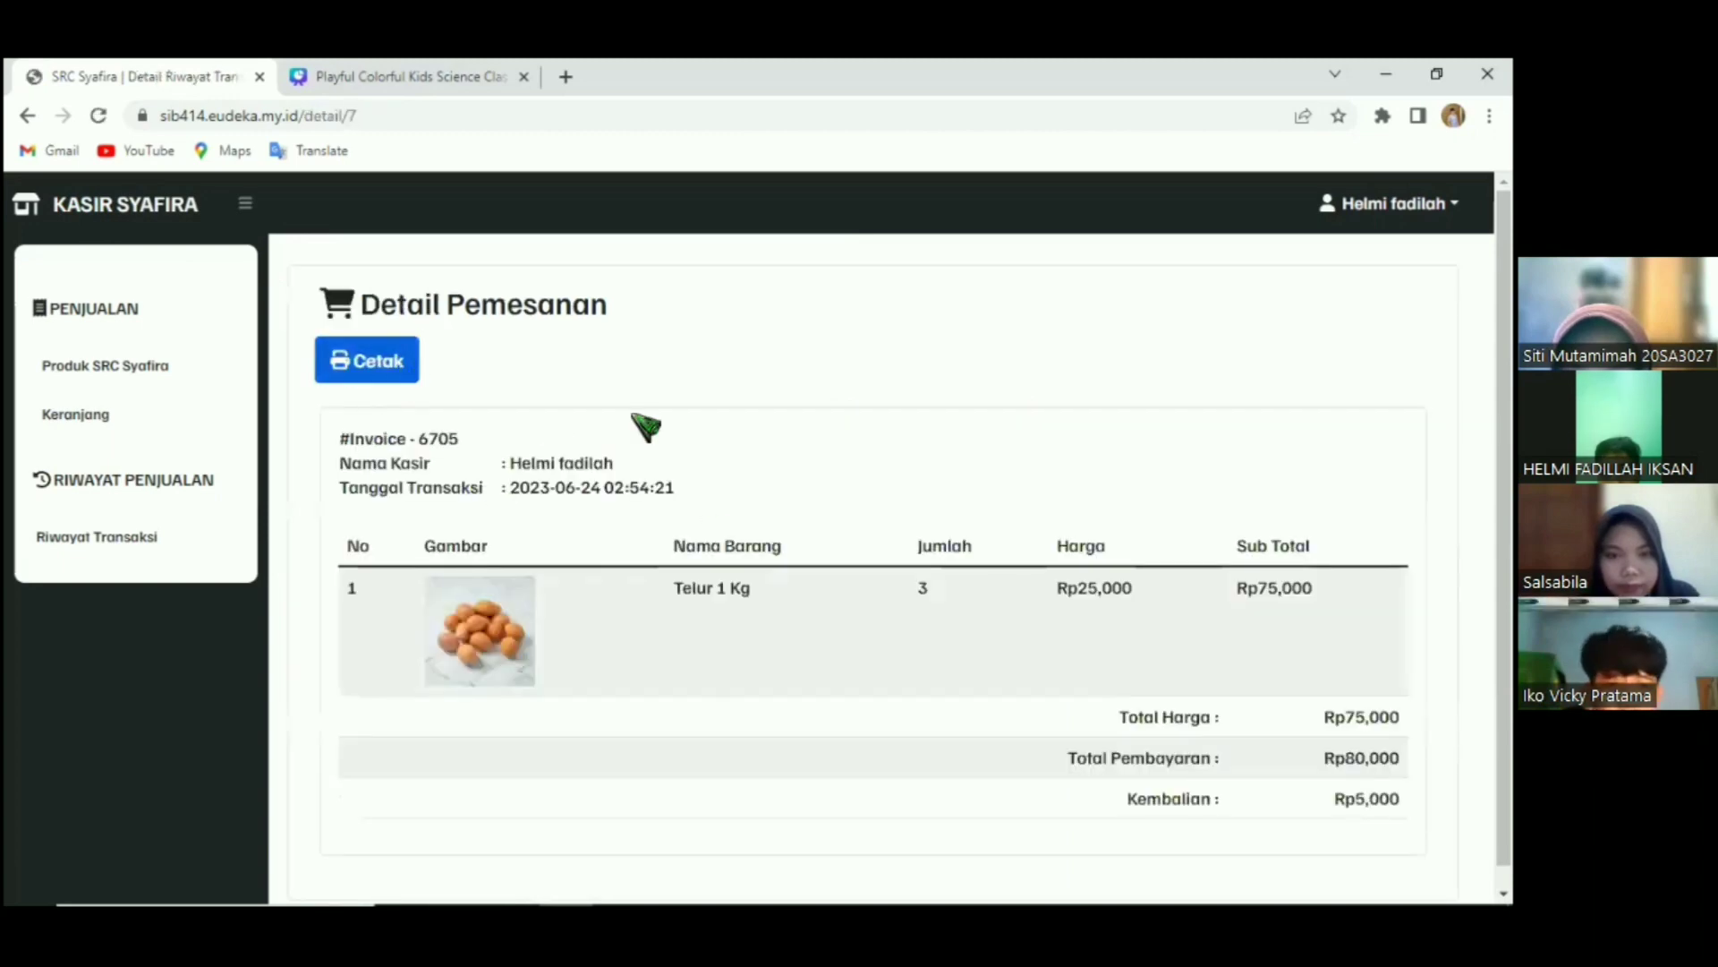
{"action": "scroll", "coordinate": [698, 563], "scroll_direction": "down", "scroll_amount": 1}
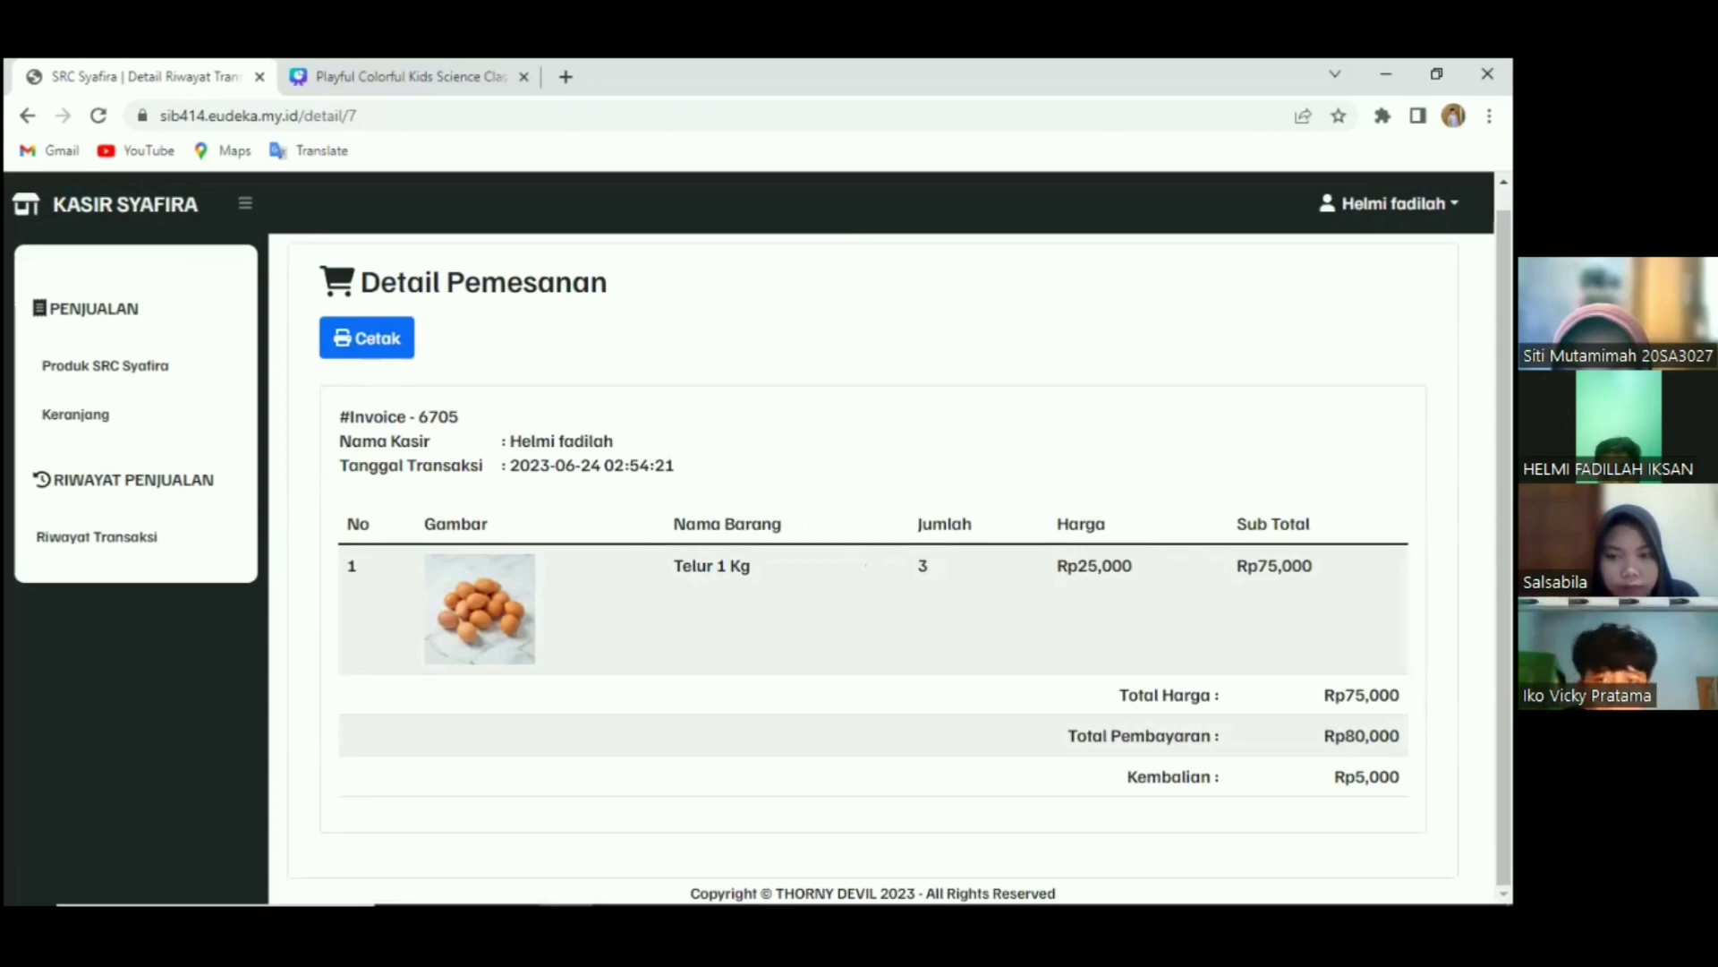
Log out of the cashier account and return to the Canva presentation.
{"action": "left_click", "coordinate": [1390, 204]}
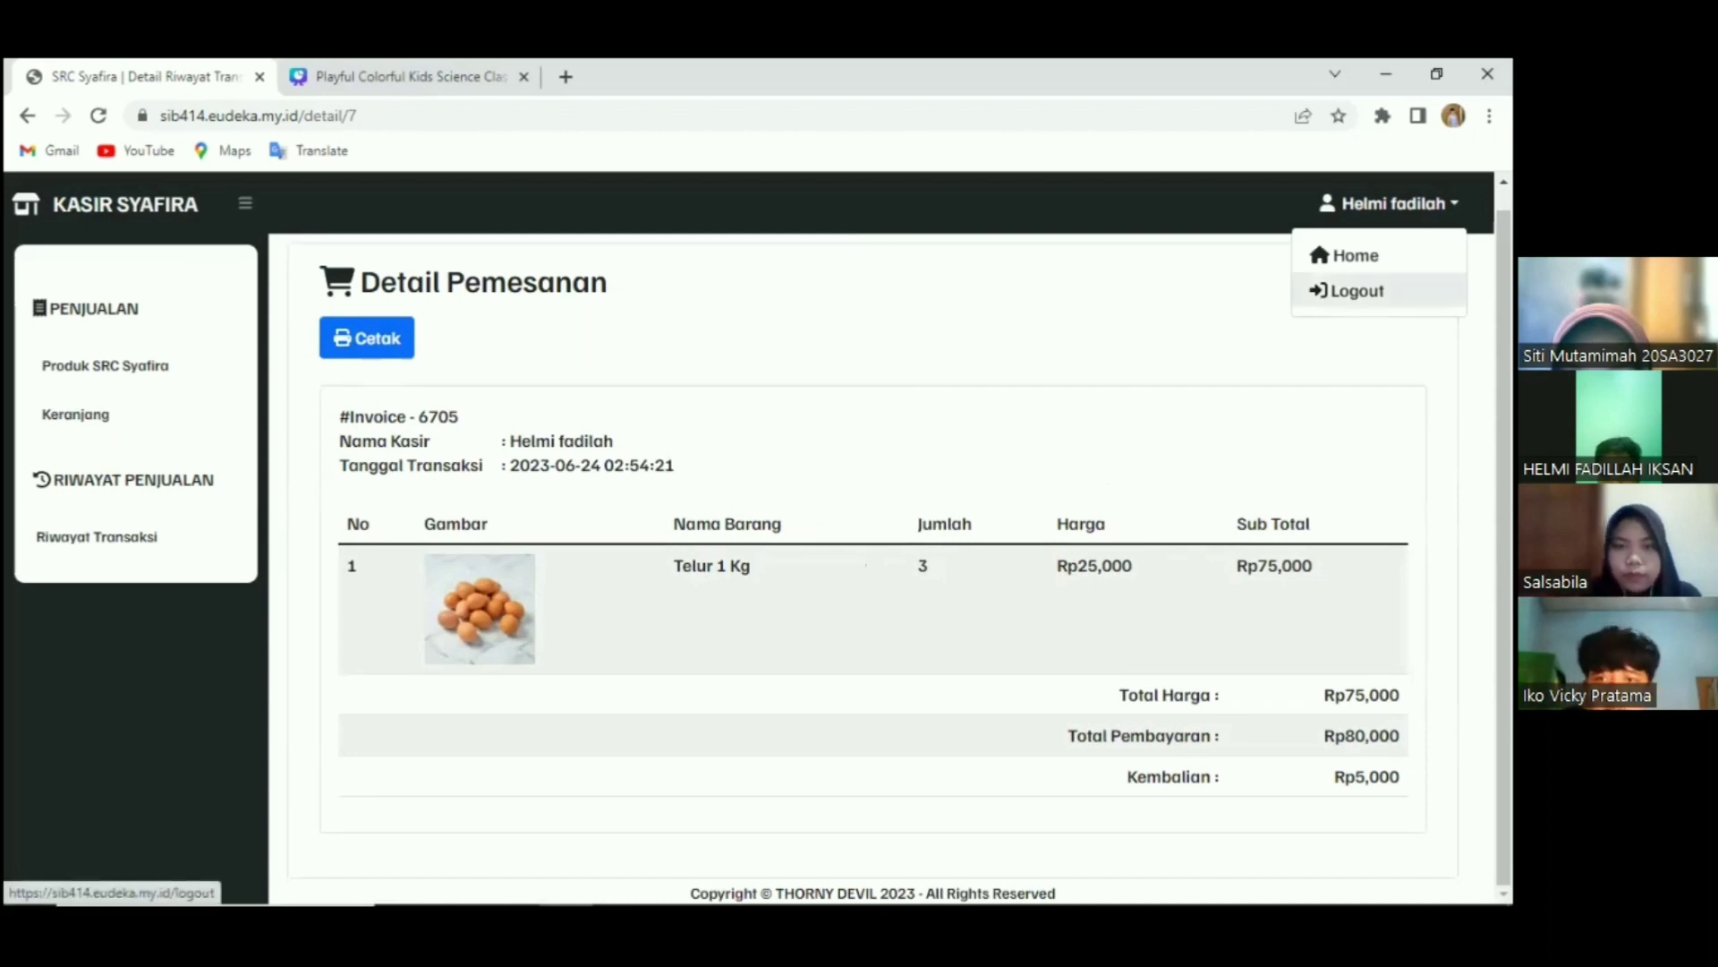
{"action": "left_click", "coordinate": [1351, 291]}
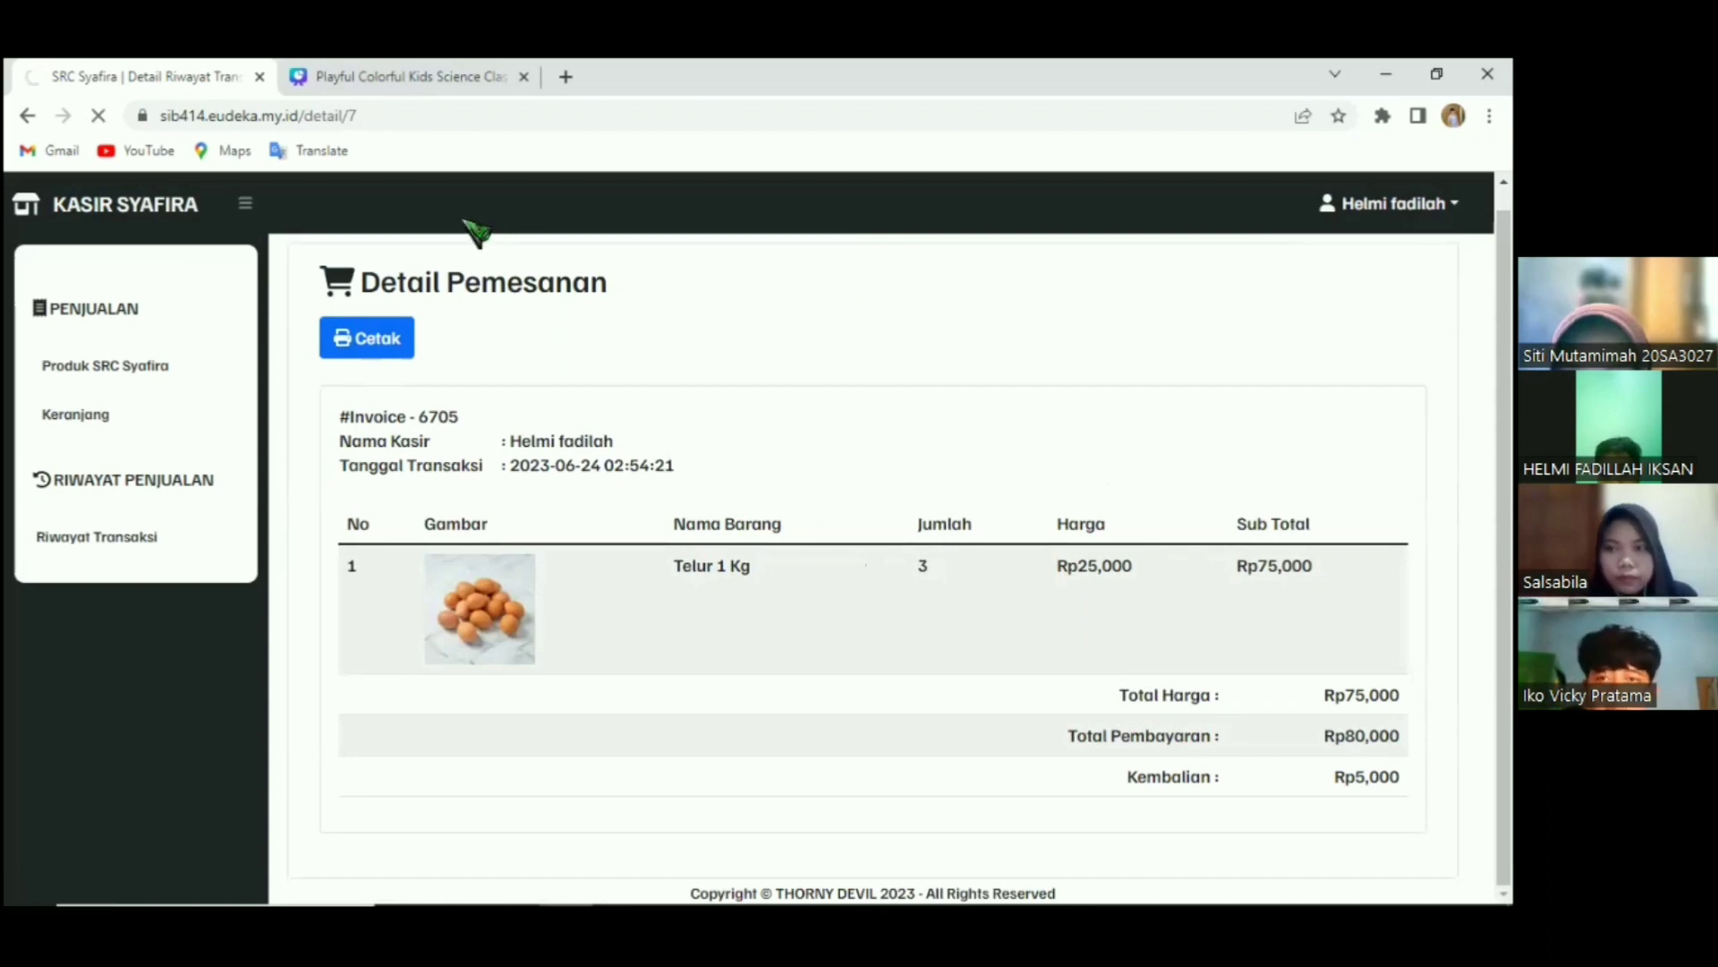
{"action": "left_click", "coordinate": [377, 81]}
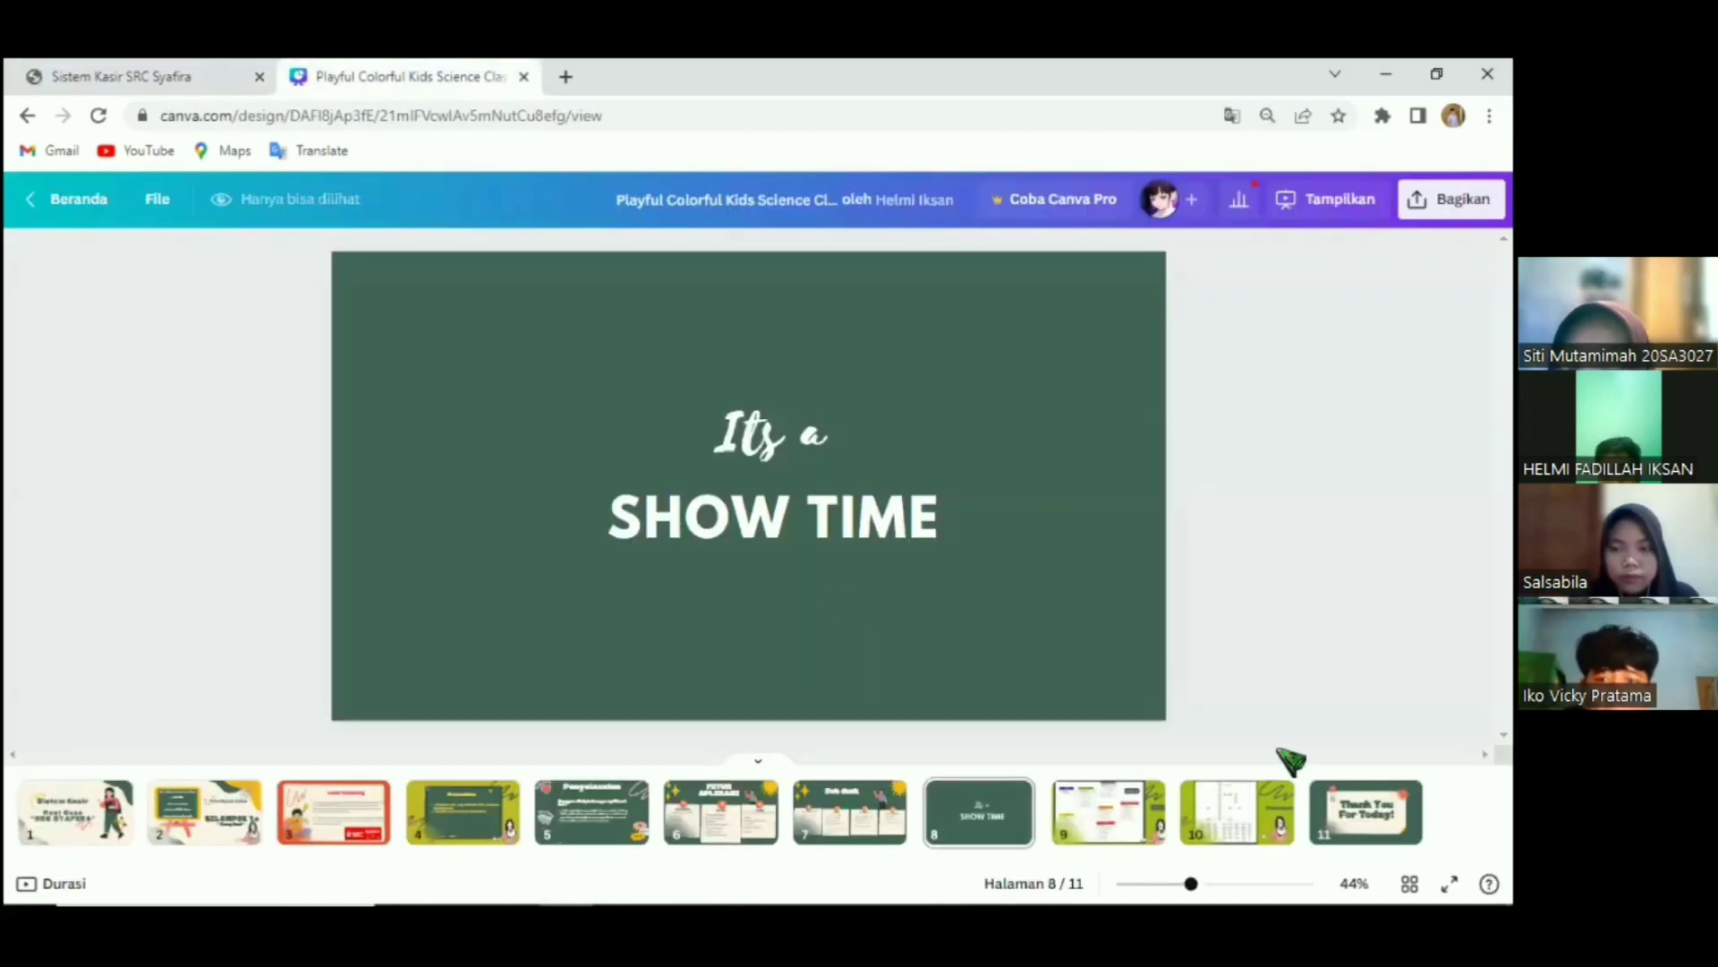